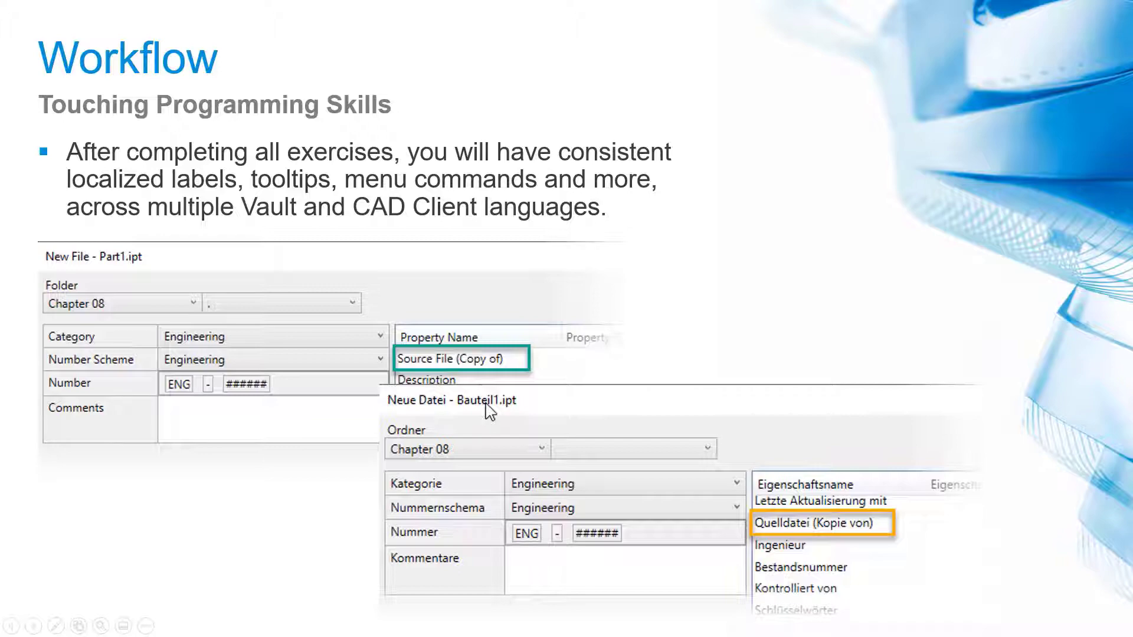
key("Right")
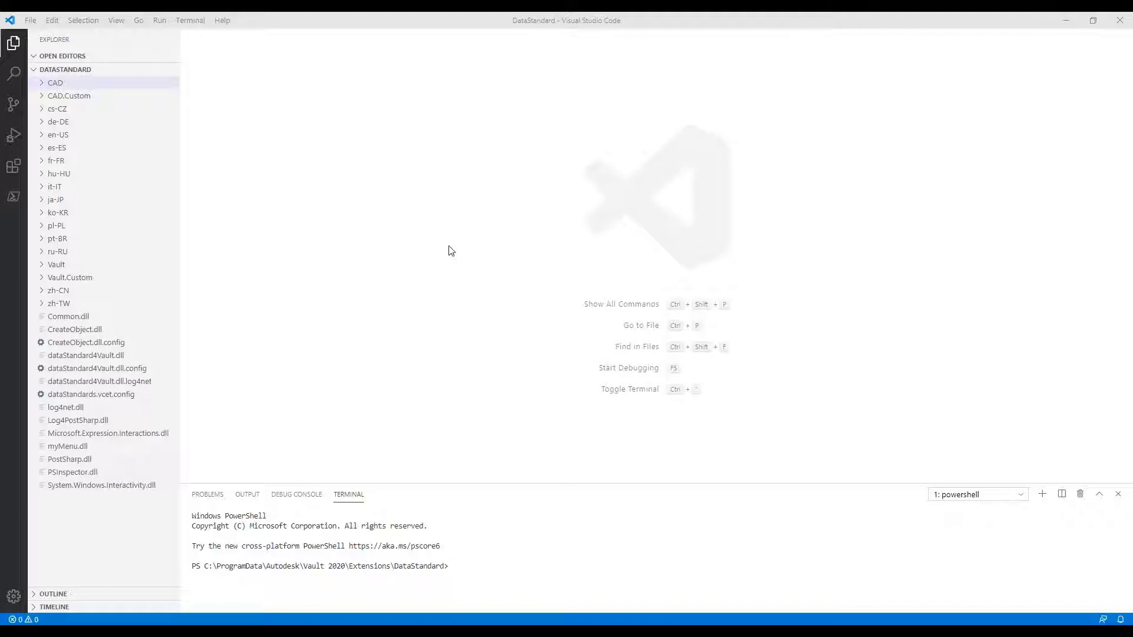
Open DSLanguages.xml from the Vault folder and set the DB language code to en-US
key("ctrl+shift+e")
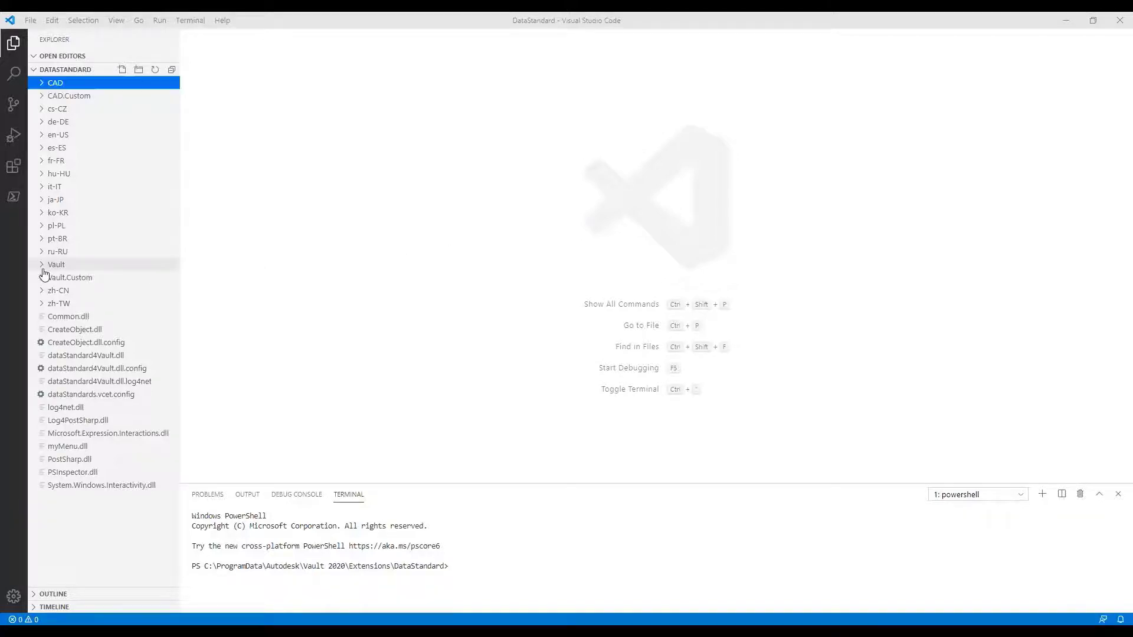
left_click(44, 266)
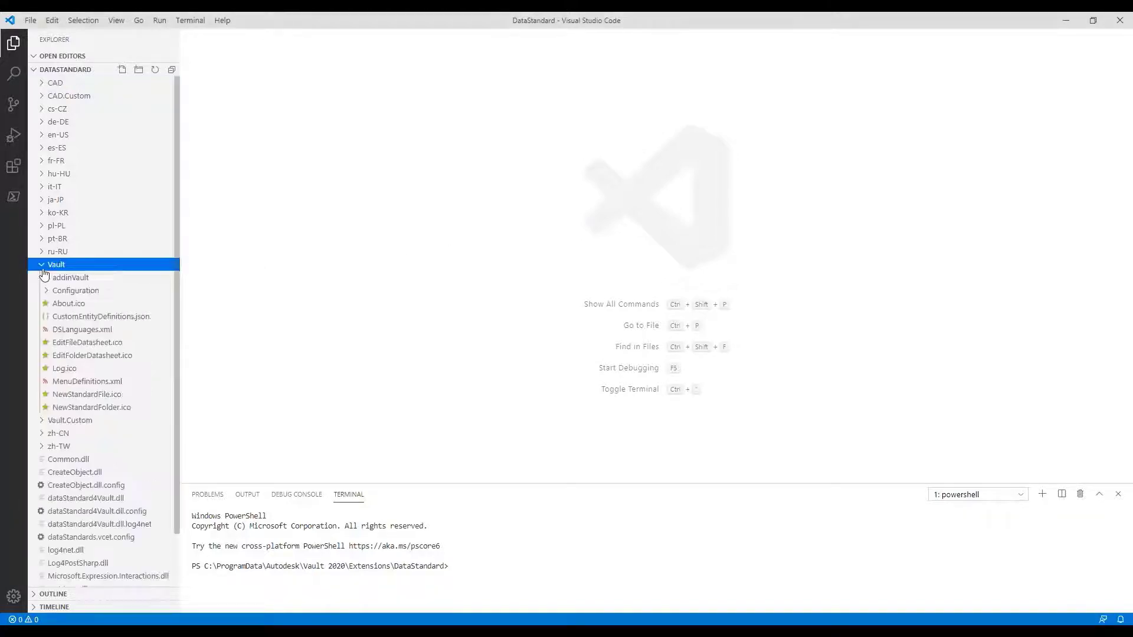
left_click(130, 330)
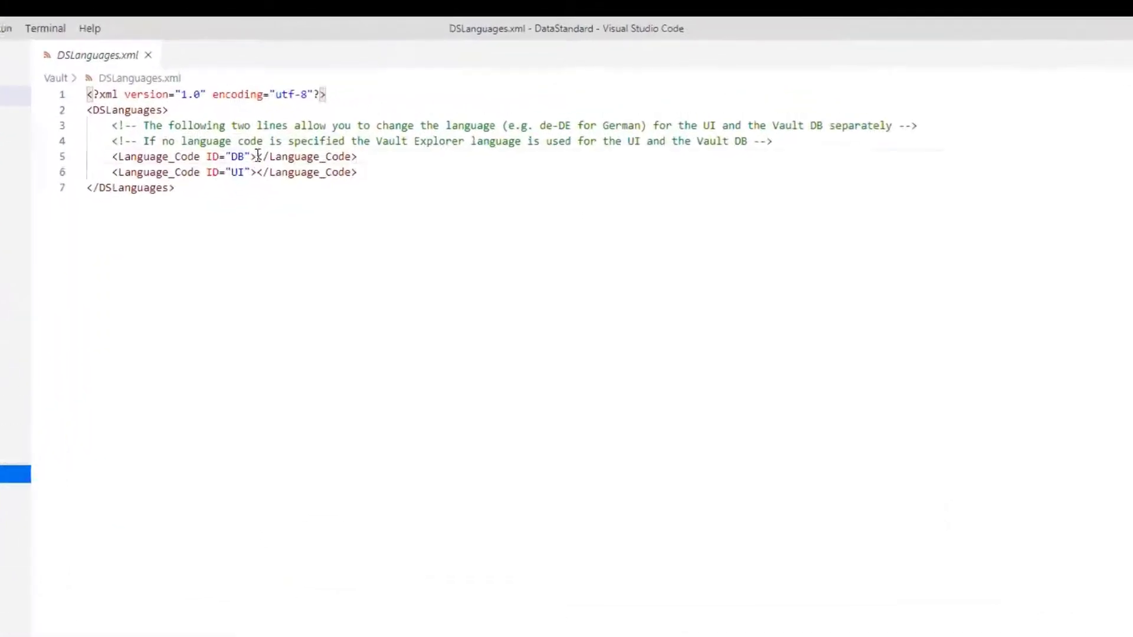
left_click(256, 156)
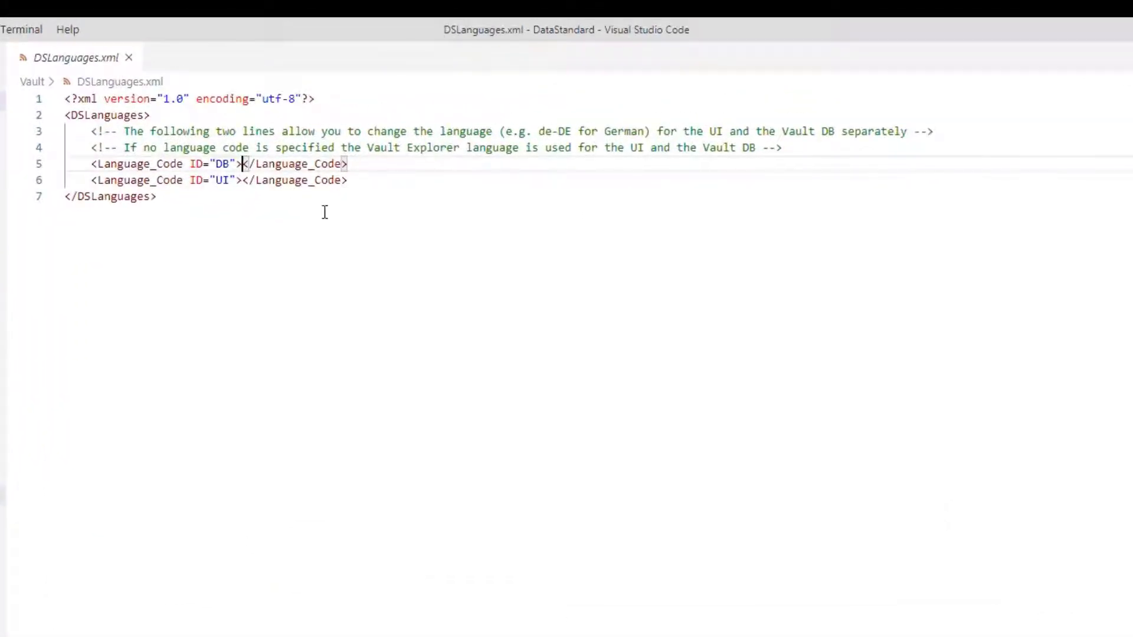
type("en-")
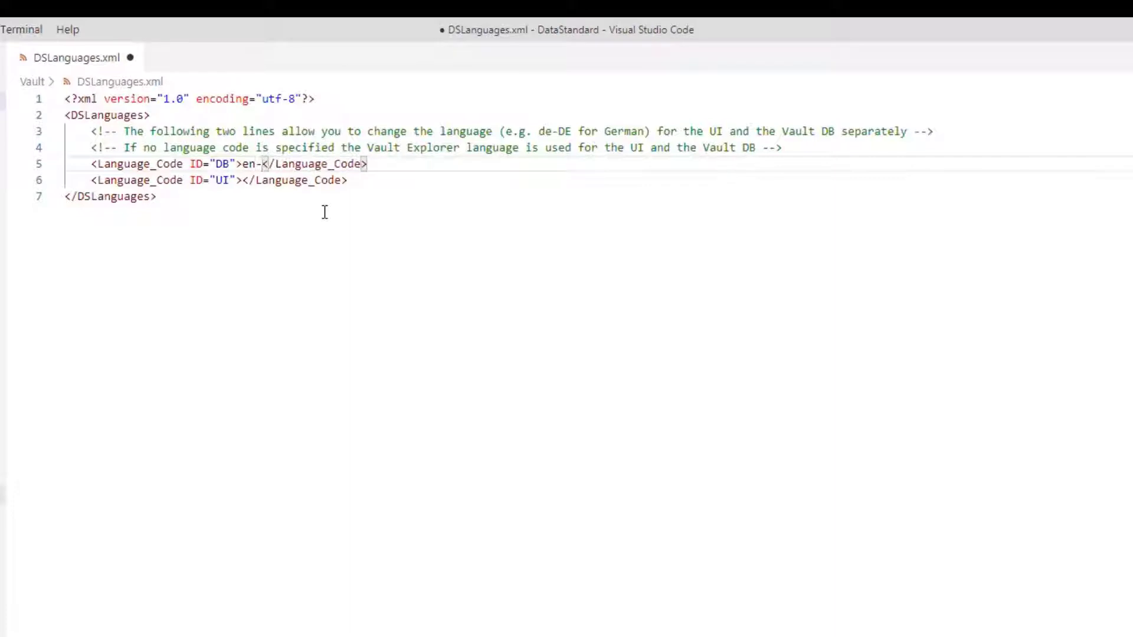
type("US")
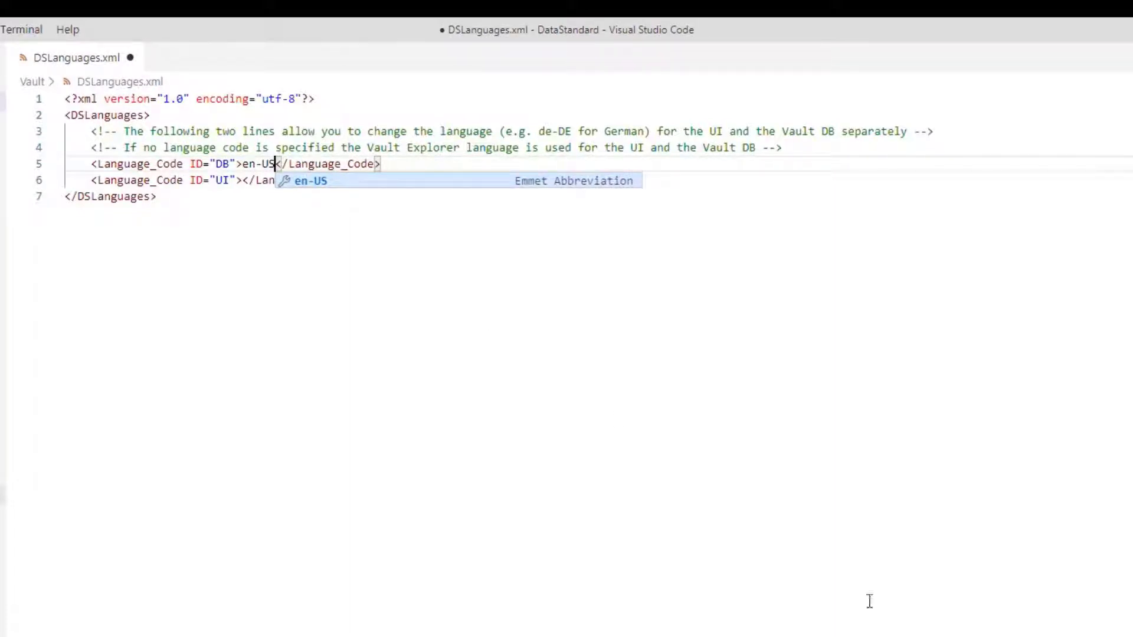
key("Escape")
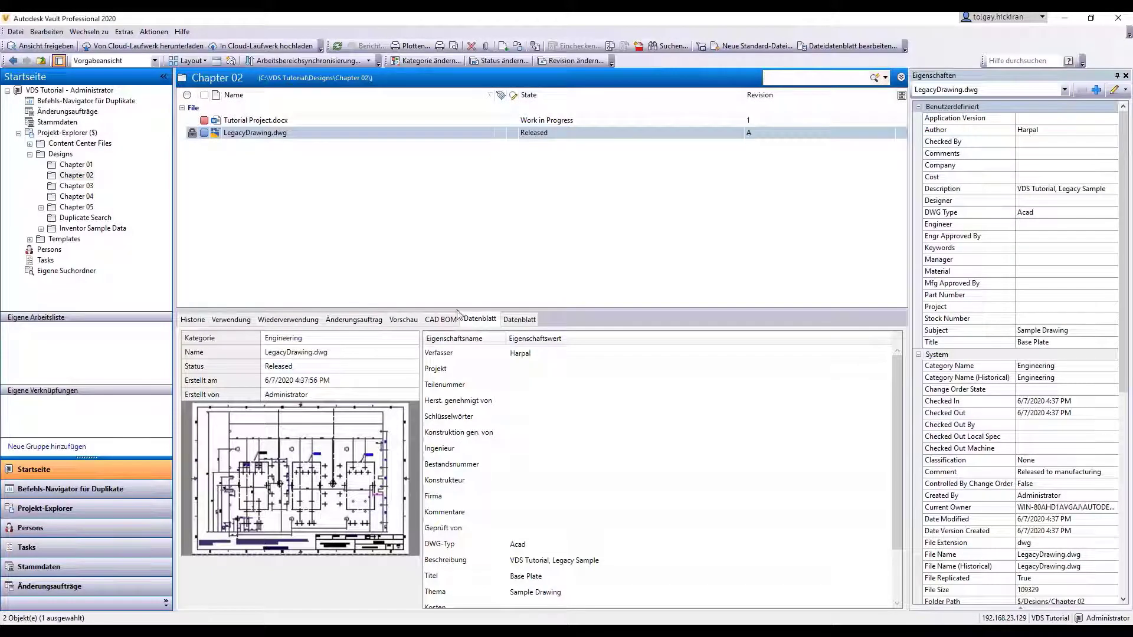
Switch to Autodesk Vault and open the new standard file dialog for LegacyDrawing.dwg in the English and German clients to compare their labels
left_click(382, 137)
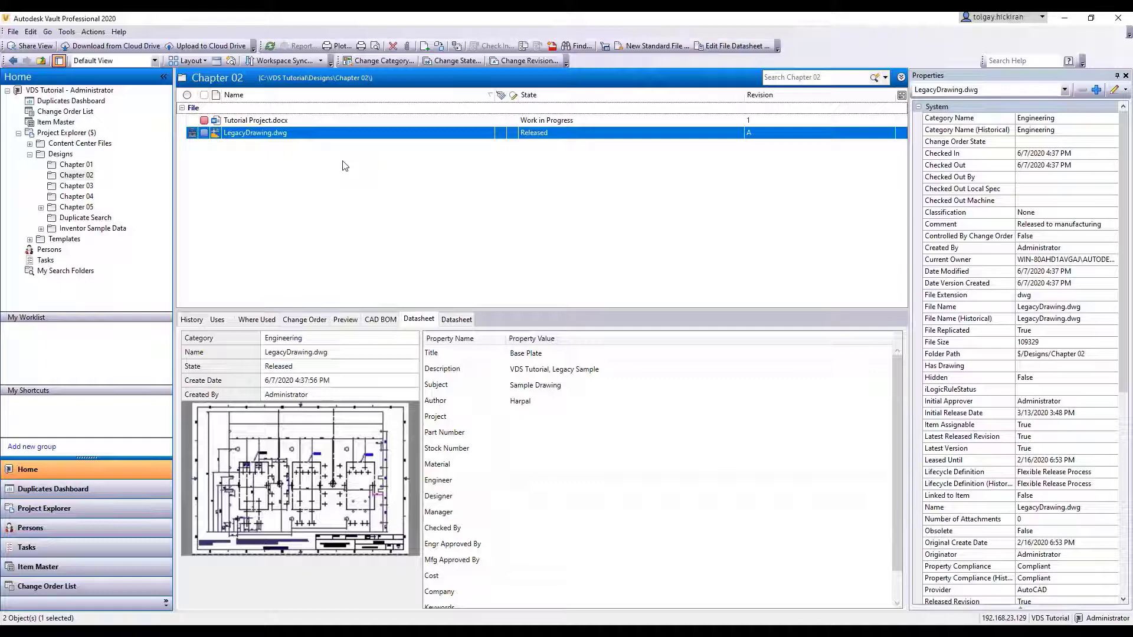
right_click(321, 135)
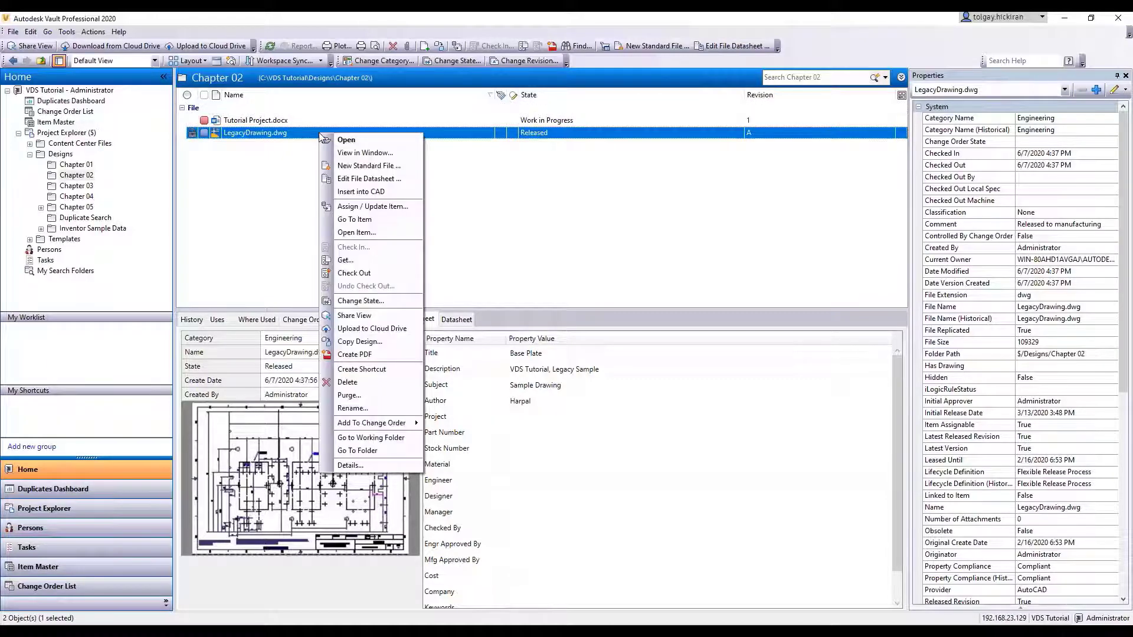
left_click(407, 166)
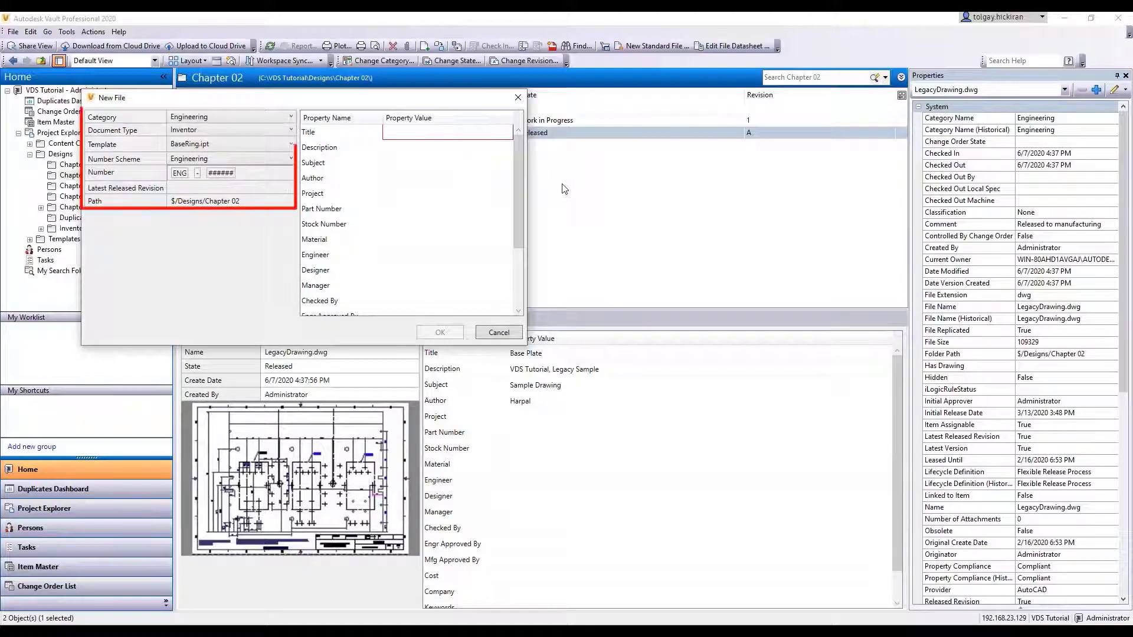
left_click(518, 97)
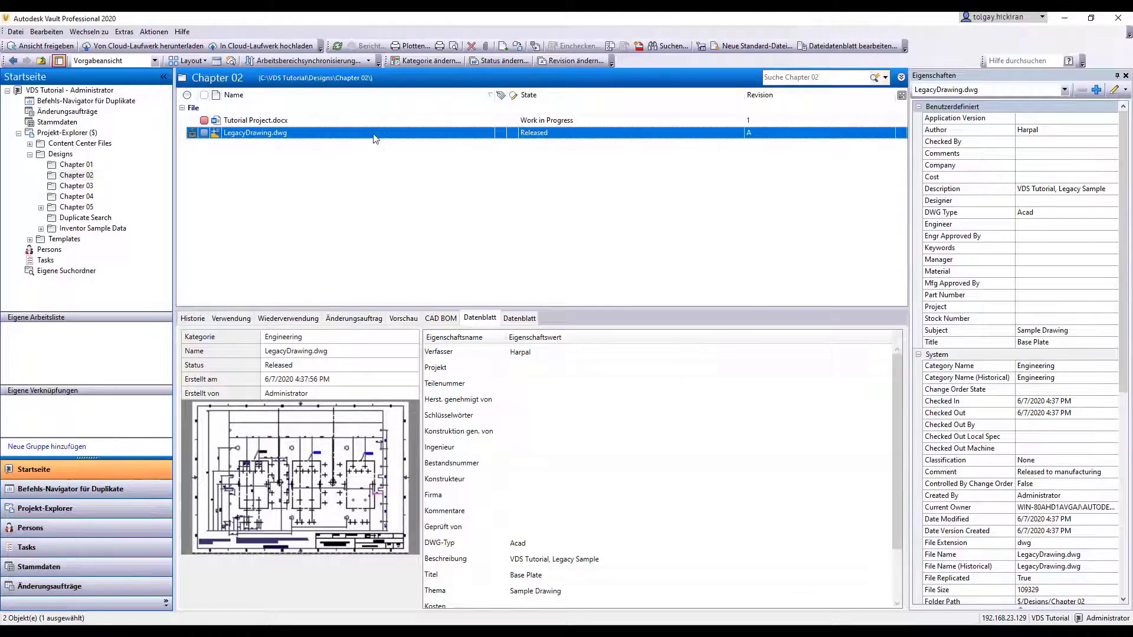
right_click(375, 138)
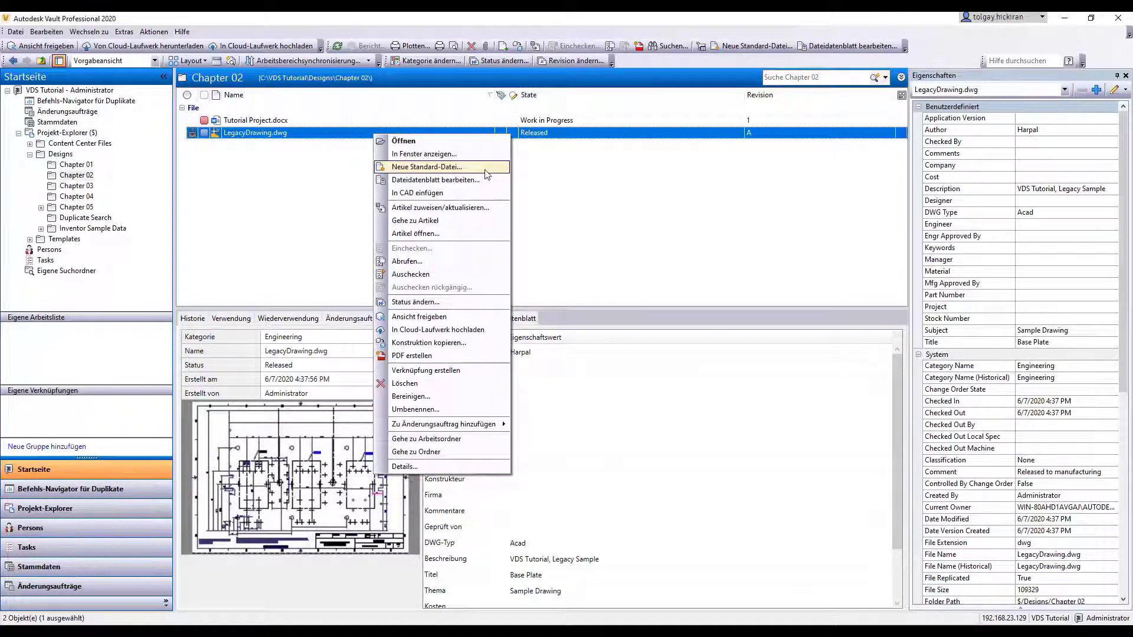
left_click(485, 170)
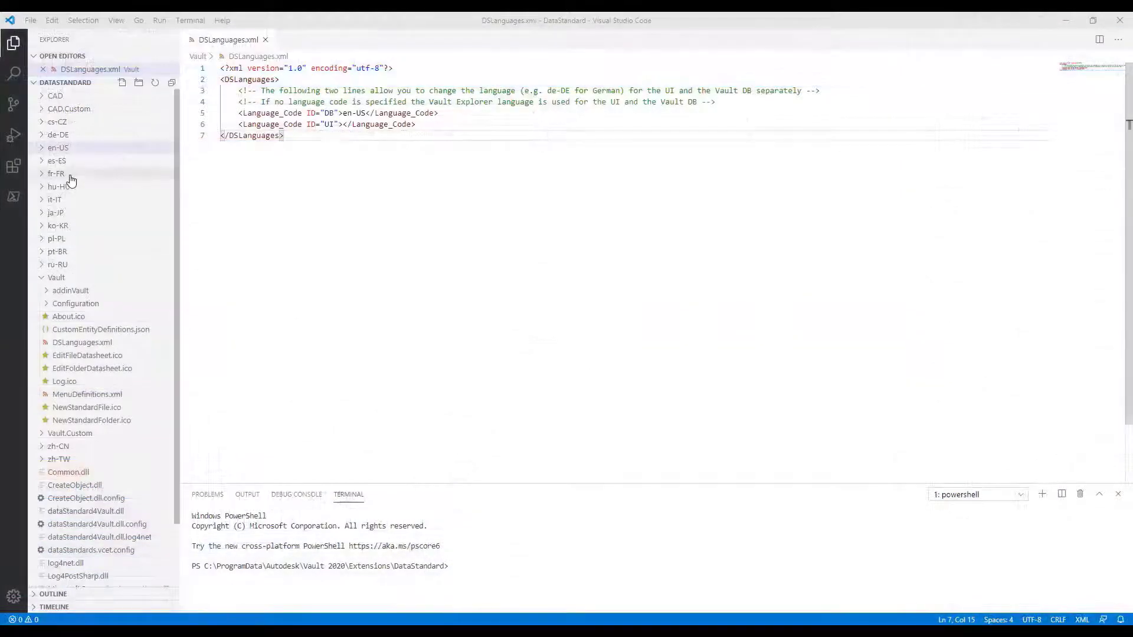
In Visual Studio Code, open the en-US and de-DE UIStrings.xml files side by side at their Vault Categories sections
left_click(65, 147)
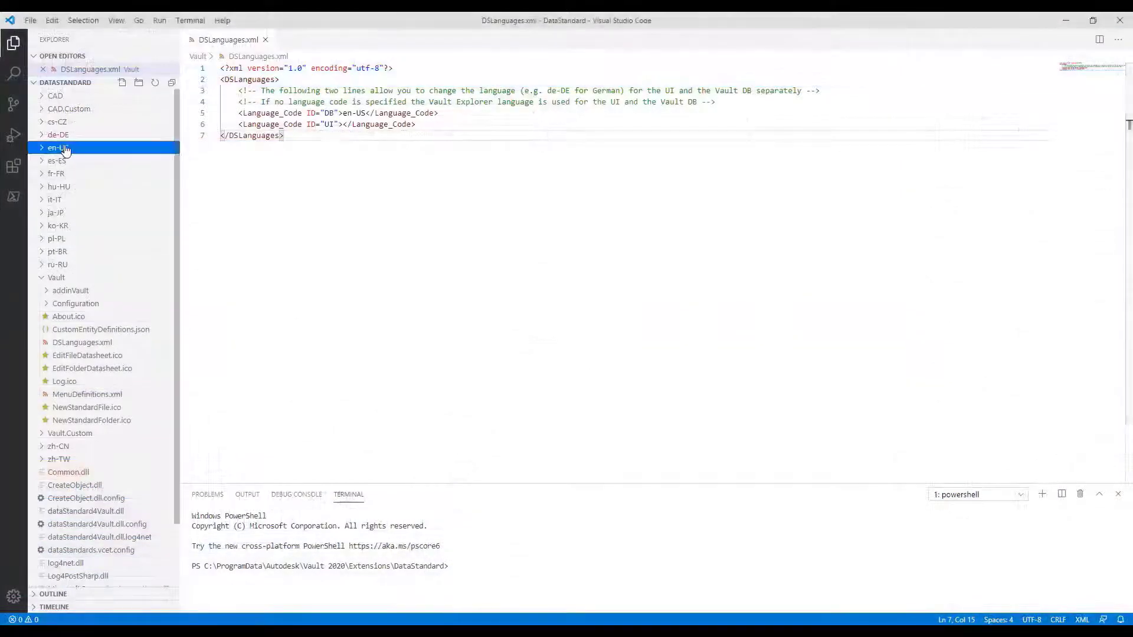
left_click(76, 185)
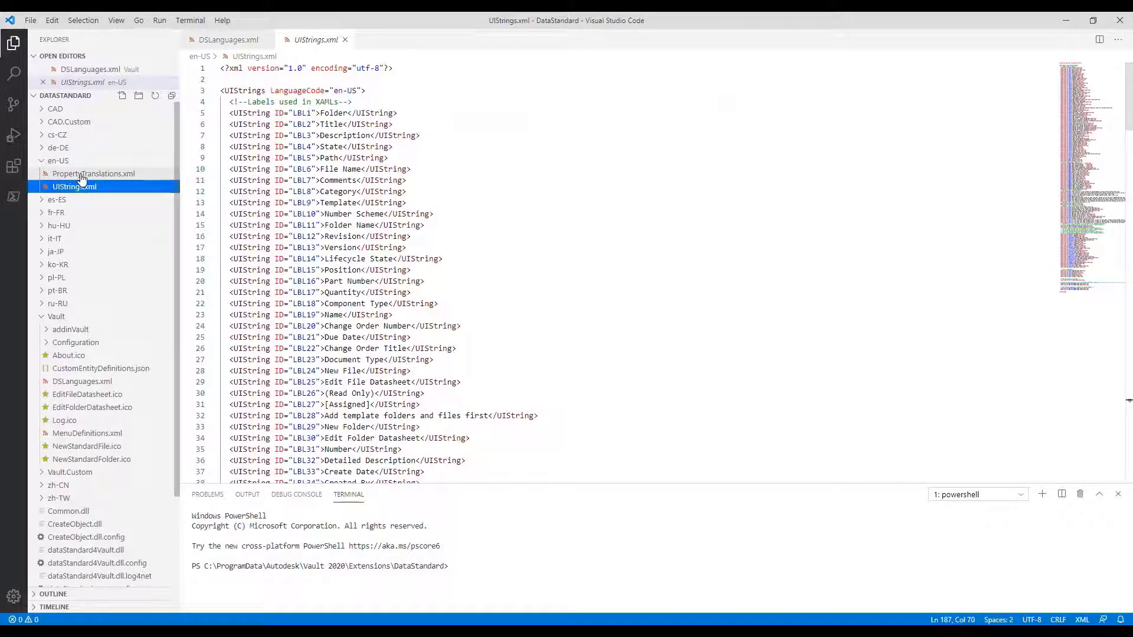
left_click(66, 147)
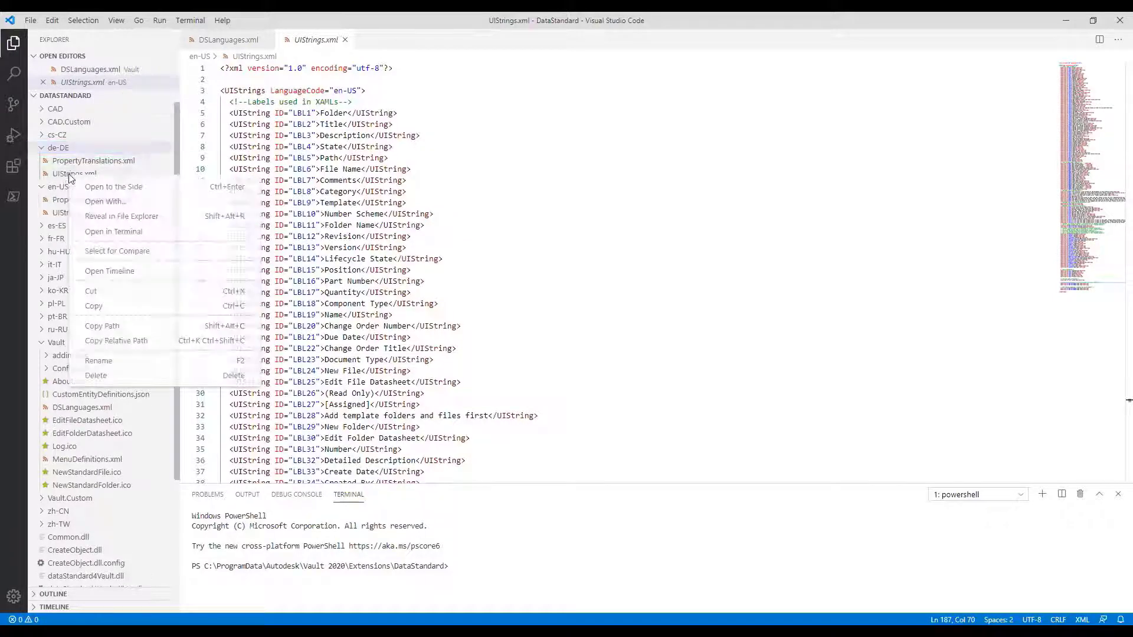
left_click(113, 186)
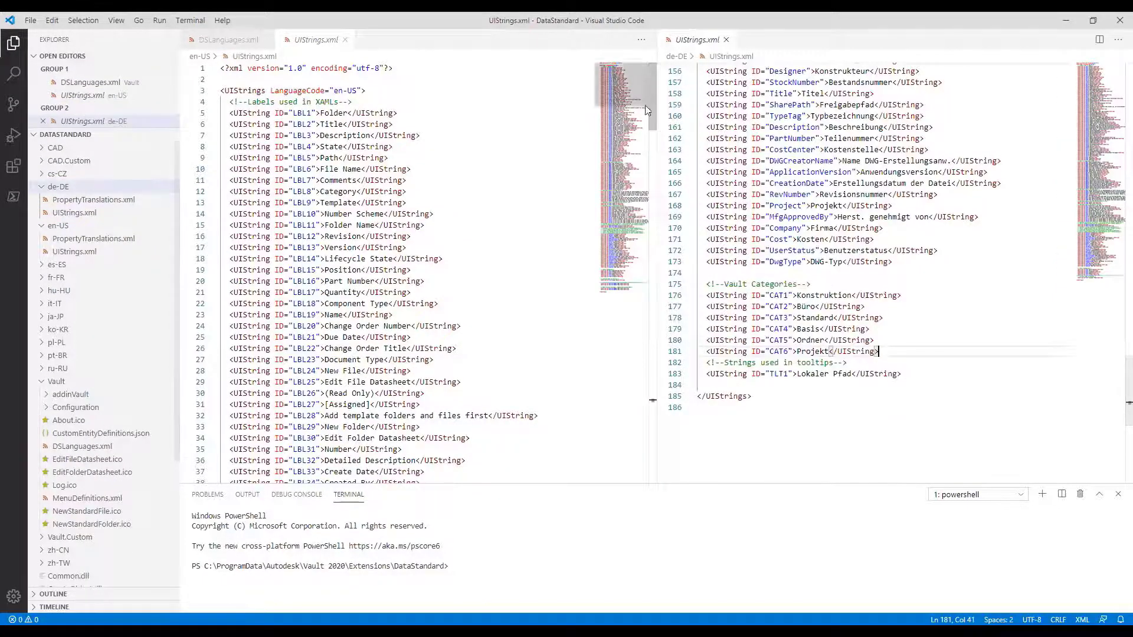
left_click_drag(648, 111, 656, 394)
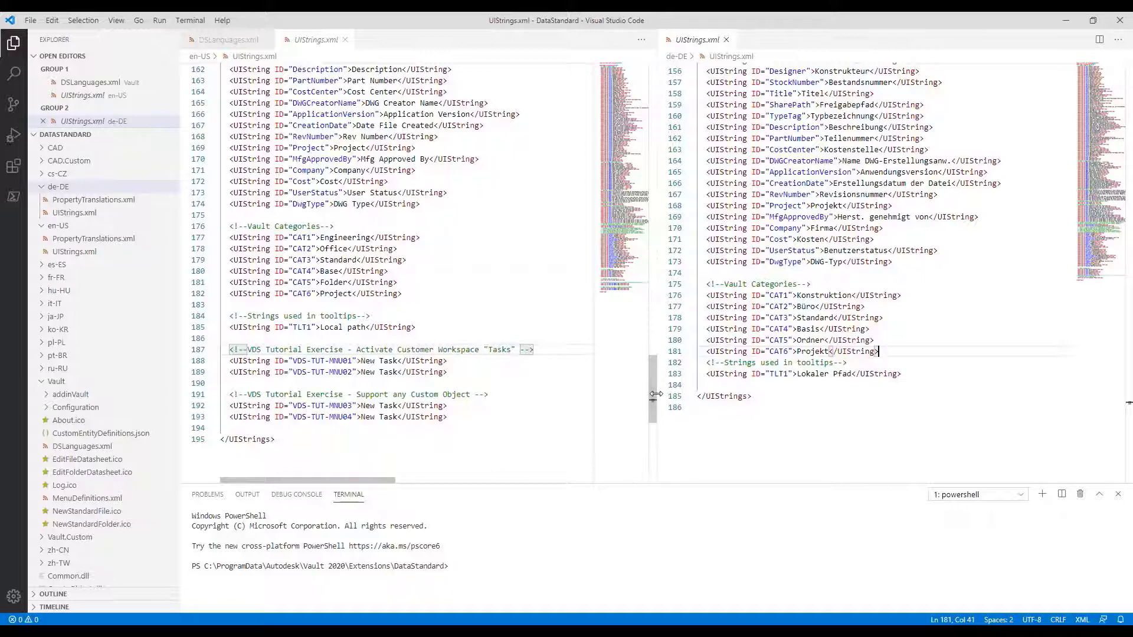
Replace the CAT1 to CAT6 category strings in the de-DE UIStrings.xml with the English ones from the en-US file
left_click_drag(412, 293, 249, 237)
key("ctrl+c")
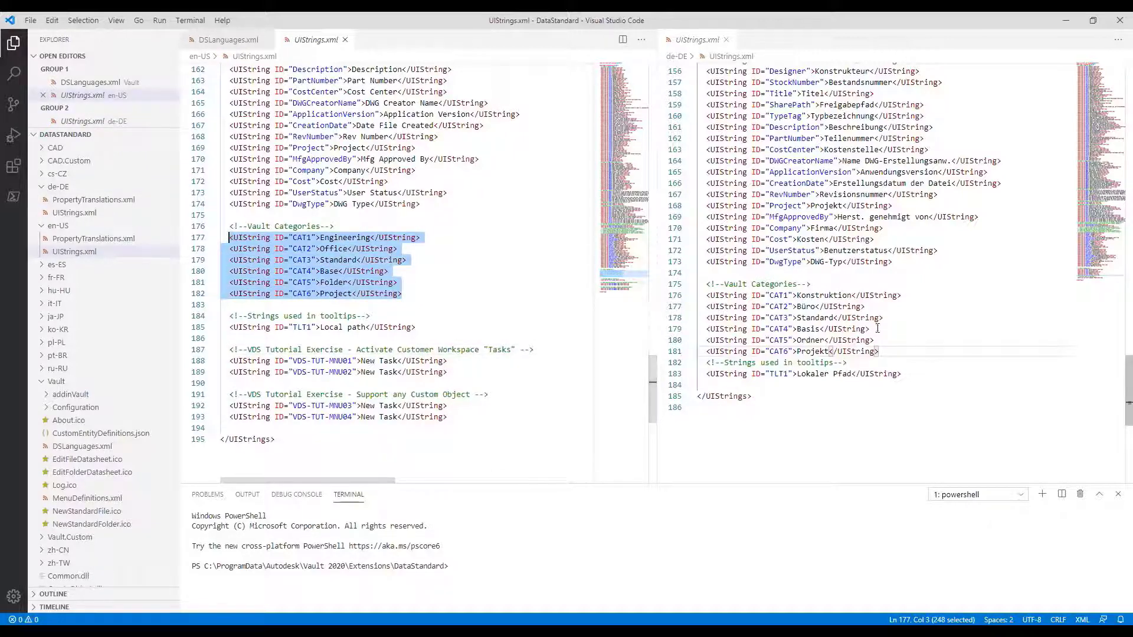
left_click_drag(879, 351, 706, 295)
key("ctrl+v")
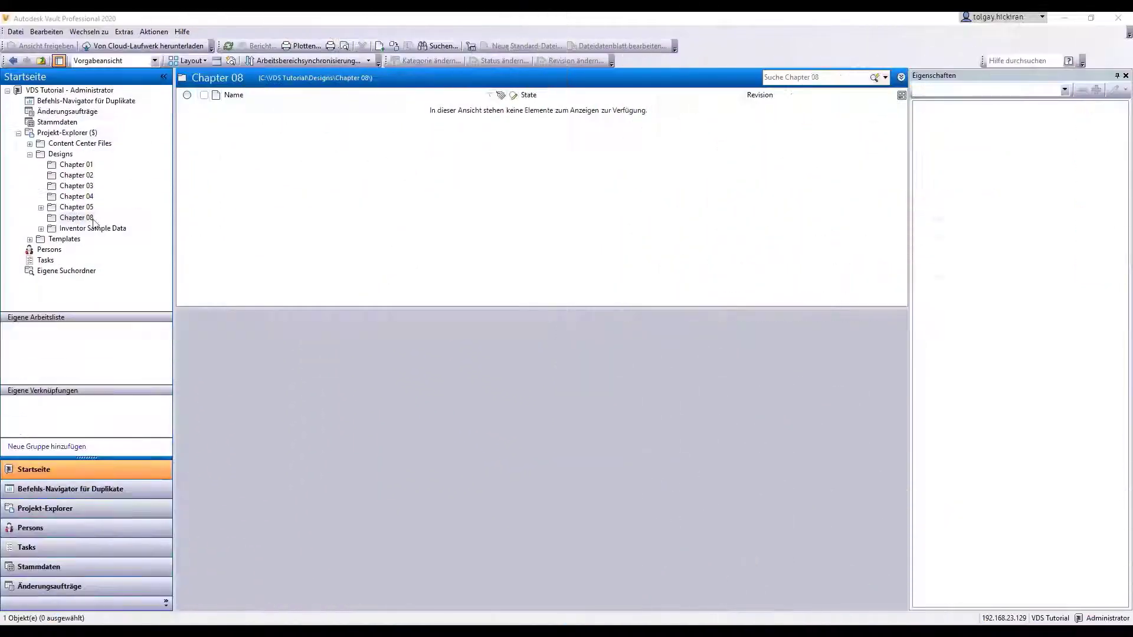
In the German Vault client, create a standard Engineering file in Chapter 08 from BaseRing.ipt with the title "Enable de-DE"
right_click(94, 222)
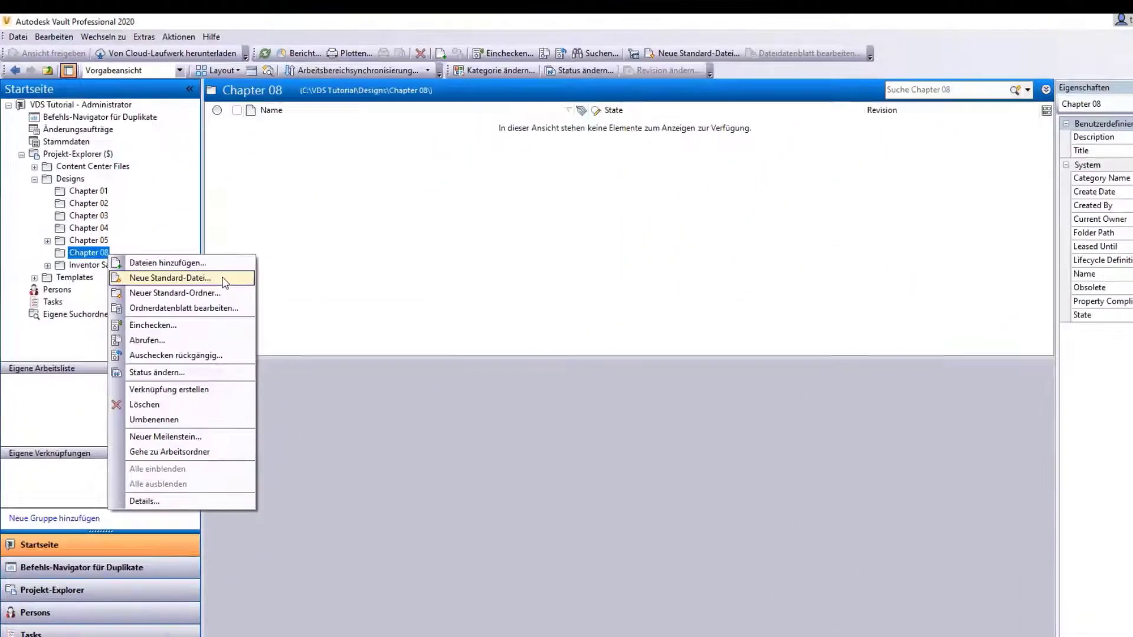
left_click(225, 282)
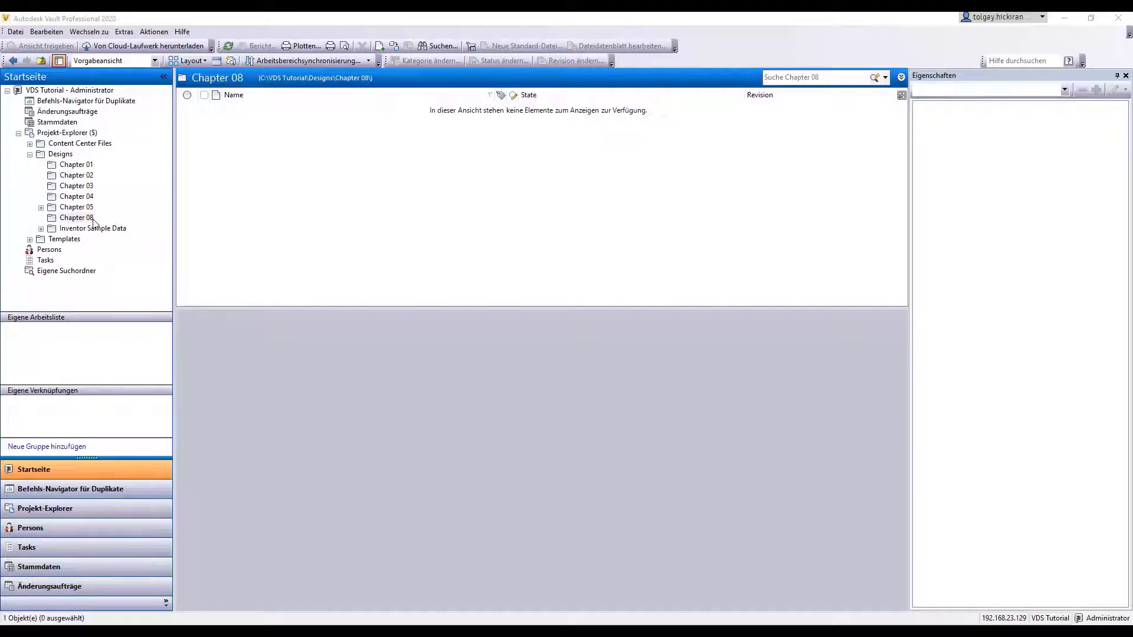
right_click(93, 221)
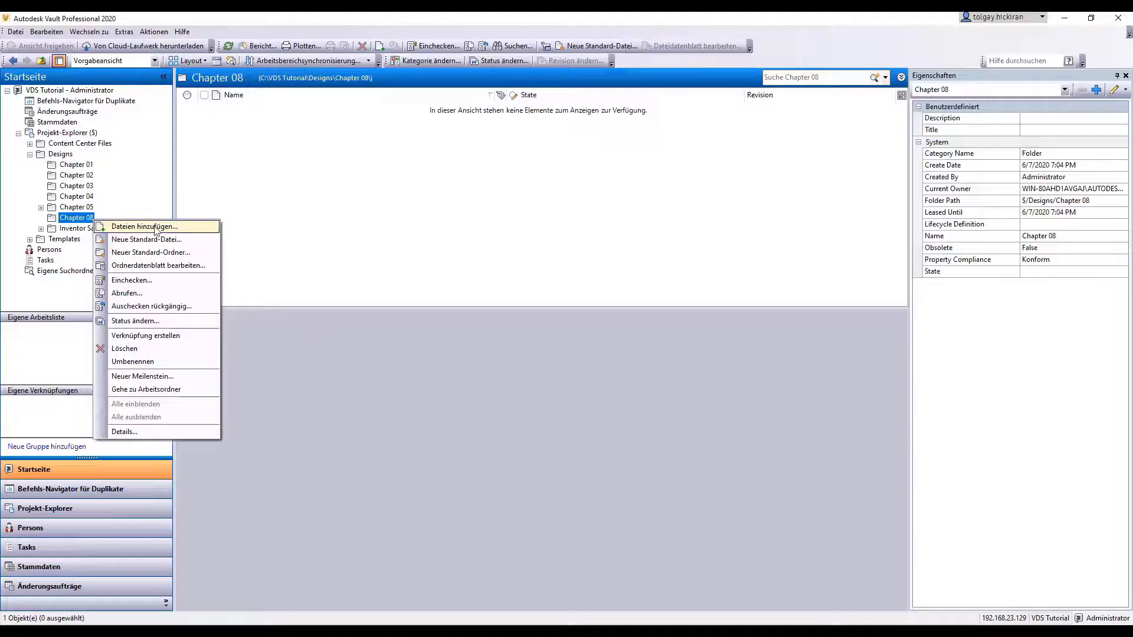
left_click(193, 240)
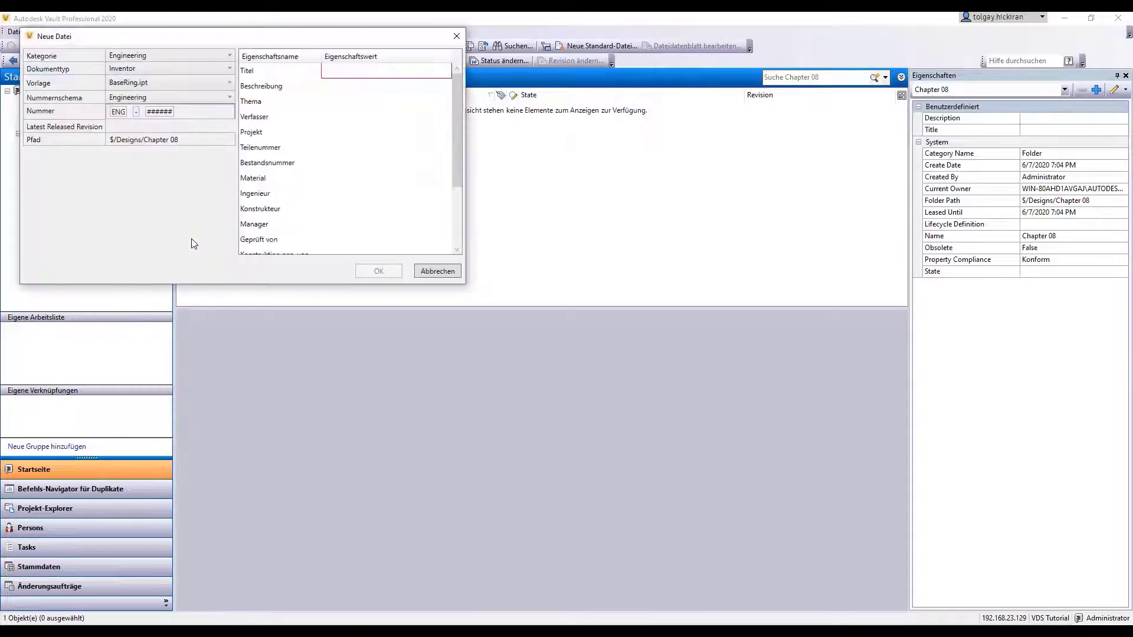
left_click(354, 71)
type("E")
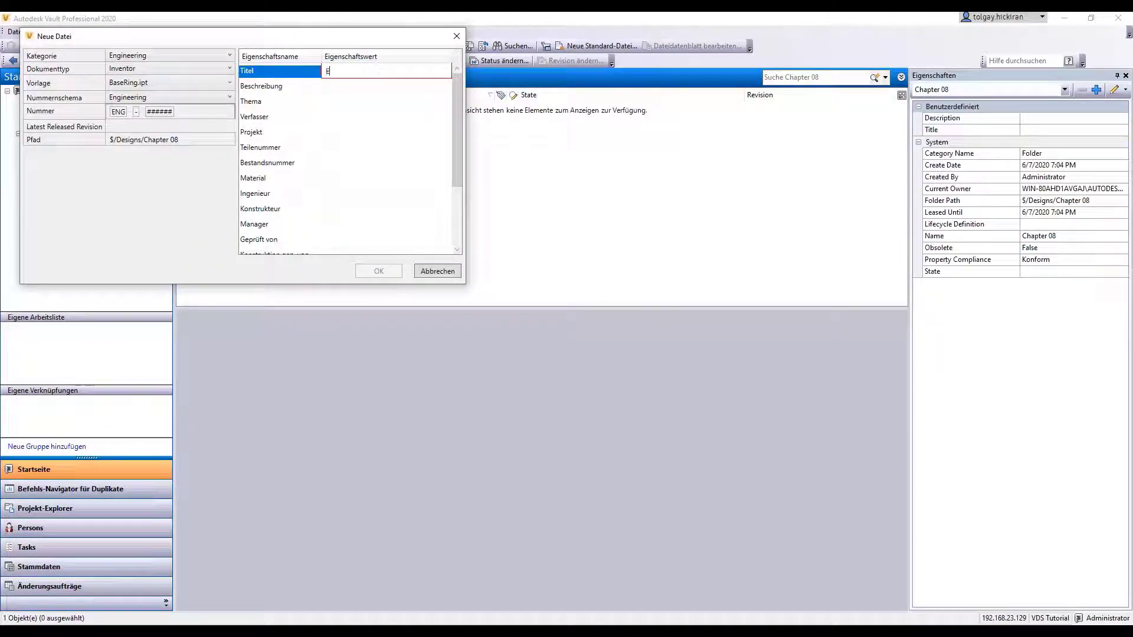
type("nable de-DE")
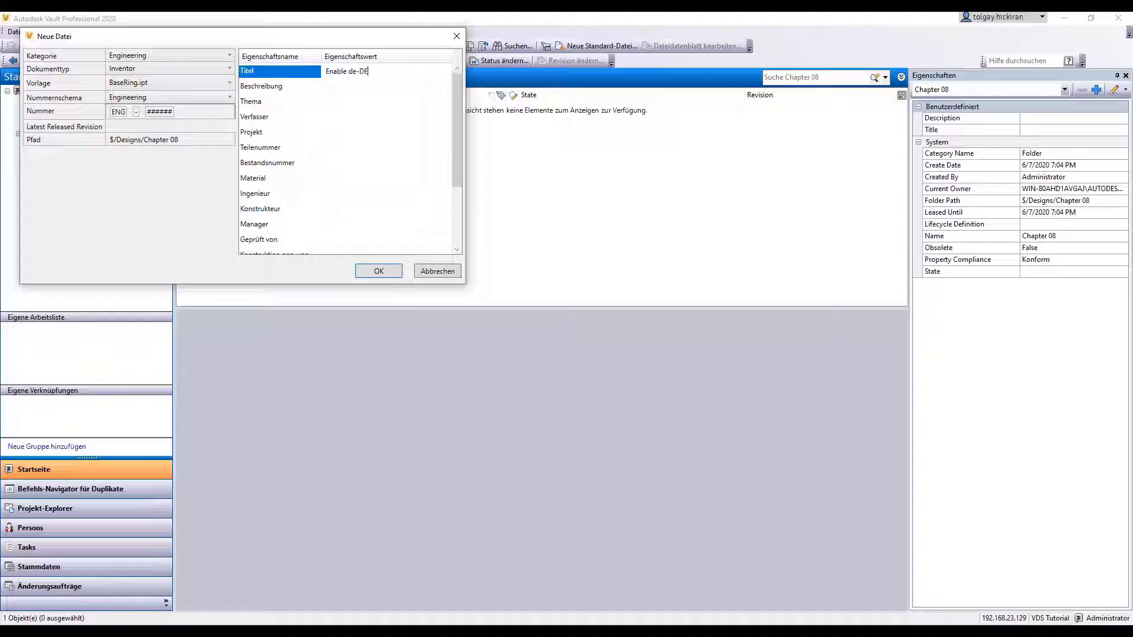
left_click(400, 272)
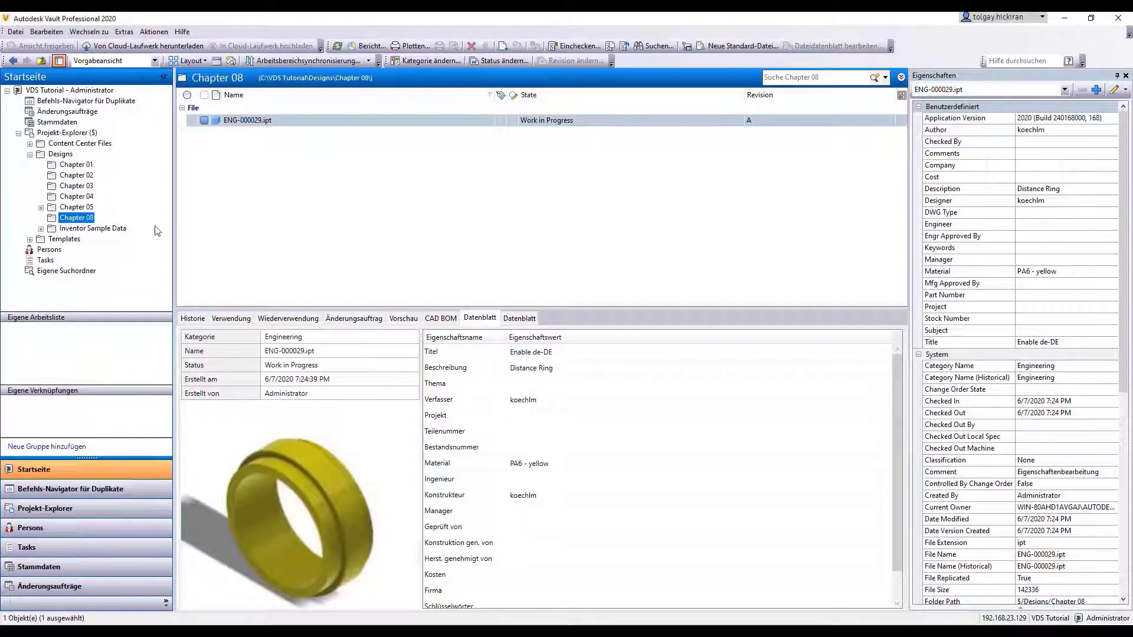
Create a standard file in Chapter 08 with category Office, type Office Document, template Excel Workbook.xlsx and title "Enable de-DE"
right_click(86, 216)
left_click(189, 241)
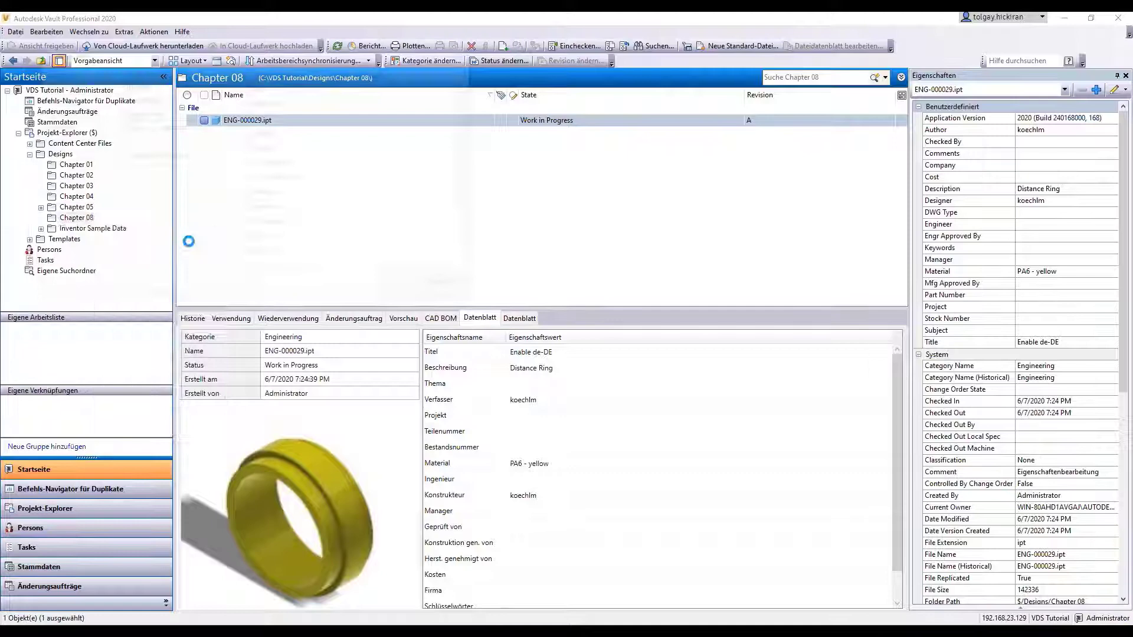
left_click(220, 71)
left_click(219, 99)
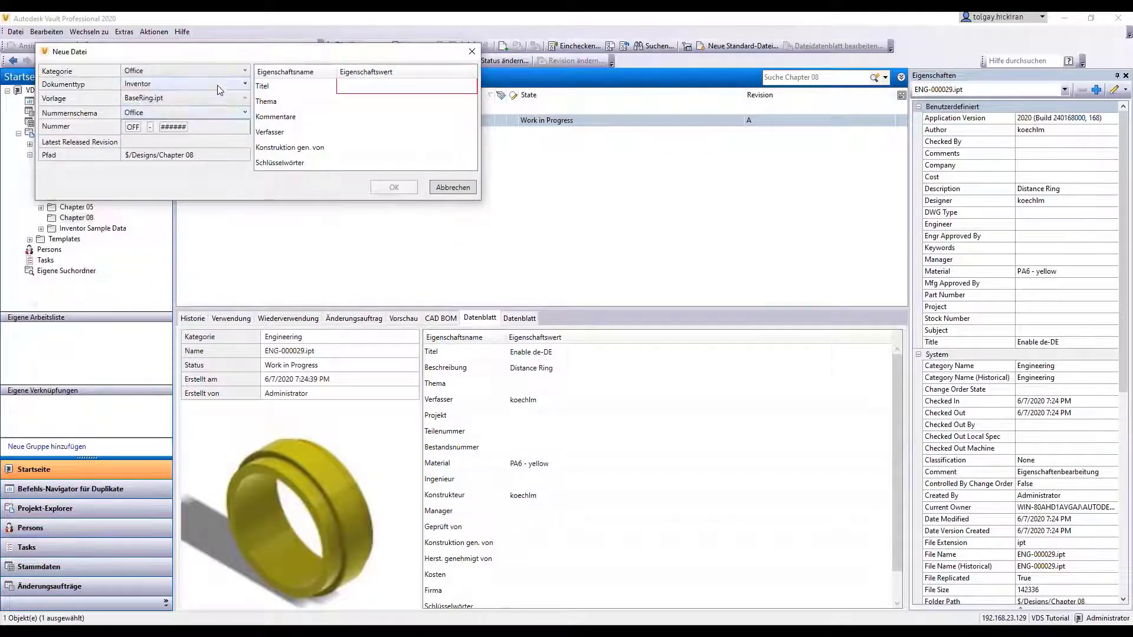
left_click(220, 84)
left_click(177, 121)
left_click(370, 88)
type("Ena")
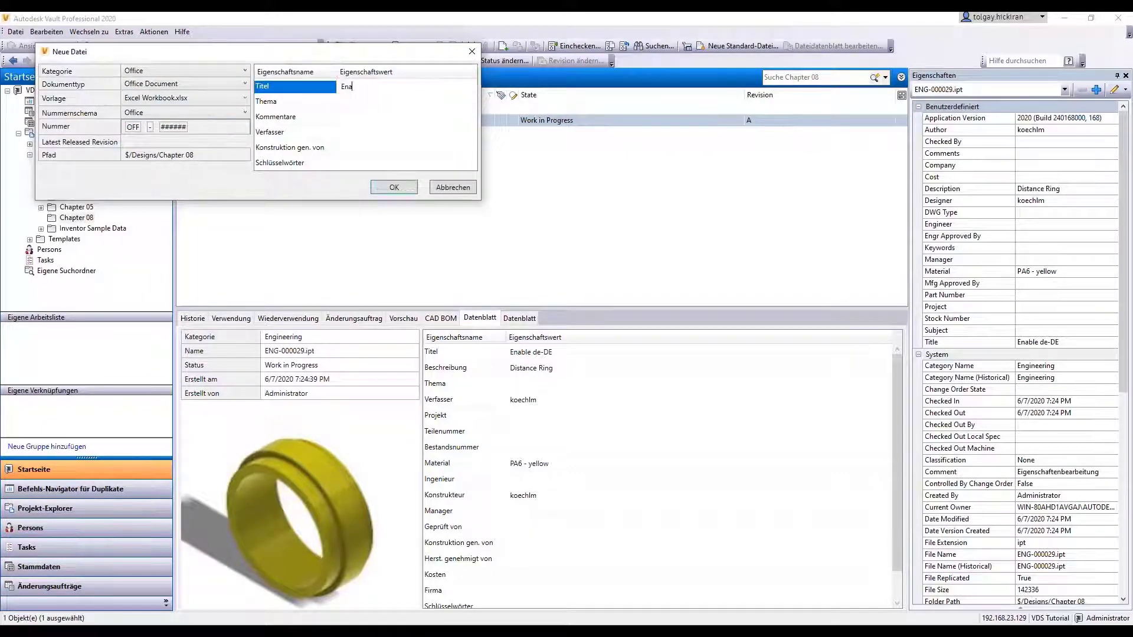
type("ble de-DE")
left_click(397, 187)
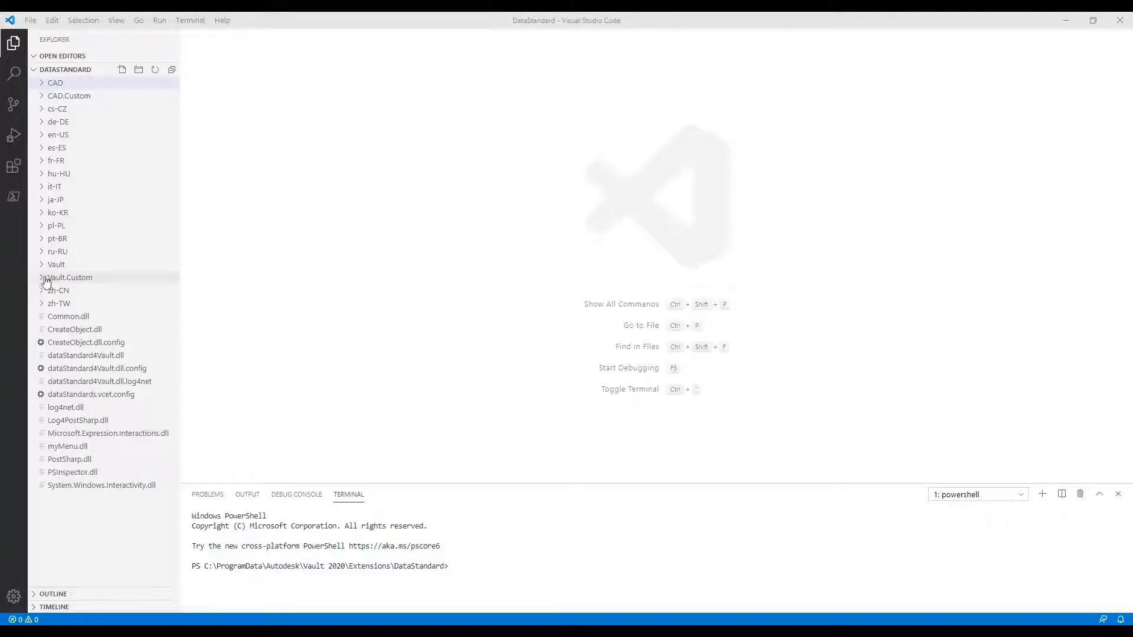
In Visual Studio Code, open VaultDynamicProperties.xml under Vault.Custom's Configuration and move the Office category's Titel property directly below Title
left_click(46, 278)
left_click(156, 460)
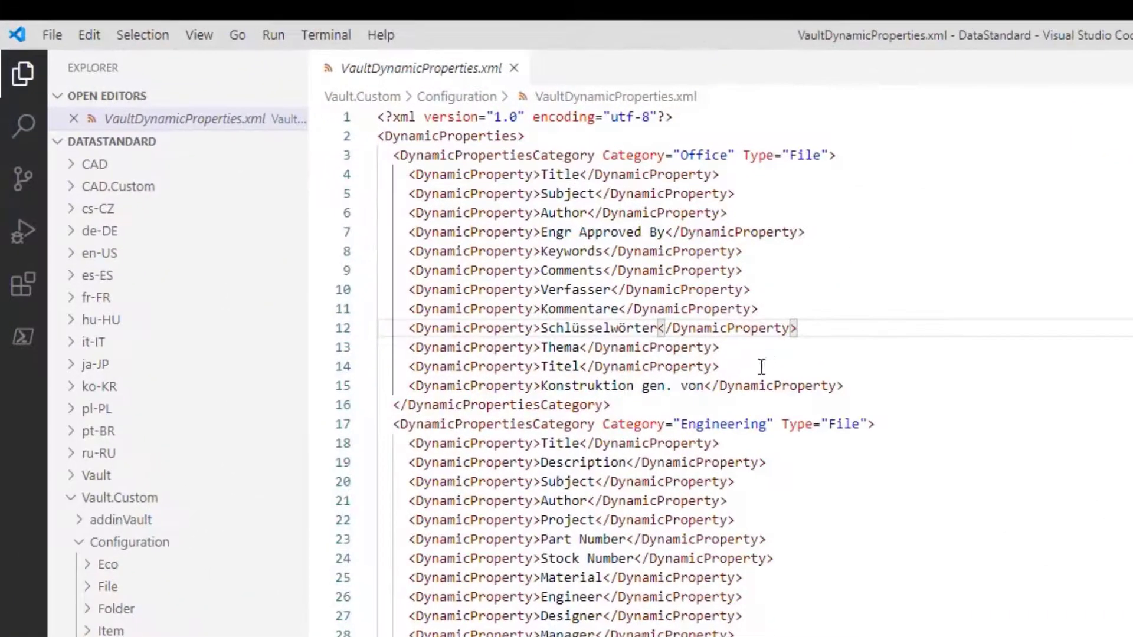
left_click_drag(761, 366, 408, 366)
key("ctrl+x")
left_click(754, 174)
key("Return")
key("ctrl+v")
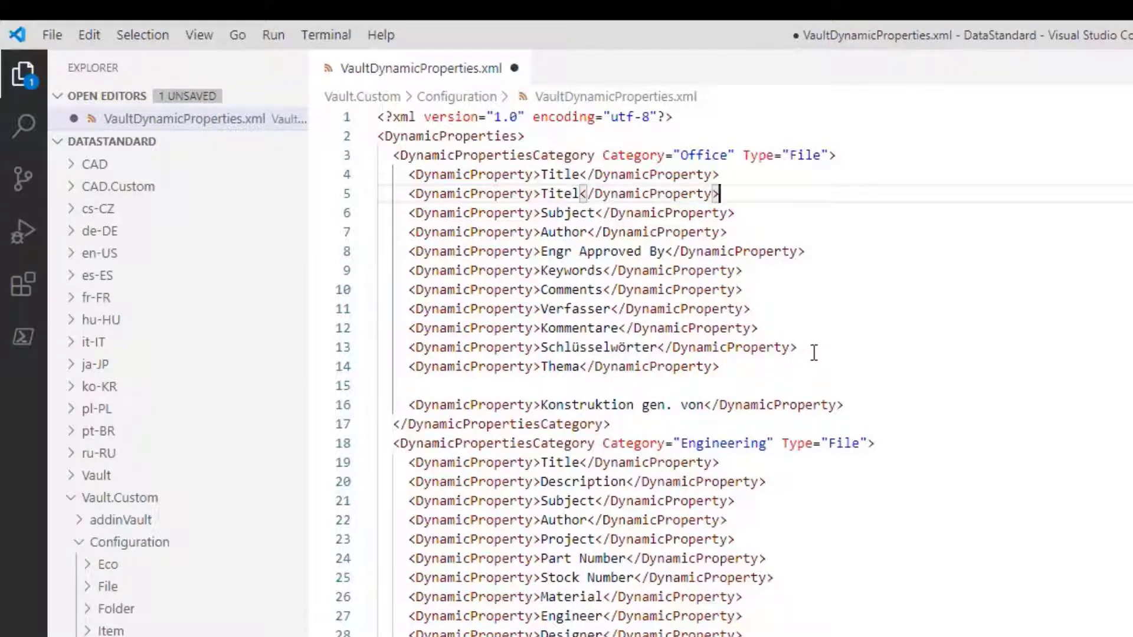
Move the Thema property line directly below Subject in the Office category
left_click_drag(720, 367, 409, 367)
key("ctrl+x")
left_click(737, 212)
key("Return")
key("ctrl+v")
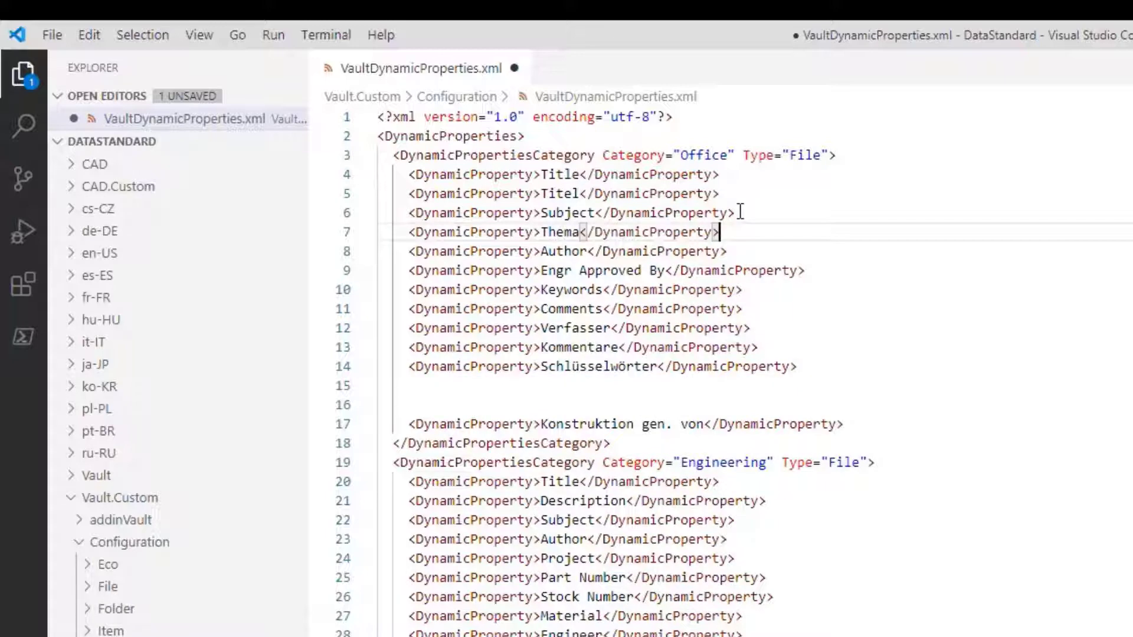
In the Office category, move the Comments property directly below Thema and the Kommentare property directly below Comments
left_click_drag(742, 308, 410, 309)
key("ctrl+x")
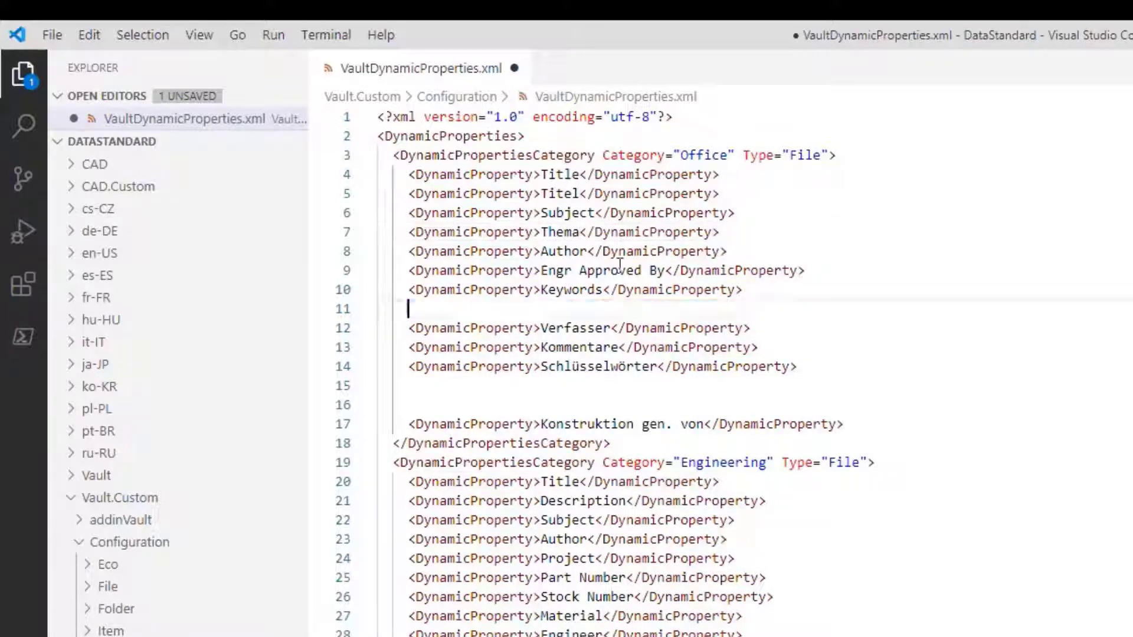
left_click(743, 232)
key("Return")
key("ctrl+v")
left_click_drag(761, 367, 409, 367)
key("ctrl+x")
left_click(738, 250)
key("Return")
key("ctrl+v")
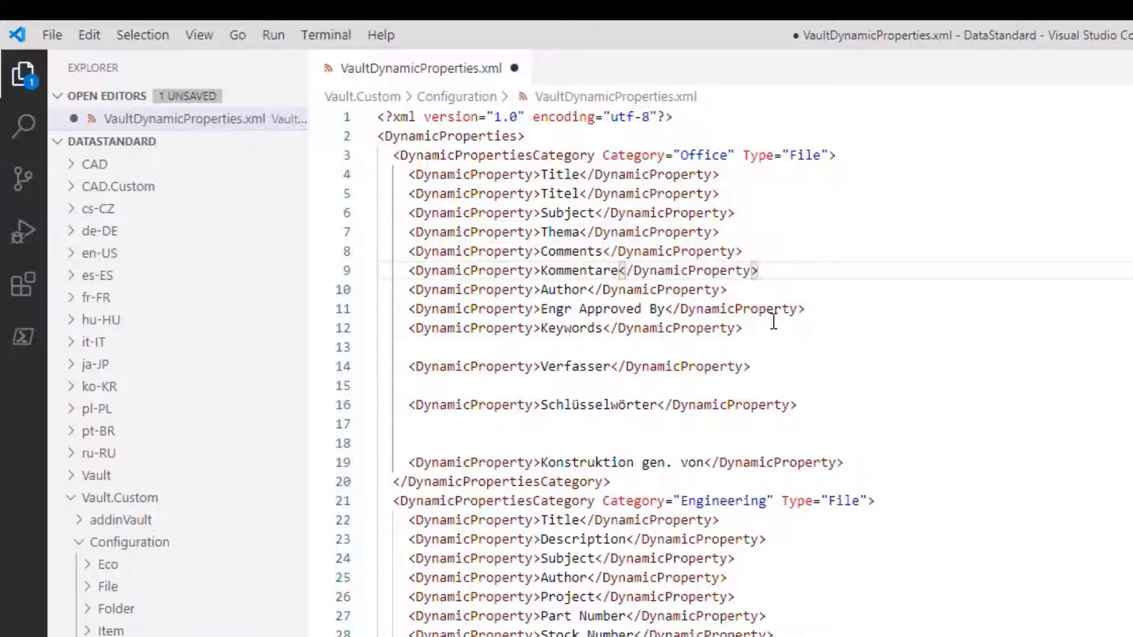
Move the Verfasser property line directly below Author in the Office category
left_click_drag(761, 368, 409, 366)
key("ctrl+x")
left_click(758, 286)
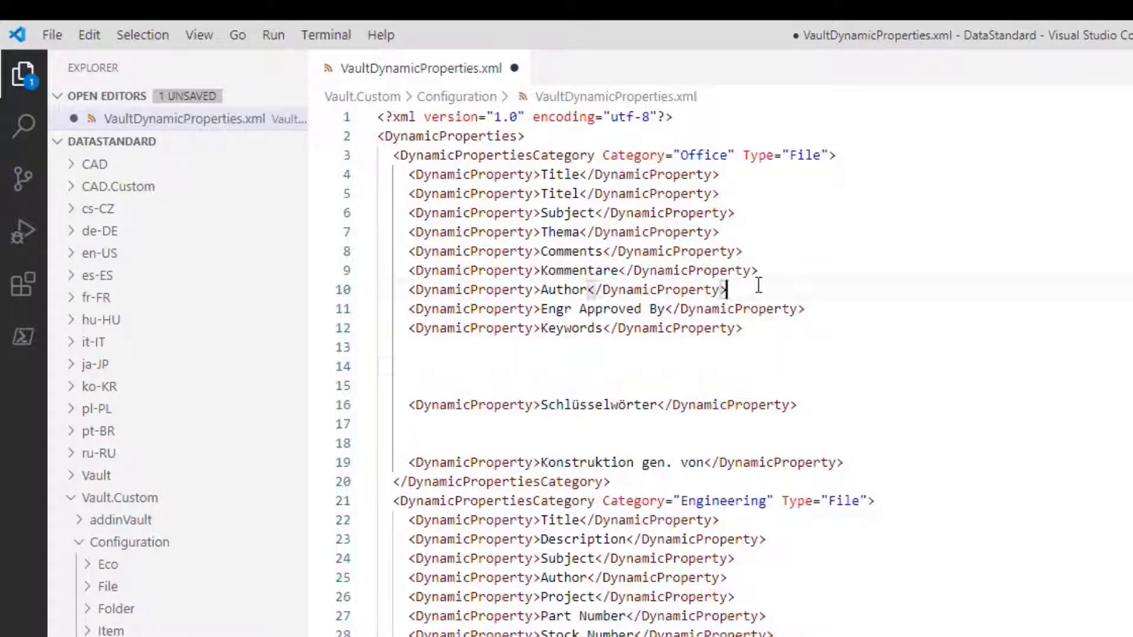
key("Return")
key("ctrl+v")
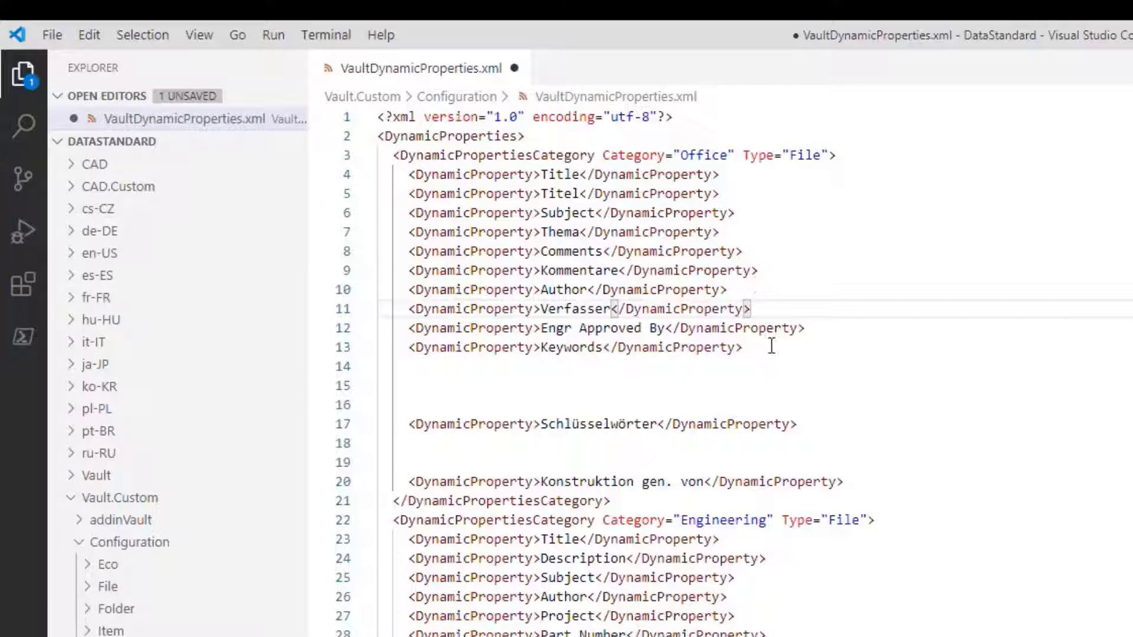
Move the "Konstruktion gen. von" property line directly below Engr Approved By in the Office category
left_click_drag(409, 481, 850, 481)
key("ctrl+x")
left_click(805, 328)
key("Return")
key("ctrl+v")
Move Schlüsselwörter directly below Keywords in the Office category, remove the leftover blank lines and save the file
left_click_drag(797, 443, 410, 443)
key("alt+Up")
key("alt+Up")
key("alt+Up")
left_click_drag(407, 501, 377, 411)
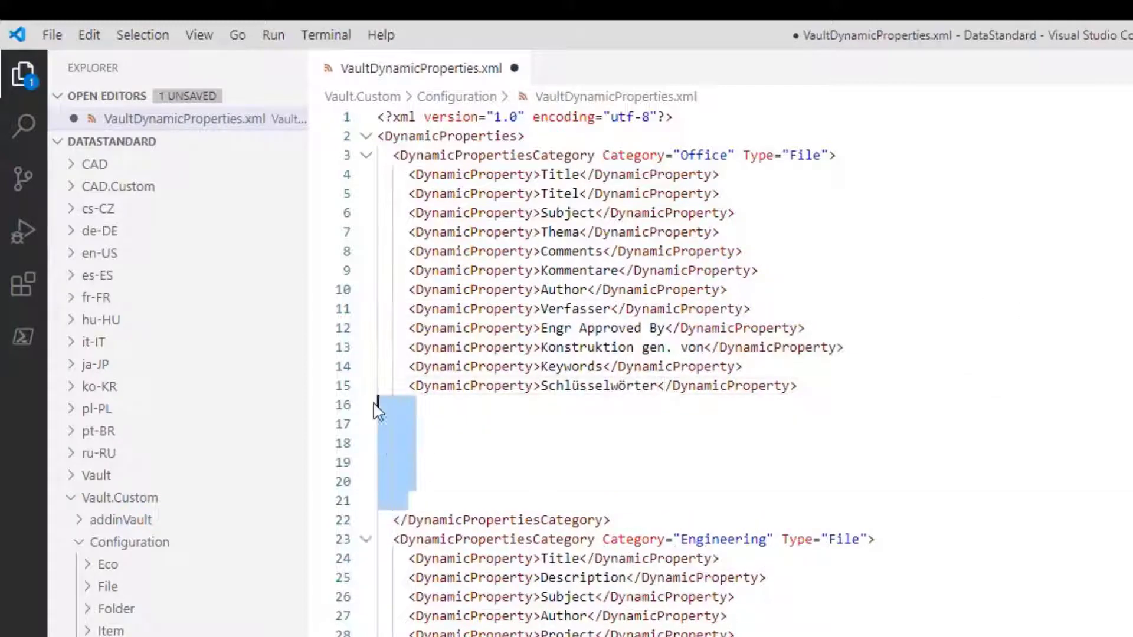
key("BackSpace")
key("ctrl+s")
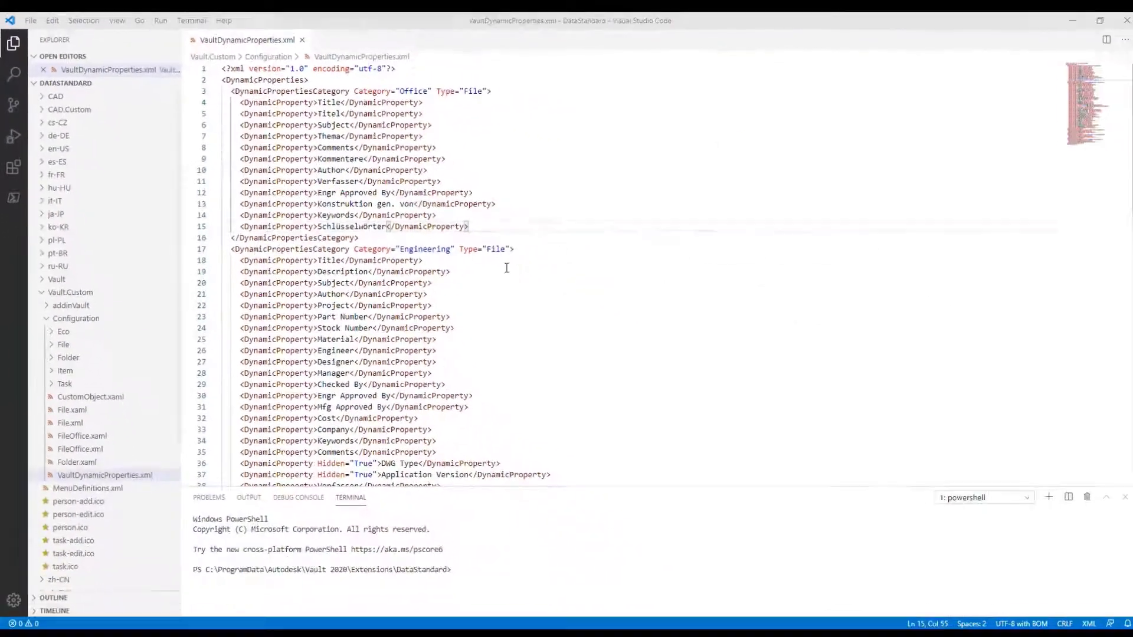
In the Engineering category, move the Titel property line directly below Title
scroll(506, 268, "down", 3)
scroll(508, 276, "down", 1)
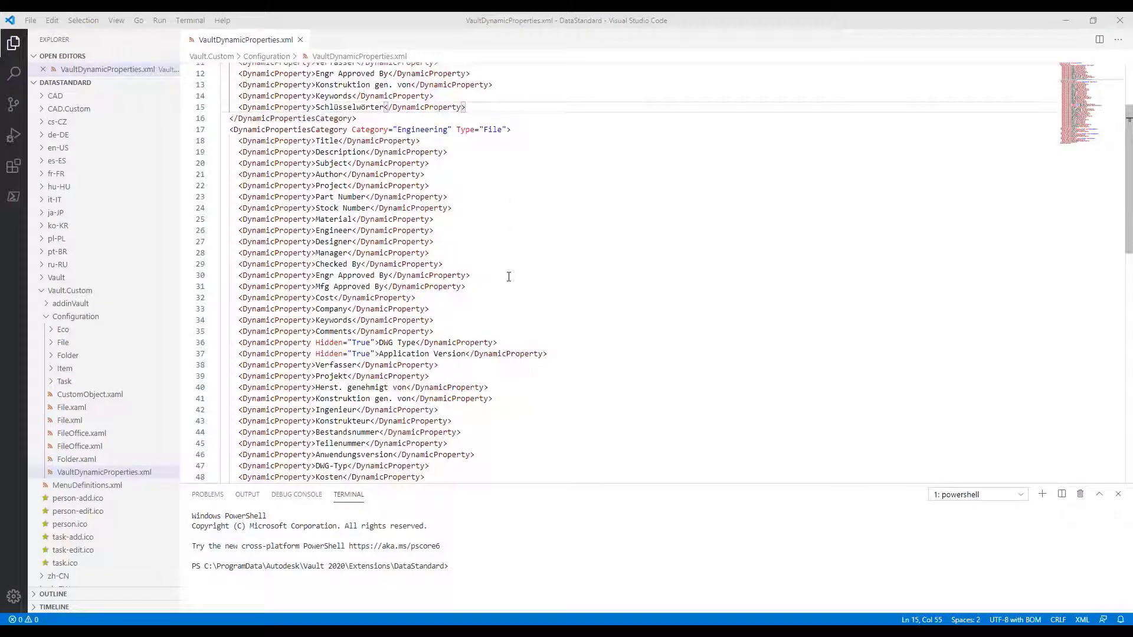
scroll(508, 277, "down", 4)
left_click_drag(420, 392, 239, 393)
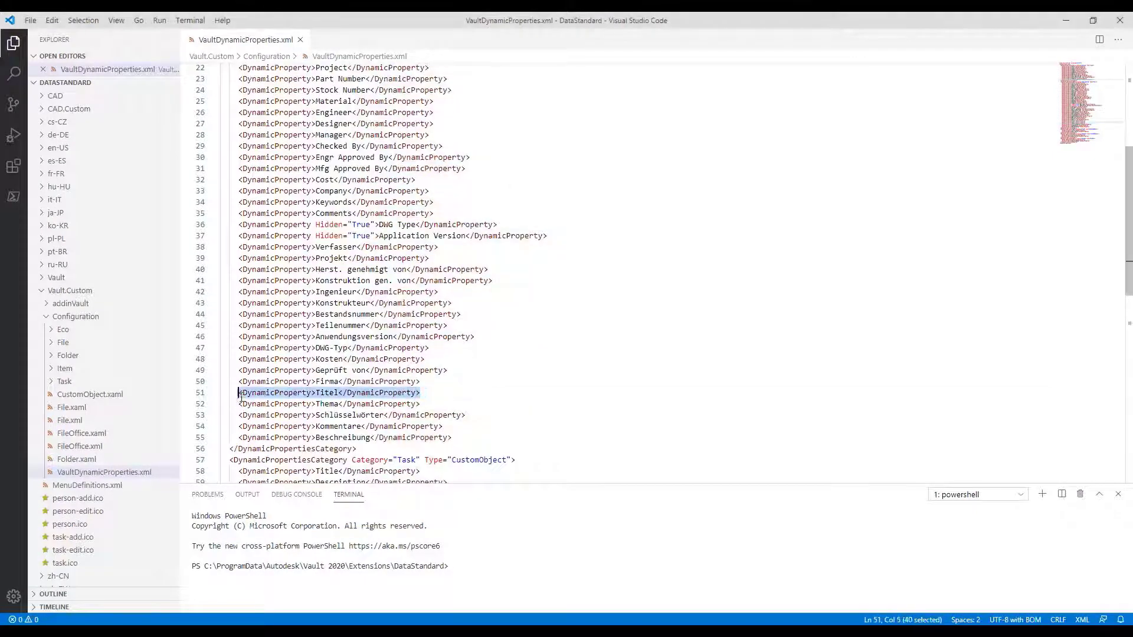
key("ctrl+x")
scroll(431, 148, "up", 4)
left_click(435, 144)
key("Return")
key("ctrl+v")
Move the Beschreibung property line directly below Description in the Engineering category
scroll(436, 210, "down", 3)
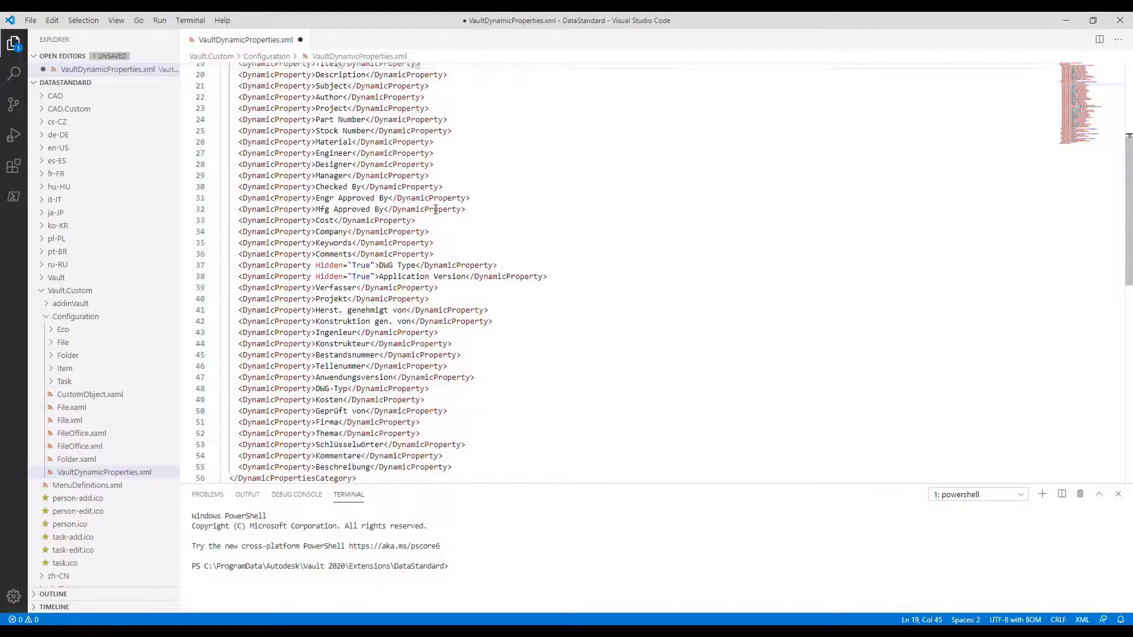
left_click_drag(453, 467, 239, 466)
key("ctrl+x")
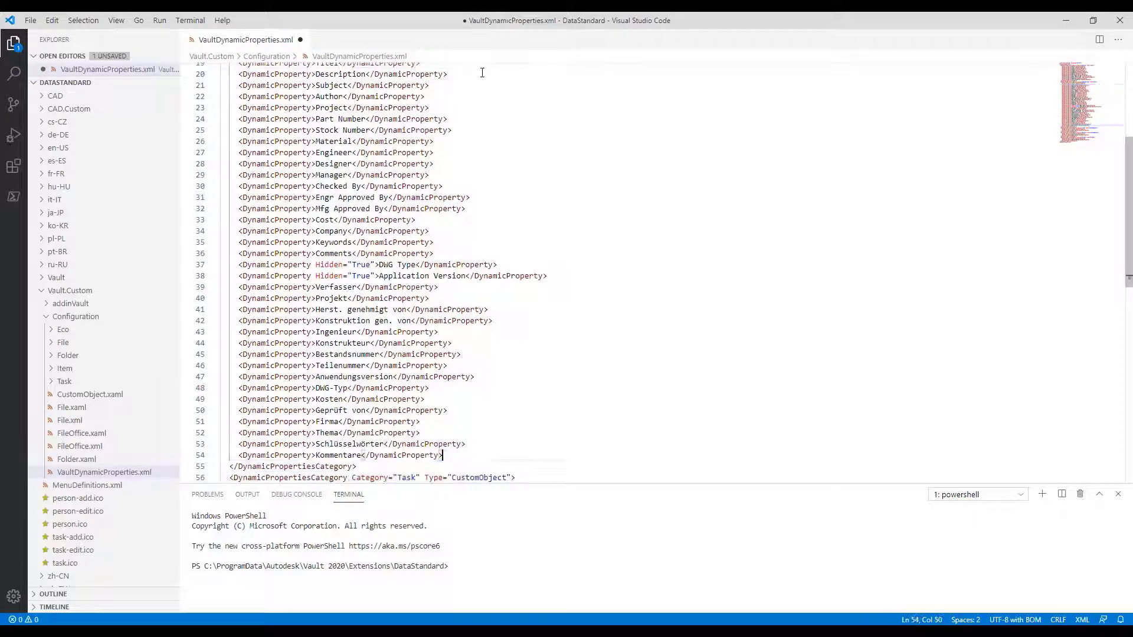
scroll(454, 98, "up", 1)
left_click(463, 100)
key("Return")
key("ctrl+v")
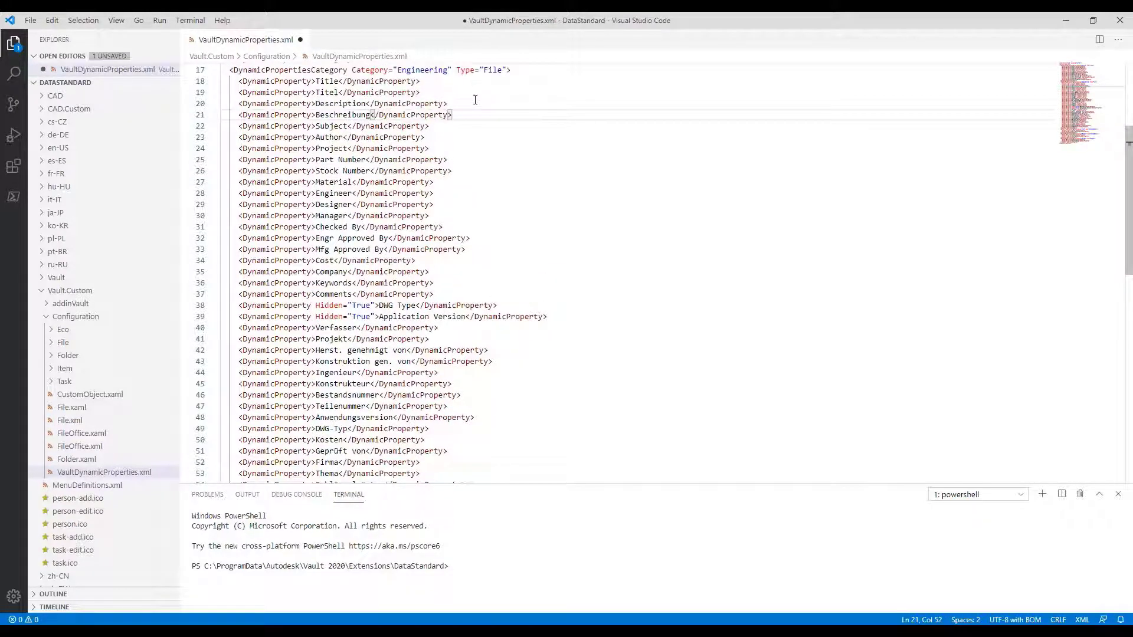
Add Hidden="True" to the Anwendungsversion and DWG-Typ properties in the Engineering category and save the file
type("Hidden=\"T")
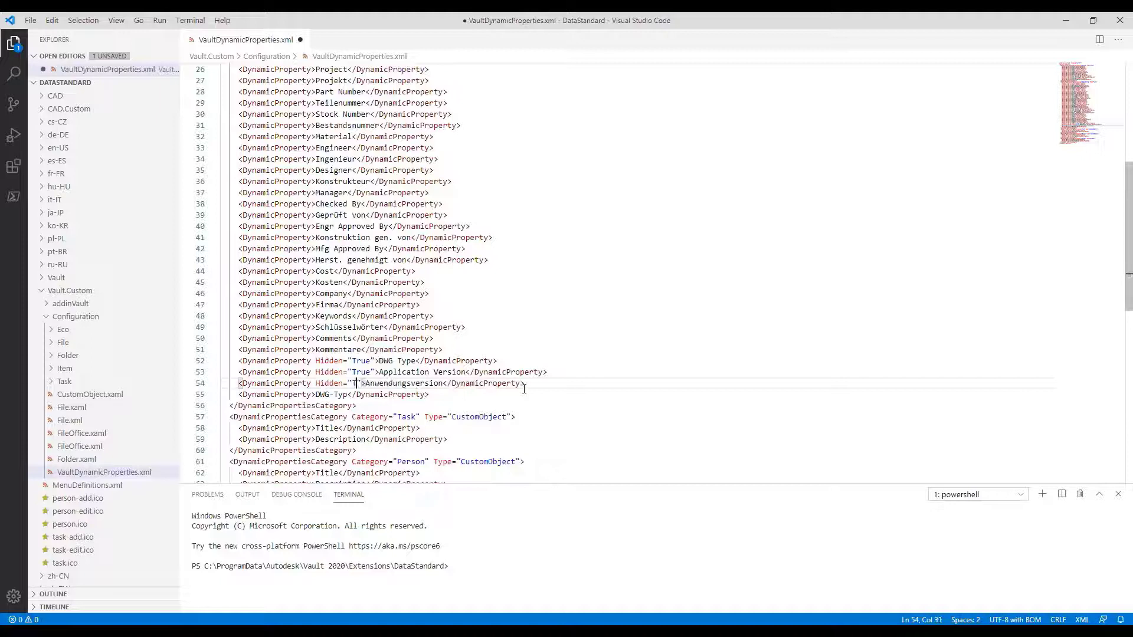
type("rue")
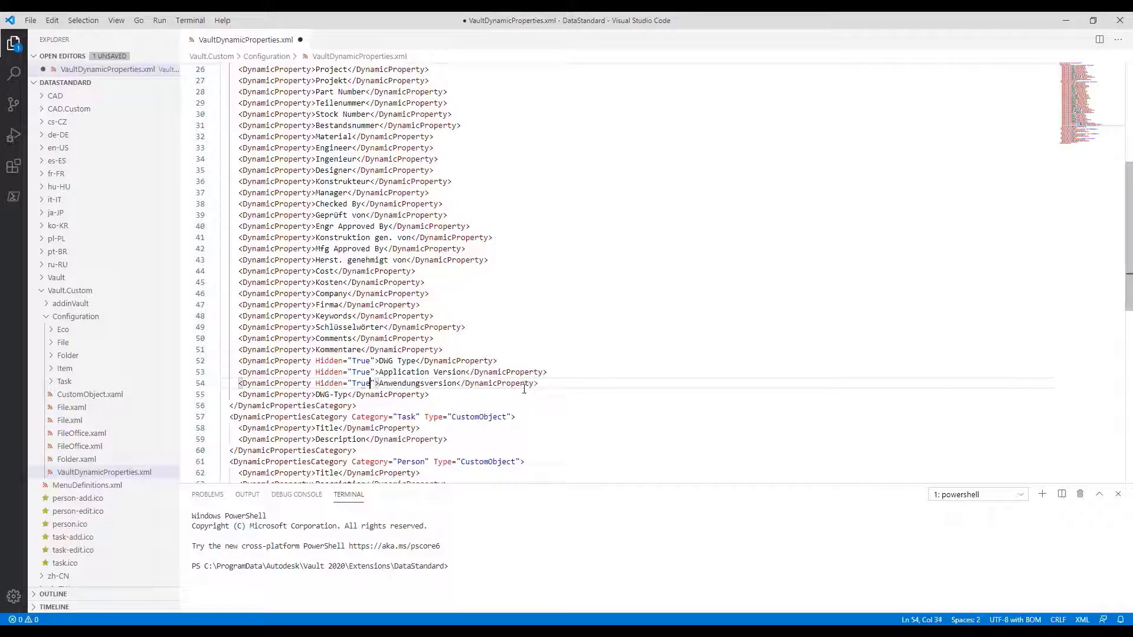
left_click(311, 395)
type("Hidden=\"")
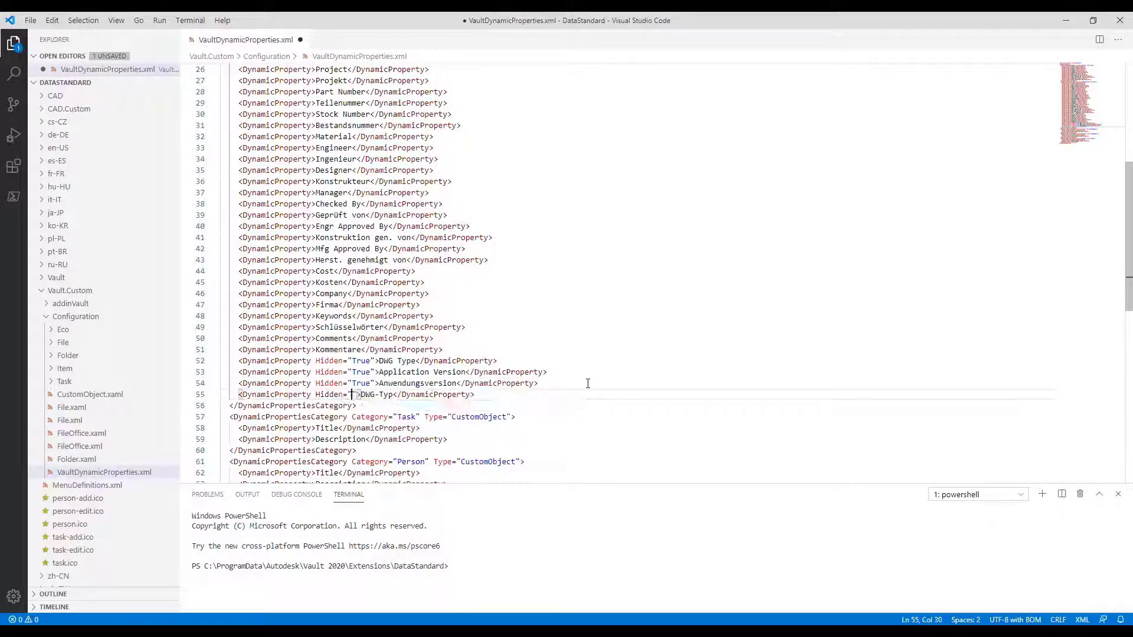
type("True")
left_click(587, 383)
key("ctrl+s")
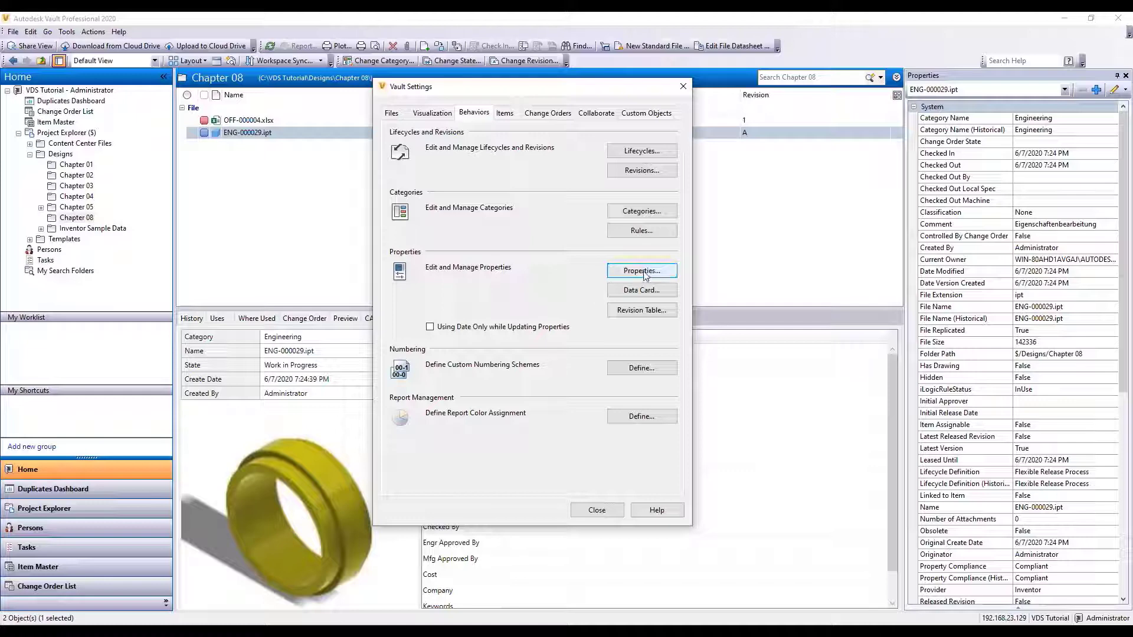
In Vault's Property Definitions, add the System Name field from Property Definition Values to the displayed fields
left_click(667, 274)
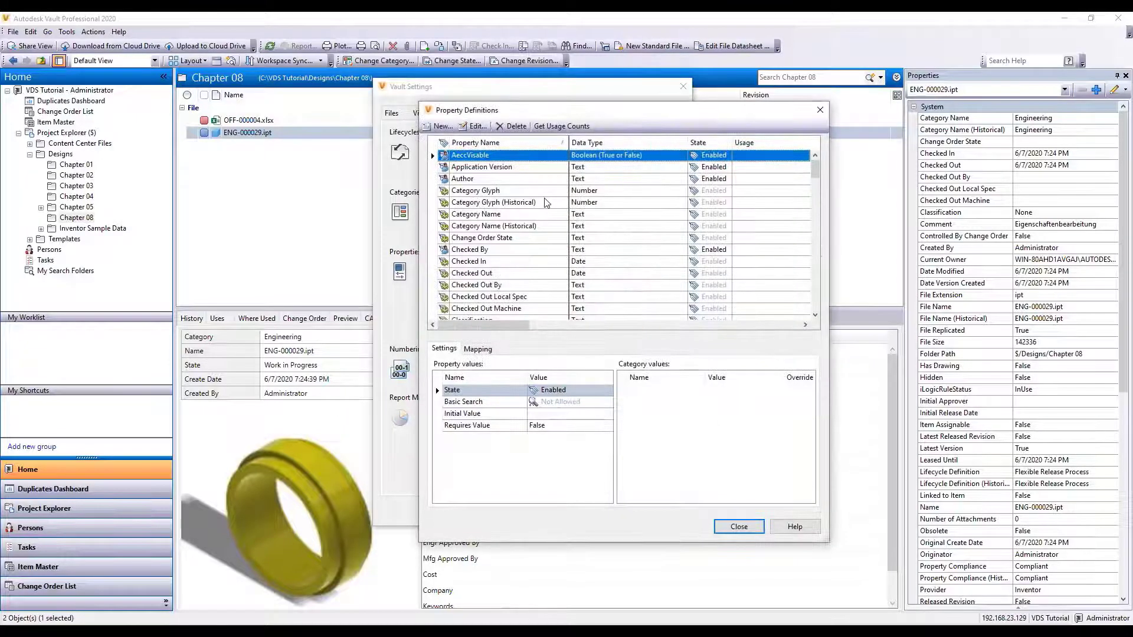
right_click(515, 147)
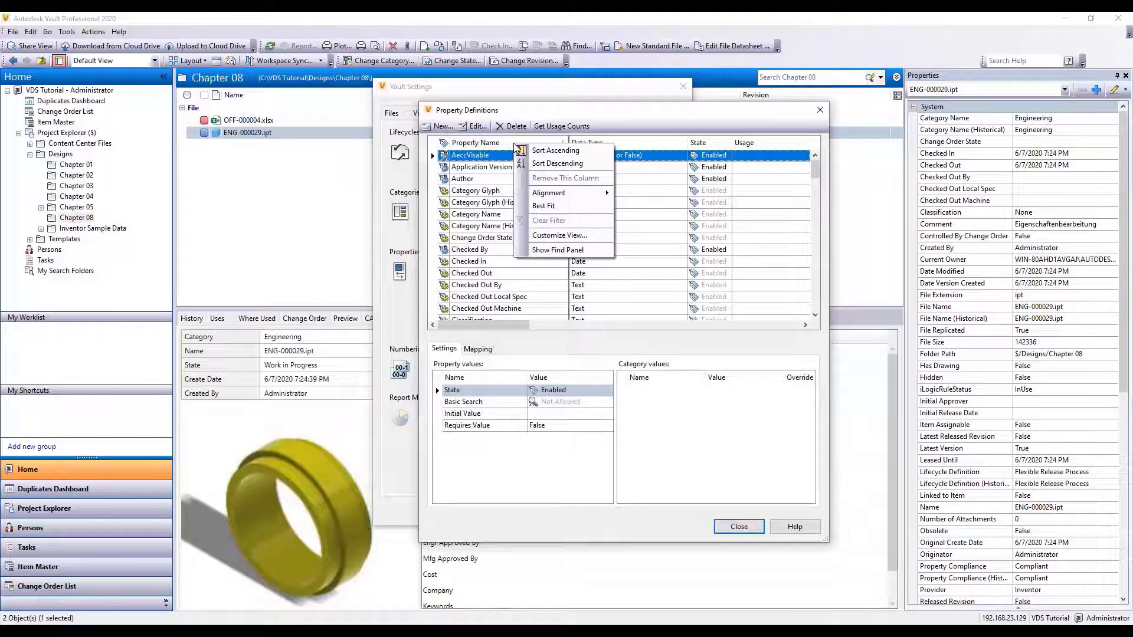
left_click(589, 236)
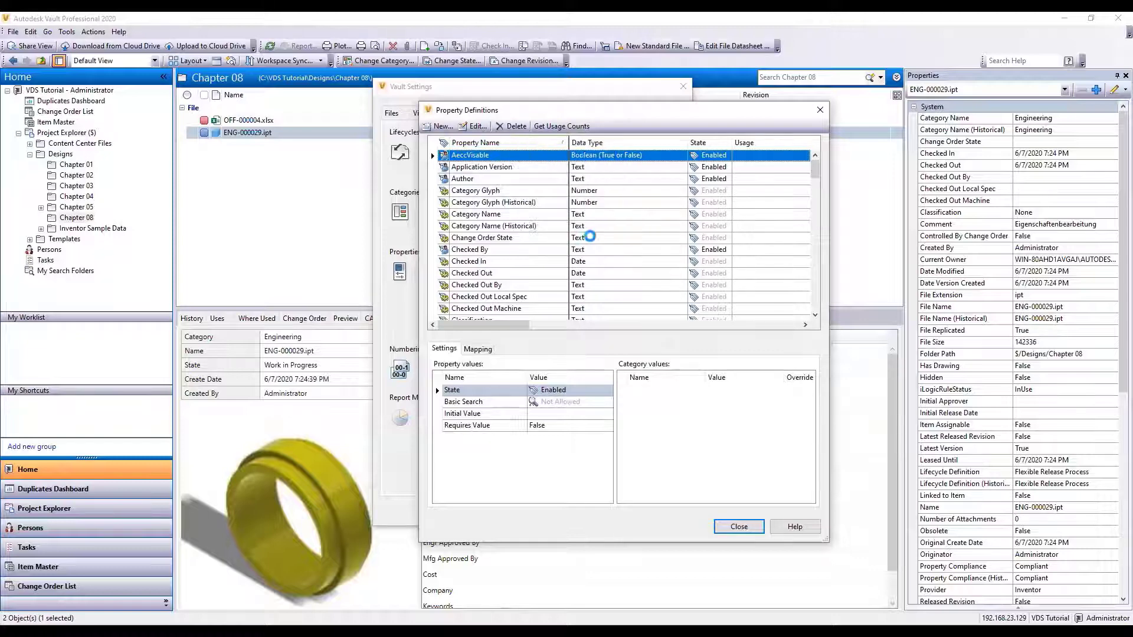
left_click(568, 288)
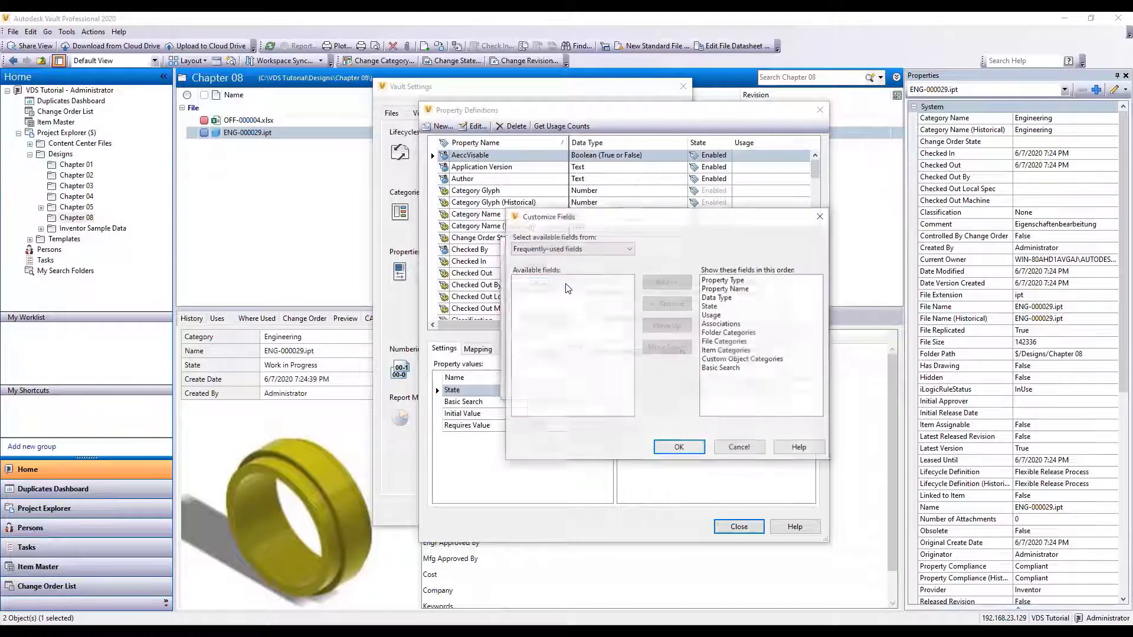
left_click(583, 250)
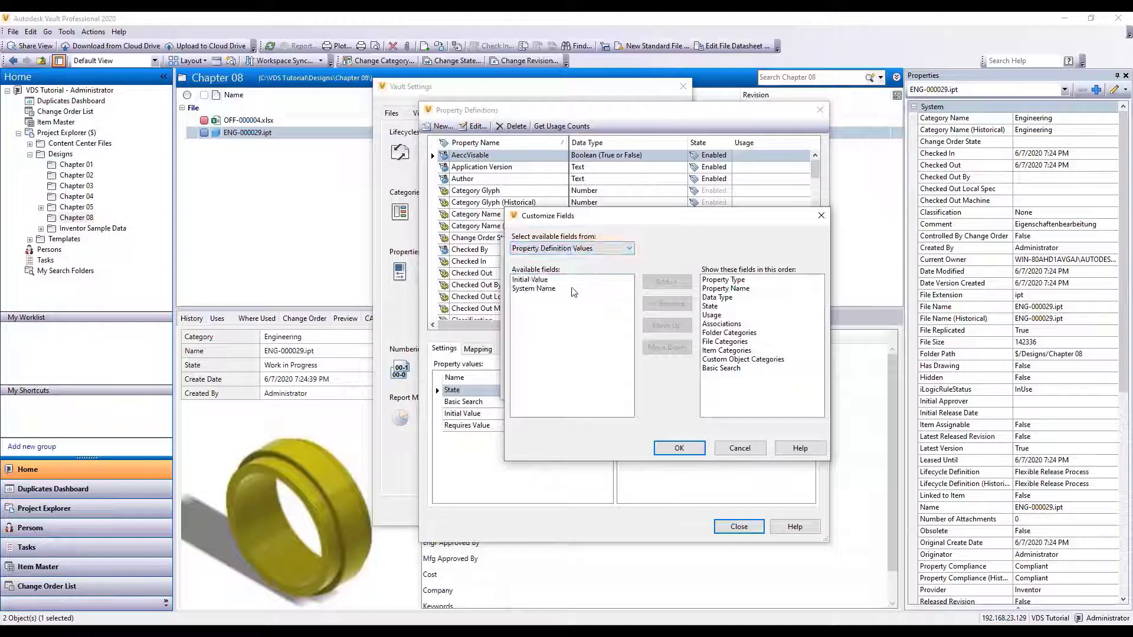
left_click(571, 289)
left_click(667, 282)
Place System Name directly after Property Name in the field order, apply the view and adjust the column width
left_click(720, 381)
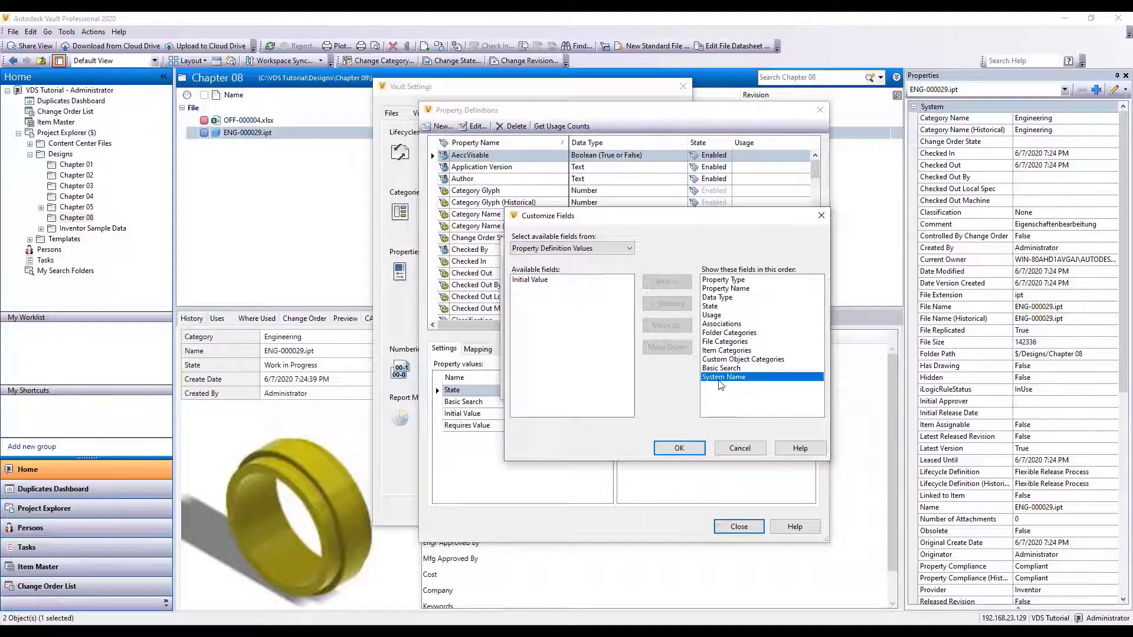
double_click(665, 325)
double_click(665, 326)
double_click(665, 325)
double_click(666, 325)
left_click(665, 325)
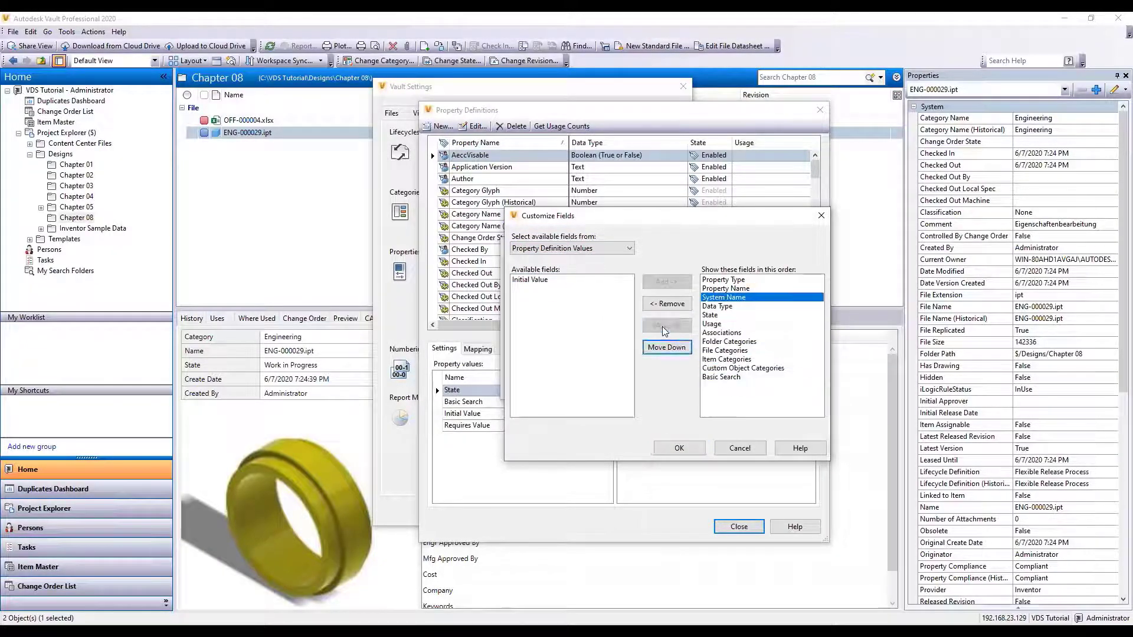
left_click(679, 448)
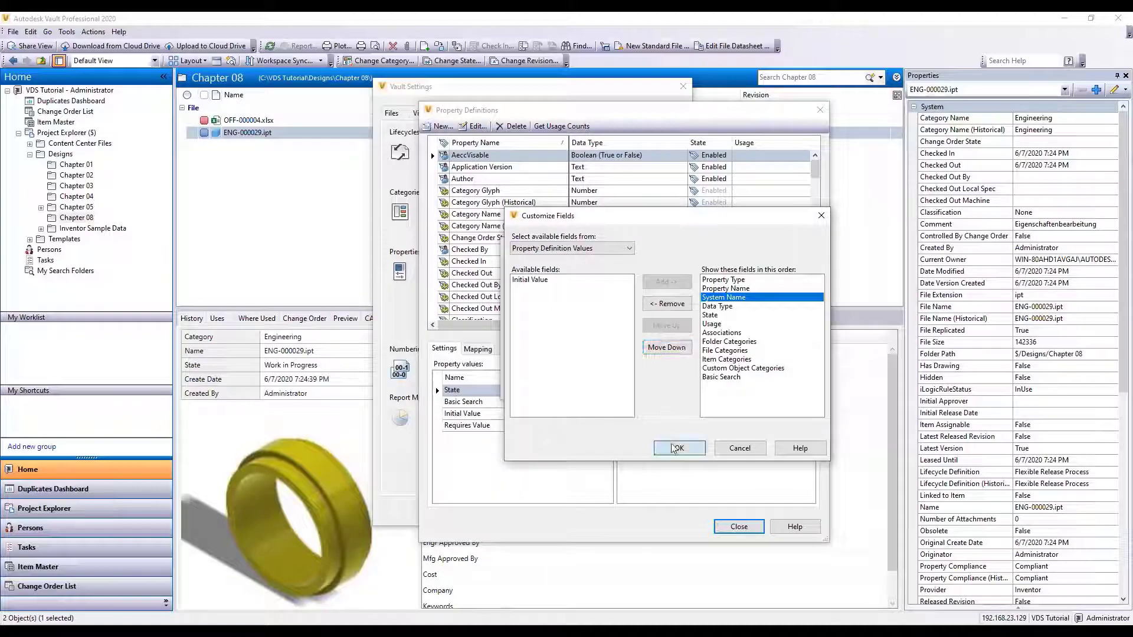
left_click(695, 386)
left_click_drag(614, 143, 647, 147)
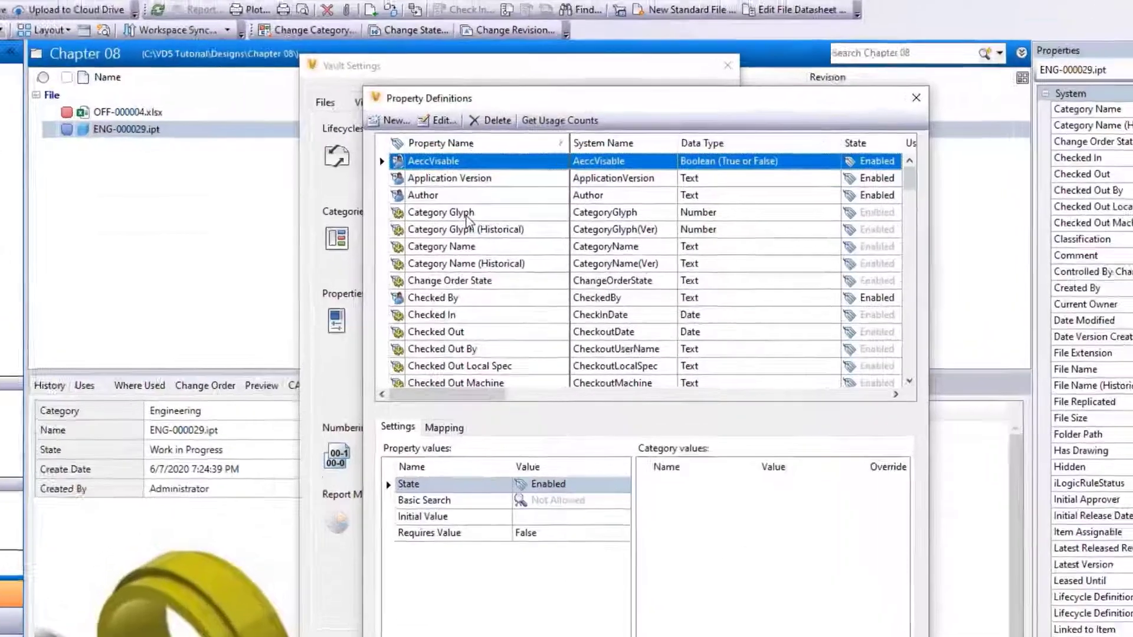
Find the Customer property in the definitions list and copy its row, including the system name
left_click(493, 194)
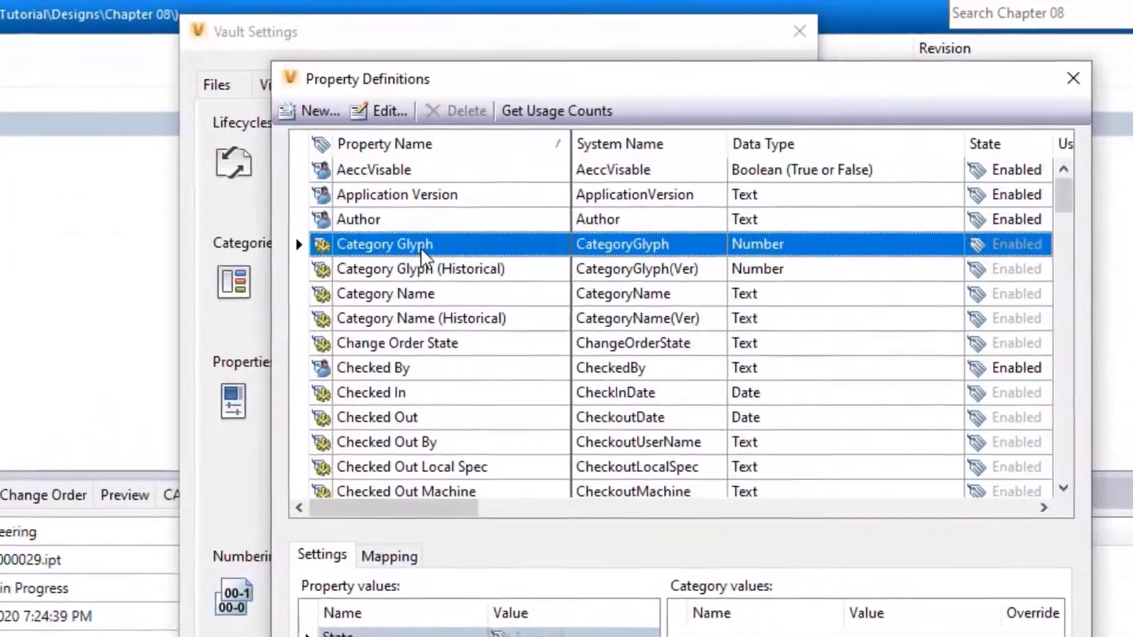
type("Customer")
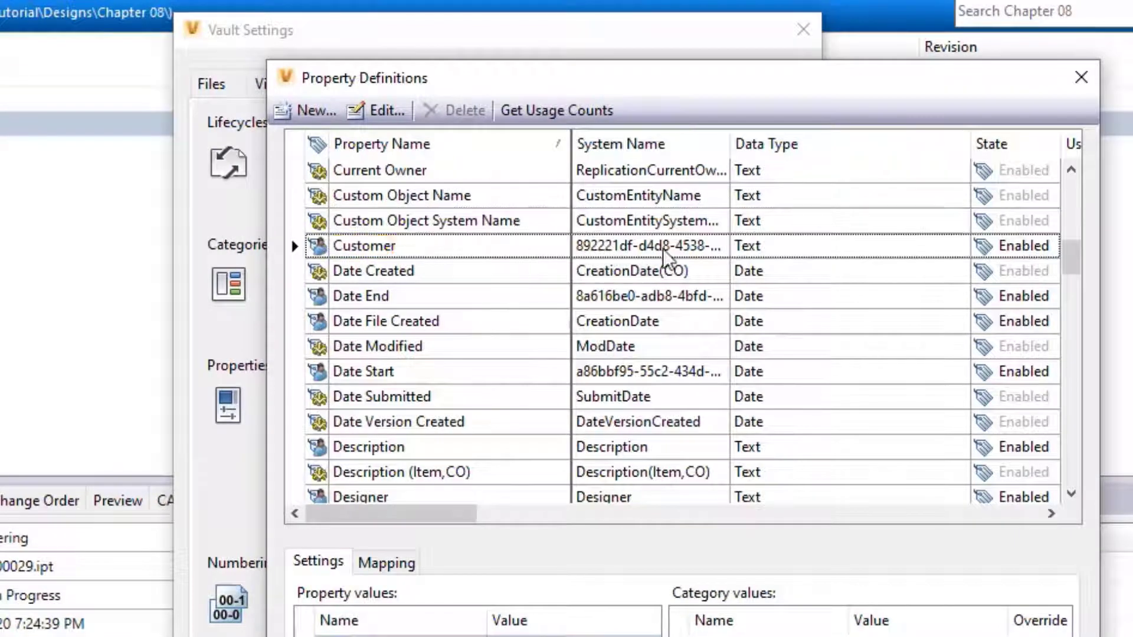
left_click(691, 251)
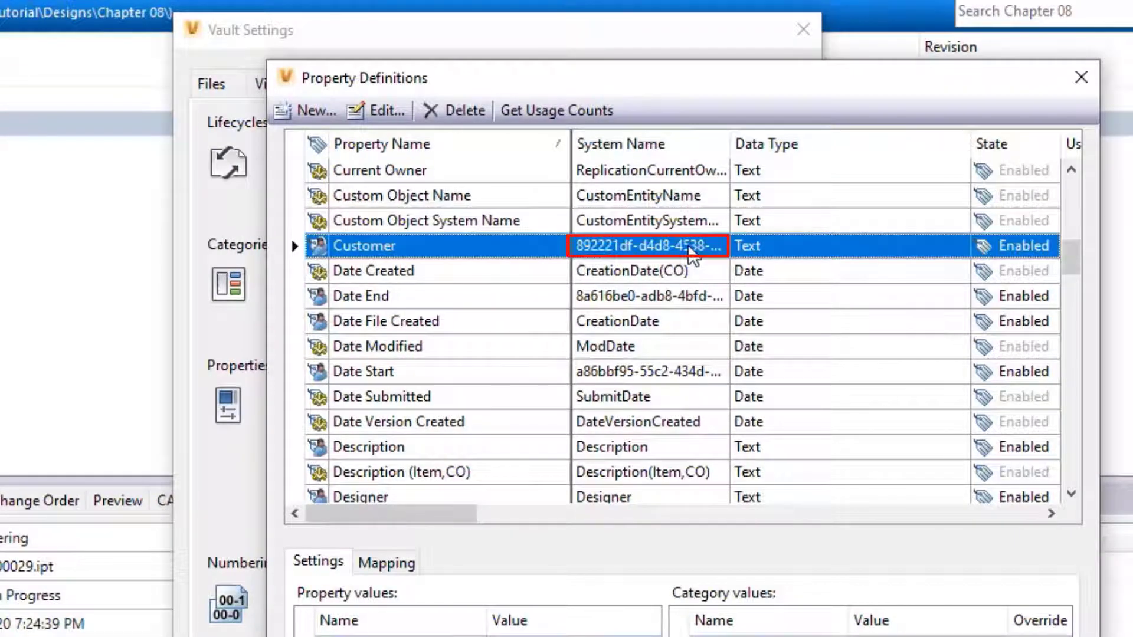
key("ctrl+c")
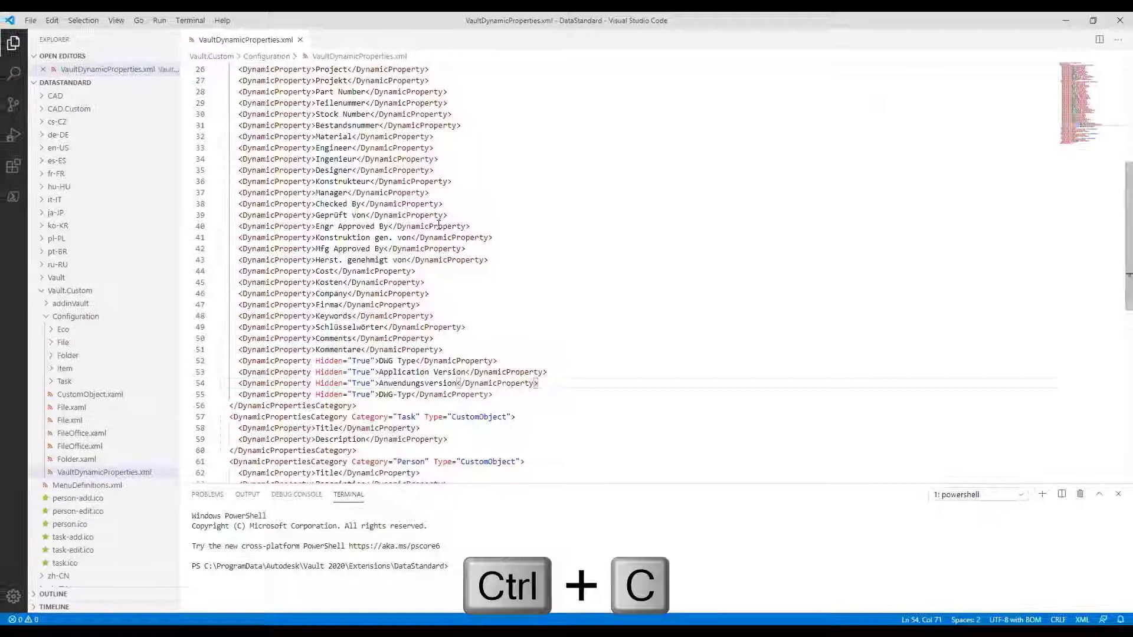
In Visual Studio Code, create a new file and paste the copied Customer property data into it
left_click(30, 20)
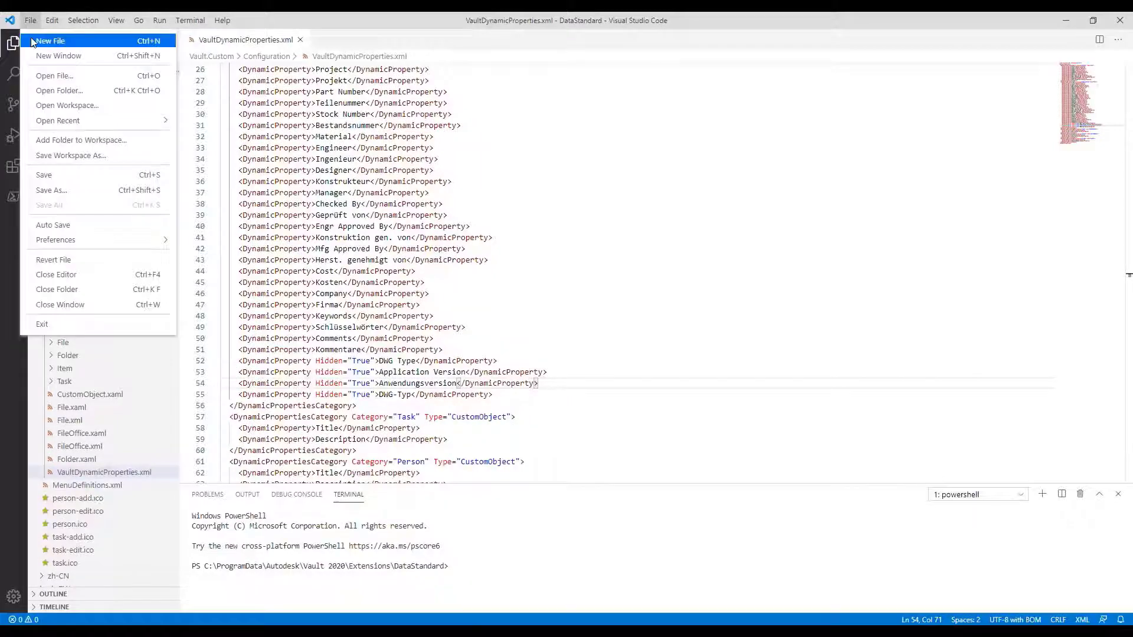
left_click(50, 40)
key("ctrl+v")
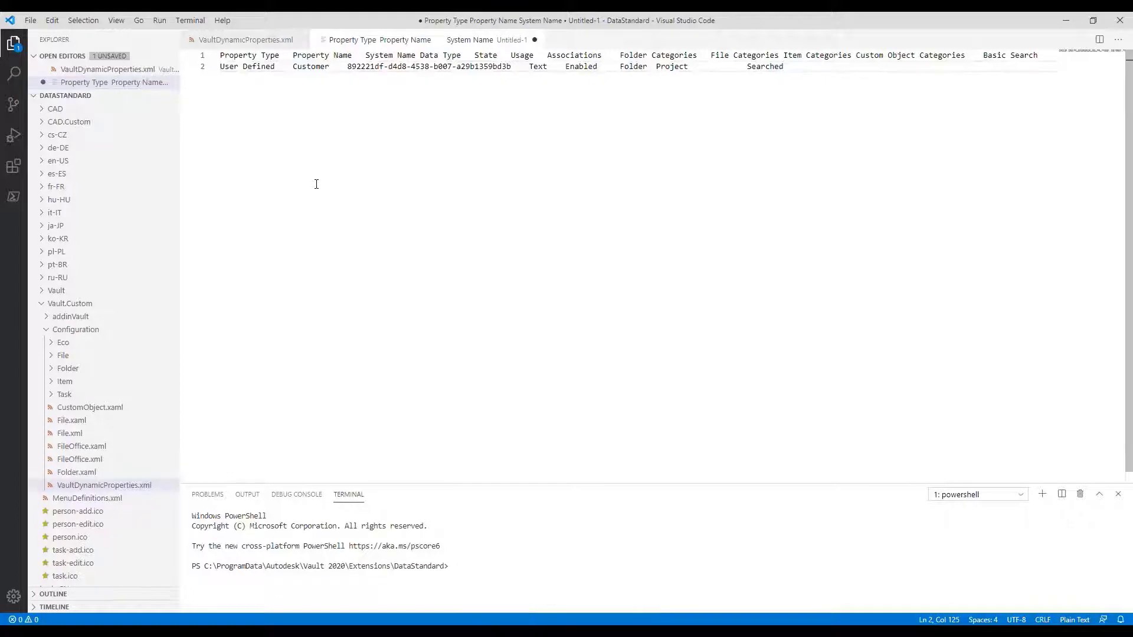
In the de-DE UIStrings.xml, add the comment <!--VDS Tutorial Chapter 08--> below the TLT1 tooltip string
left_click(57, 148)
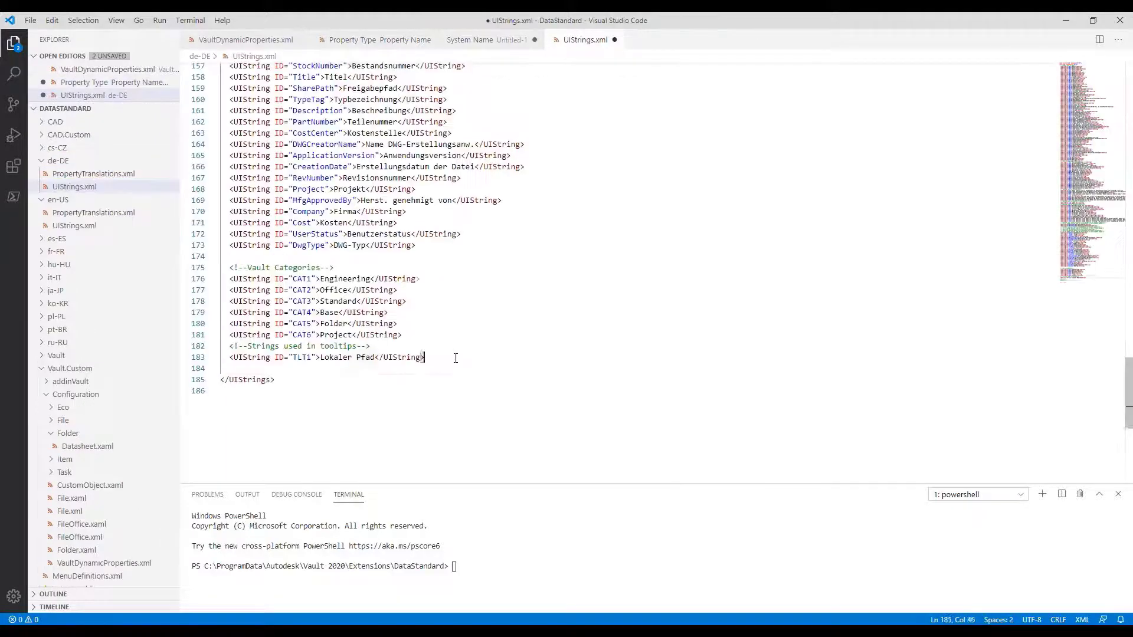
key("Return")
key("Return")
type("<!--VDS ")
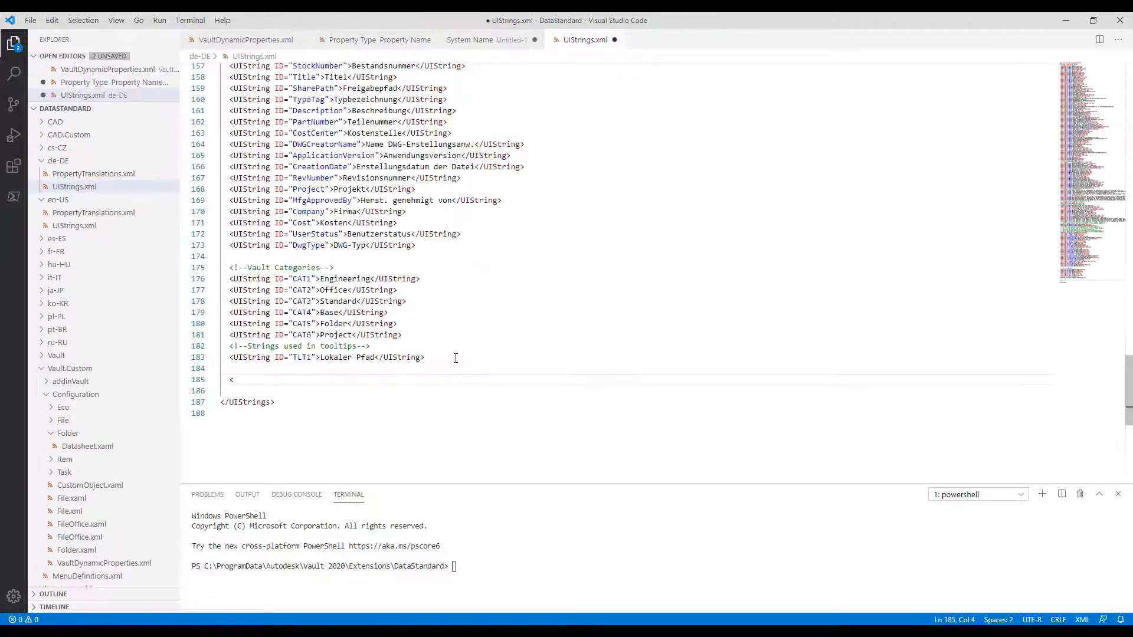
type("Tutorial Chapter 08")
left_click(430, 373)
left_click(425, 379)
Add a UIString below the Chapter 08 comment with the Customer property's system name as ID and the text Kunde, and save the file
key("Return")
type("<UIString ID=\"")
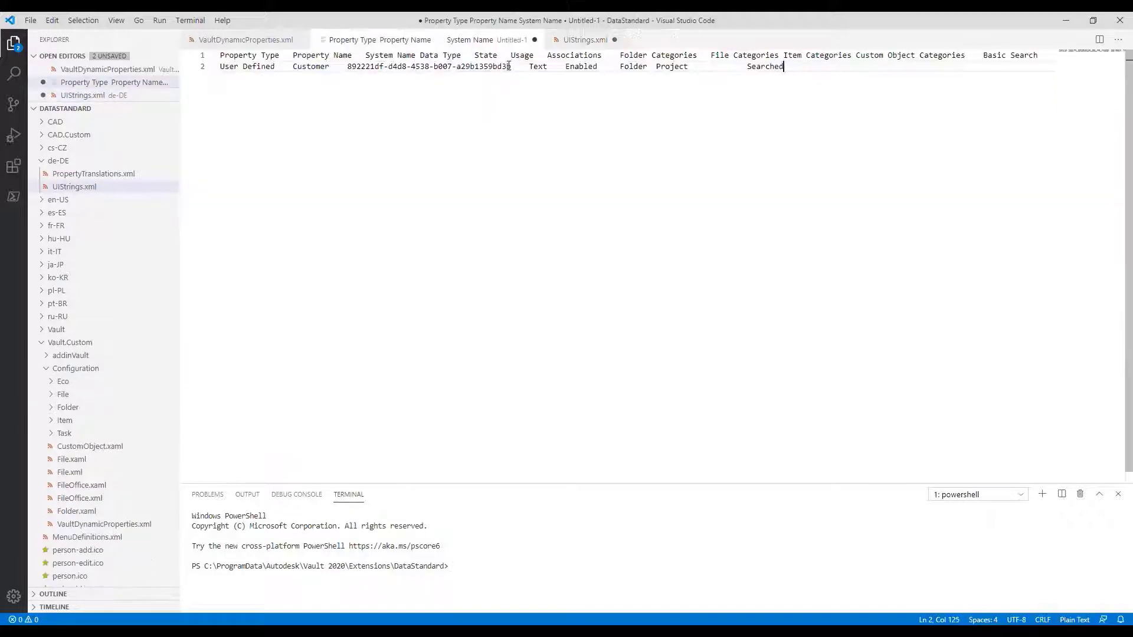
left_click_drag(508, 66, 348, 66)
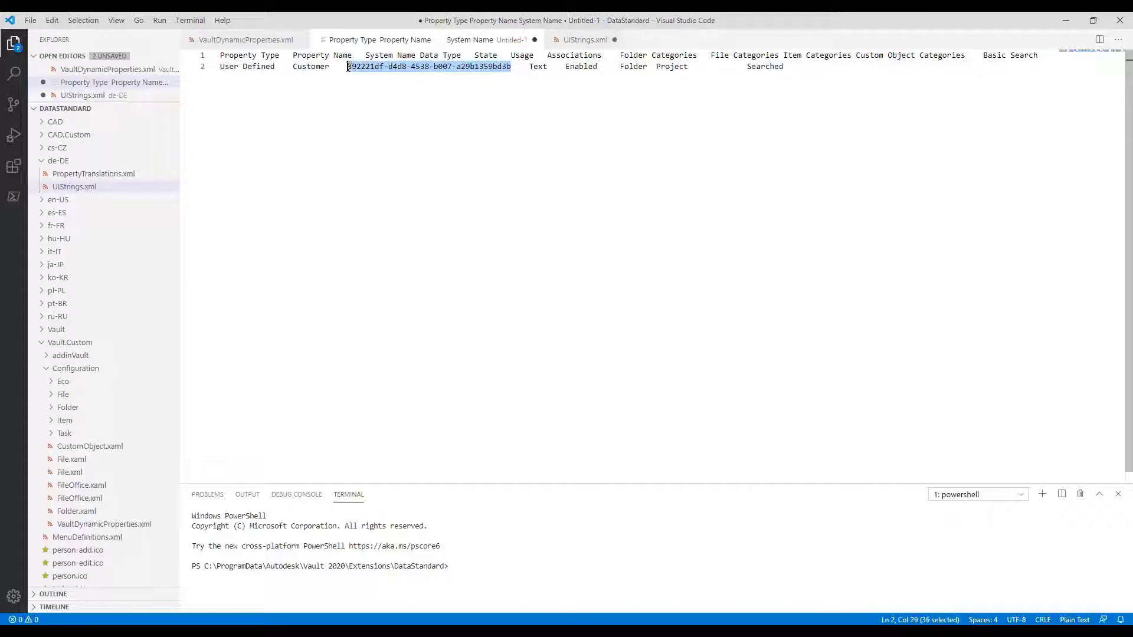
key("ctrl+c")
left_click(584, 39)
key("ctrl+v")
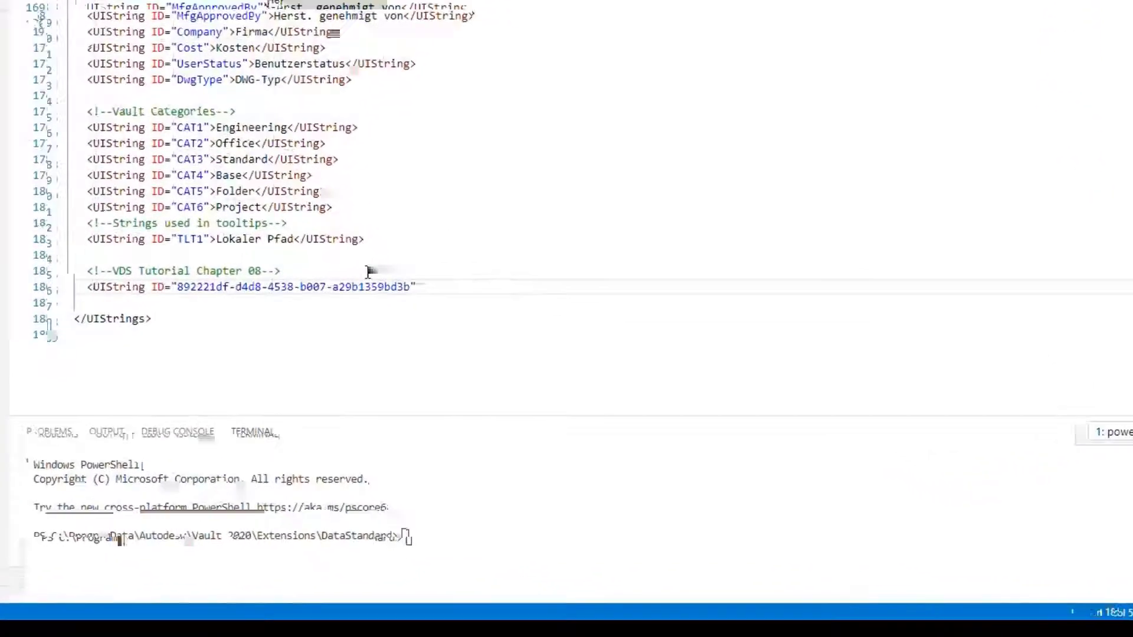
type(">Kun")
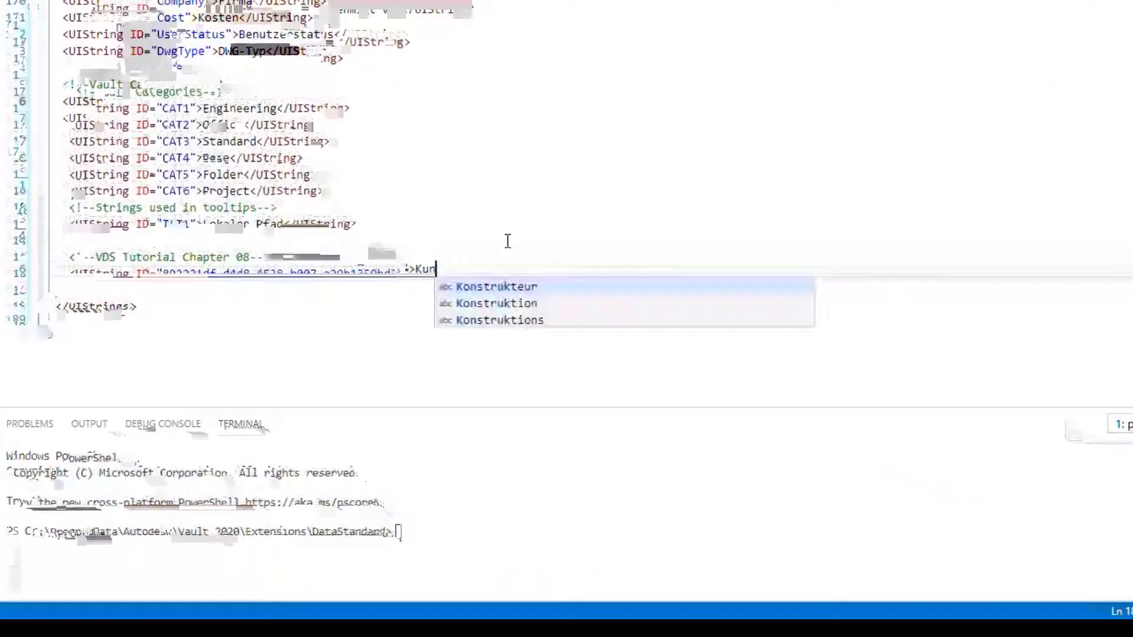
type("de</UIString>")
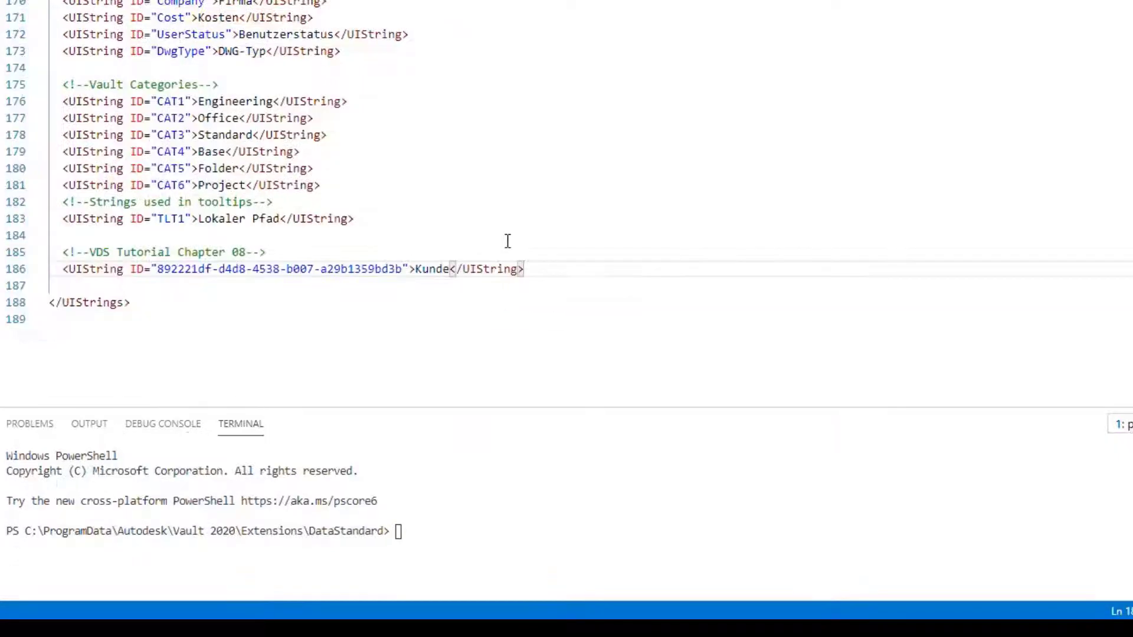
key("ctrl+s")
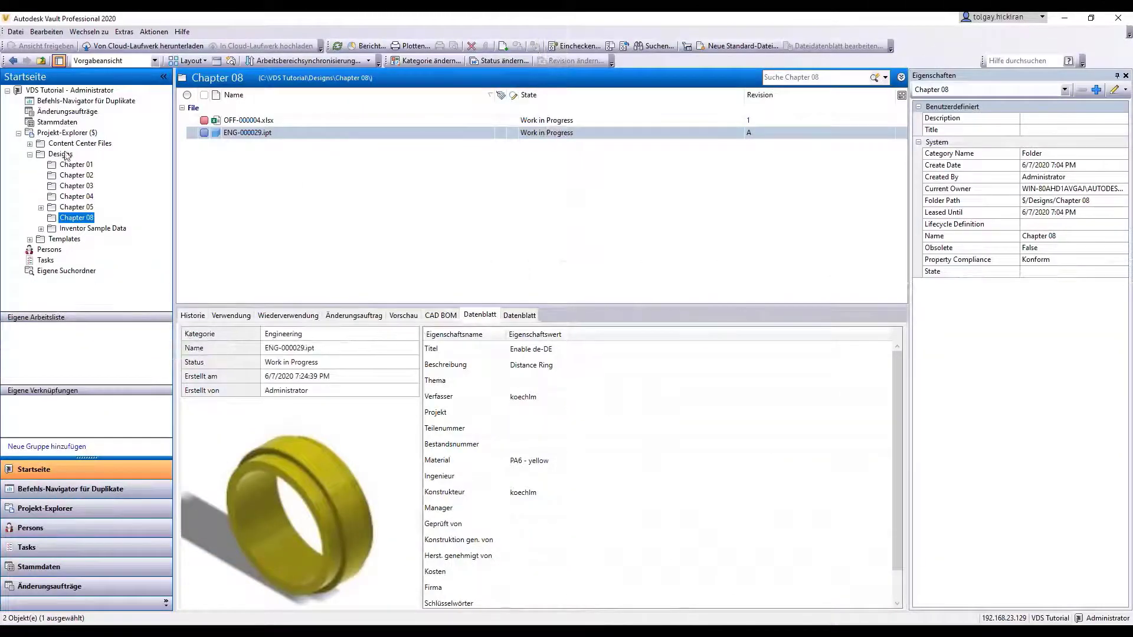
In Vault, check the property names of a new standard folder under Designs with category Project, and cancel the dialog
left_click(60, 155)
right_click(62, 157)
left_click(172, 186)
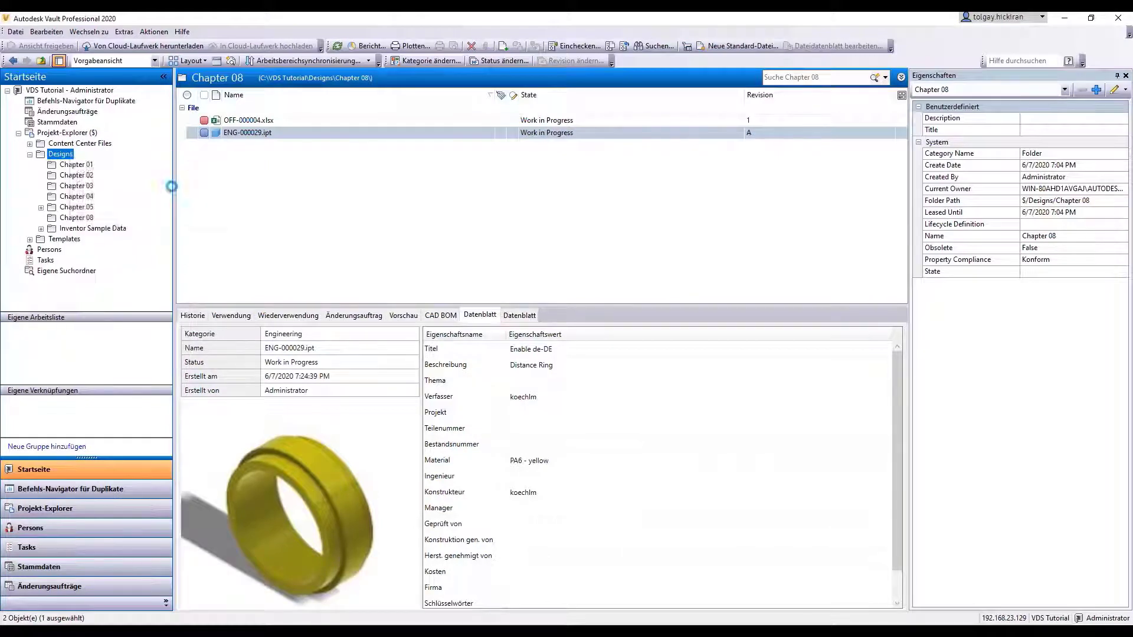
left_click(200, 106)
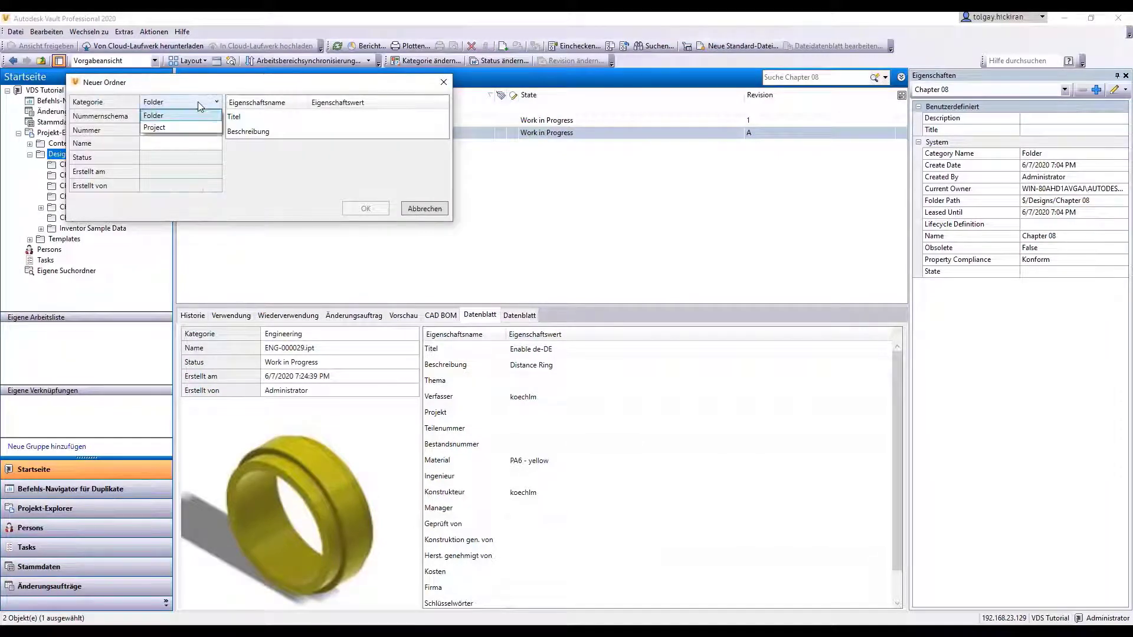
left_click(203, 127)
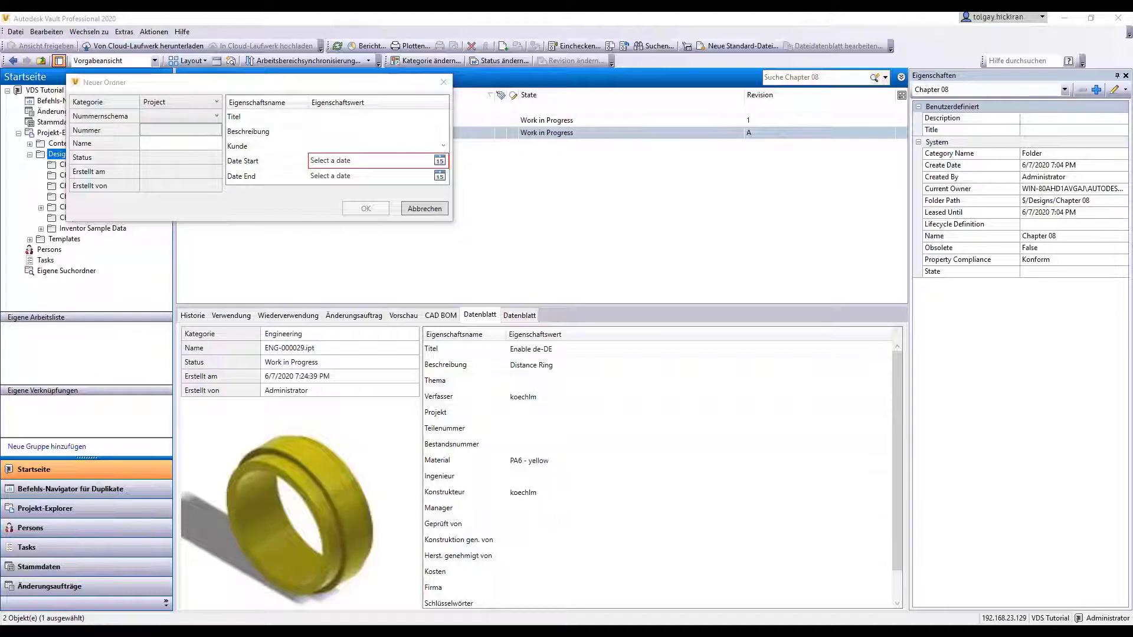
key("Escape")
Start a new standard folder under Chapter 08 with category Project and activate its Titel value
right_click(81, 217)
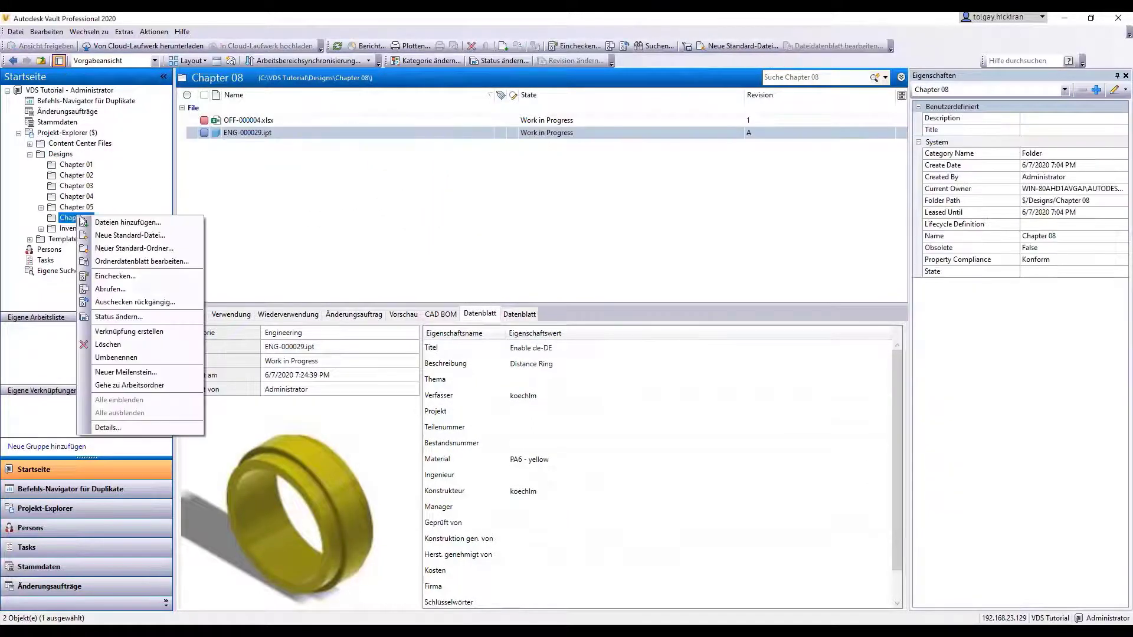
left_click(186, 250)
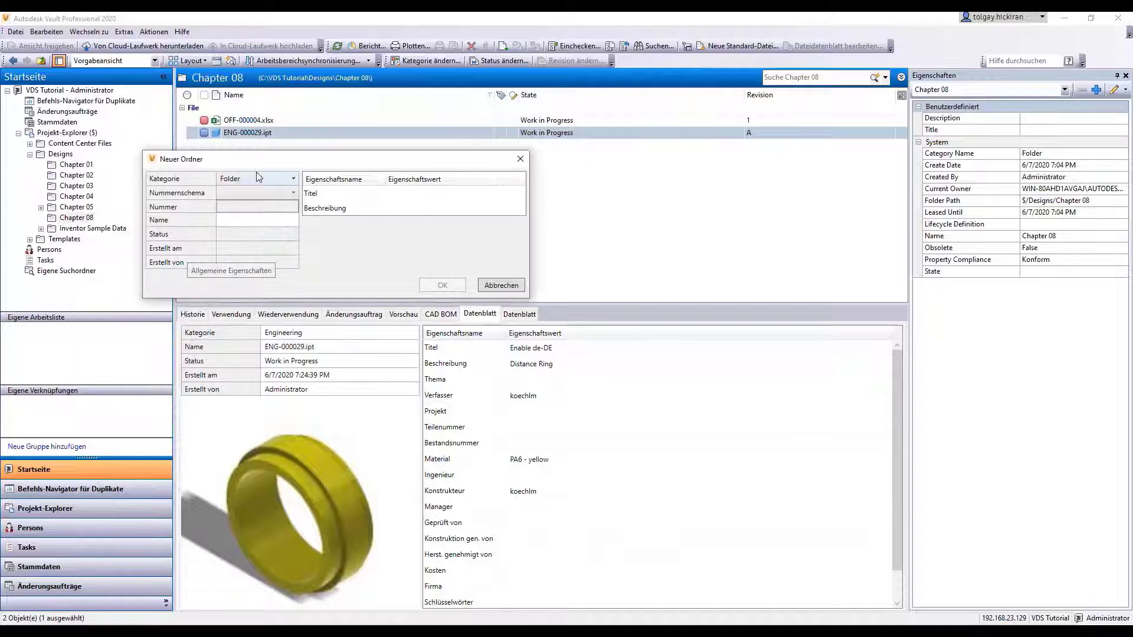
left_click(258, 177)
left_click(265, 203)
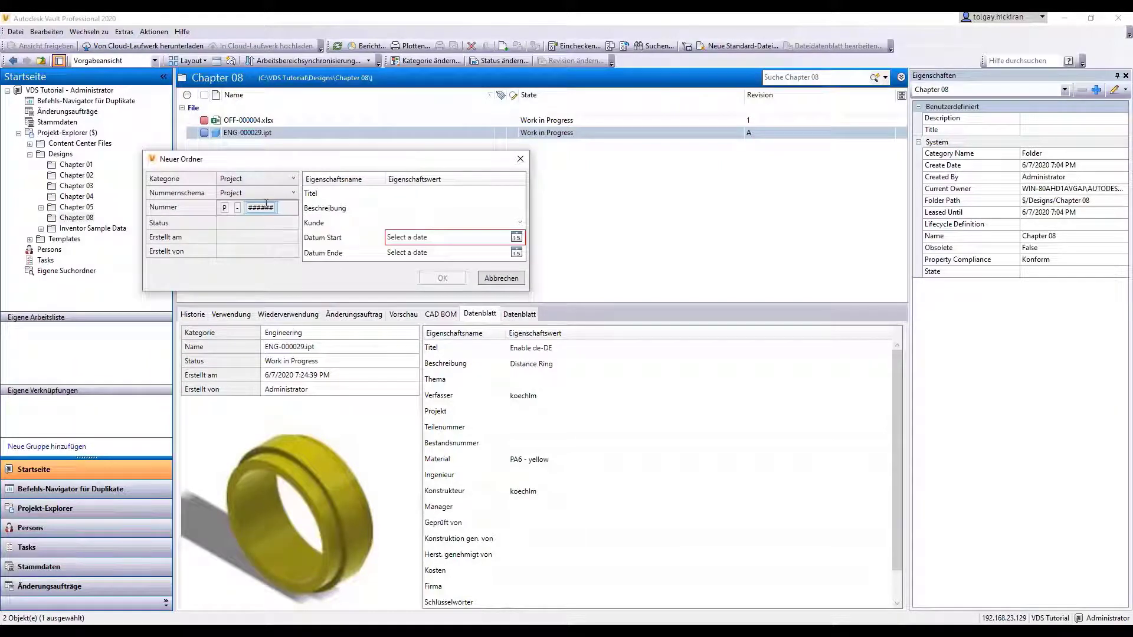
left_click(451, 196)
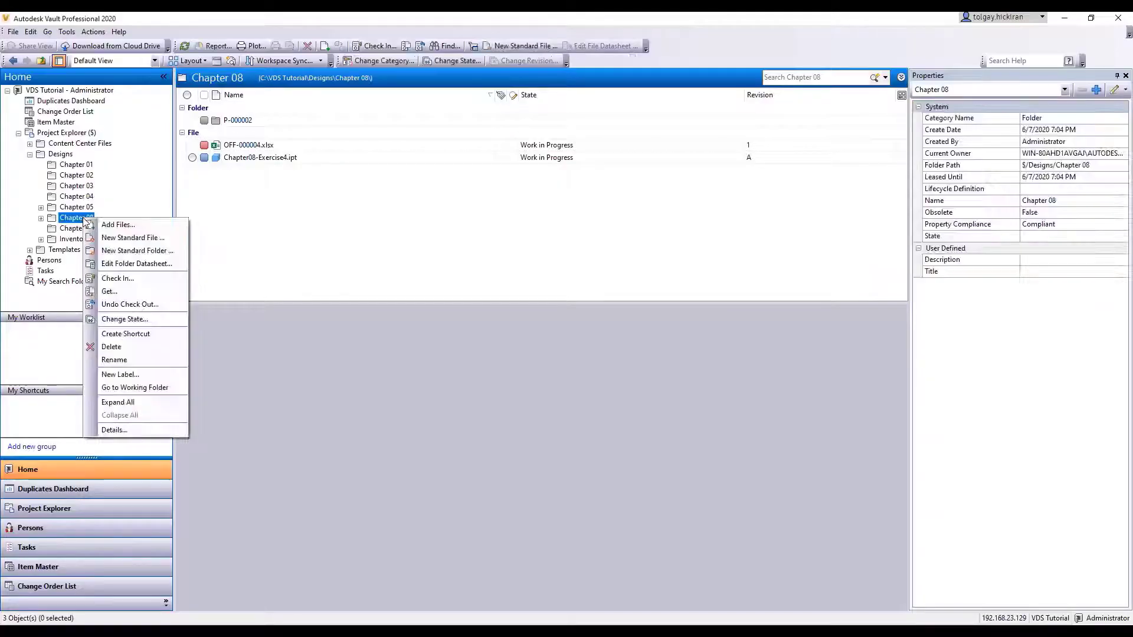
Create a new standard Engineering file in Chapter 08 with the title "de-DE Activated"
left_click(184, 239)
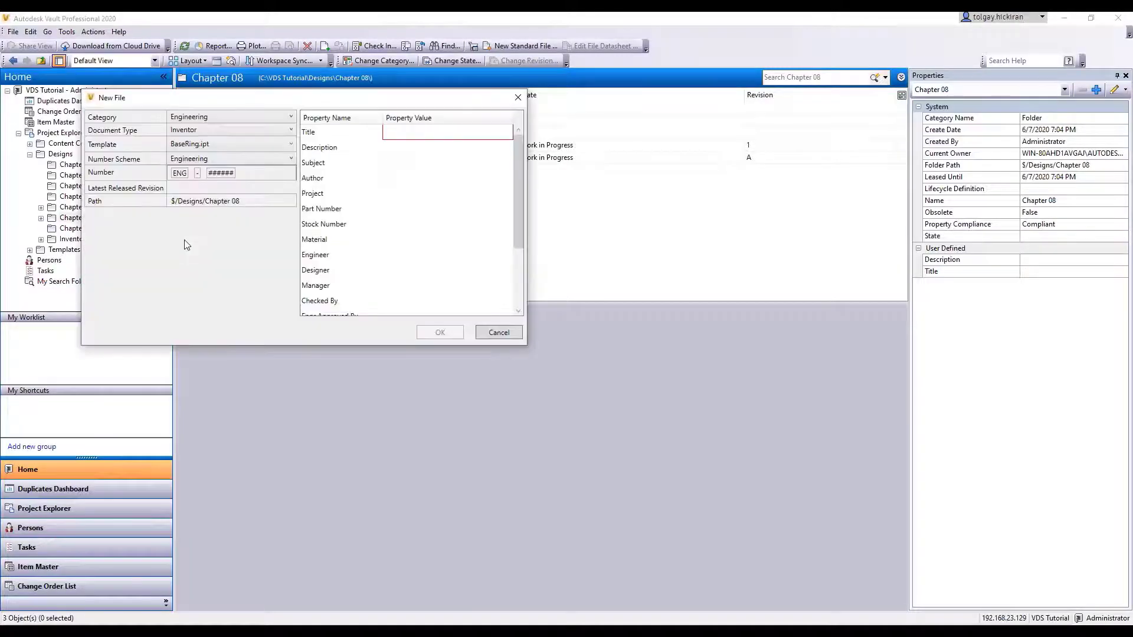
left_click(427, 135)
type("de-D")
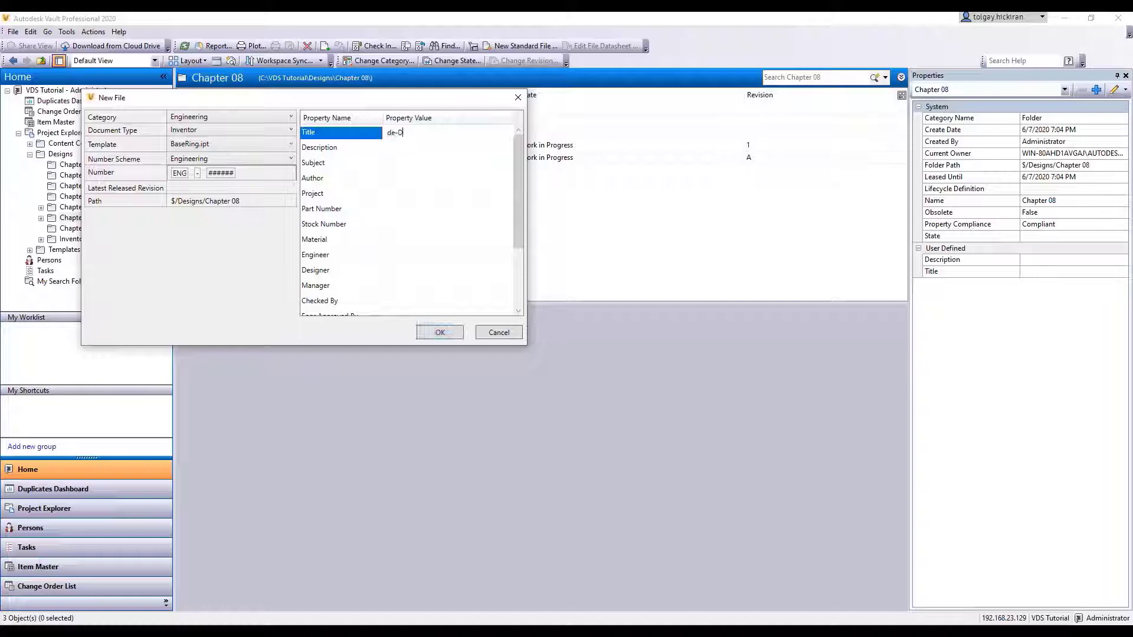
type("E Activated")
left_click(453, 335)
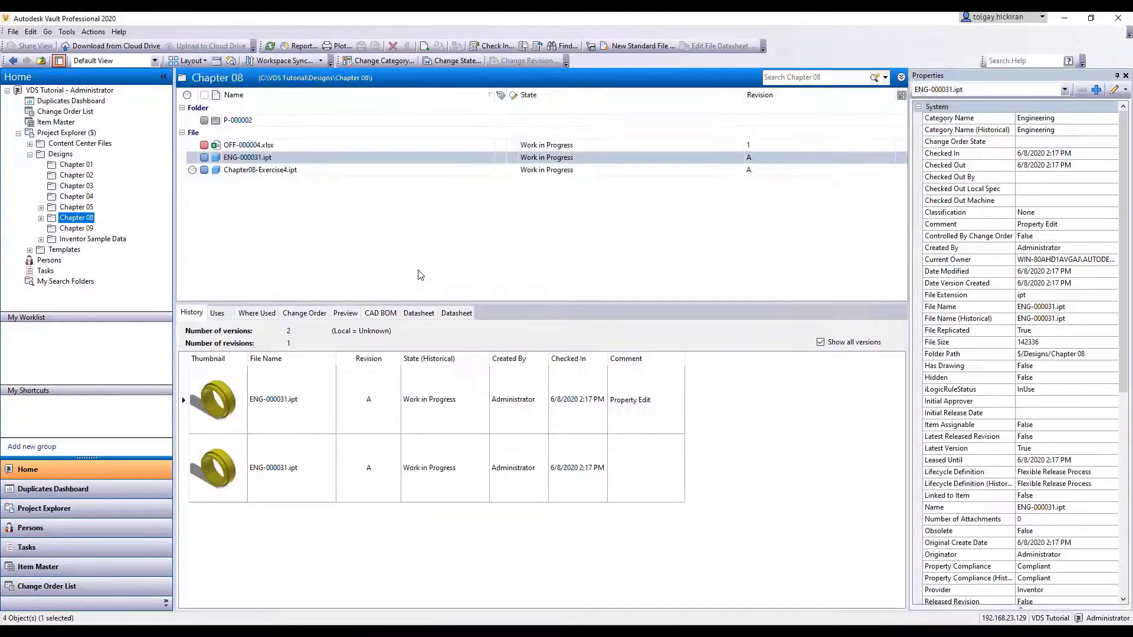
Open ENG-000031.ipt in Inventor and add a custom text iProperty named Source File without a value
double_click(317, 161)
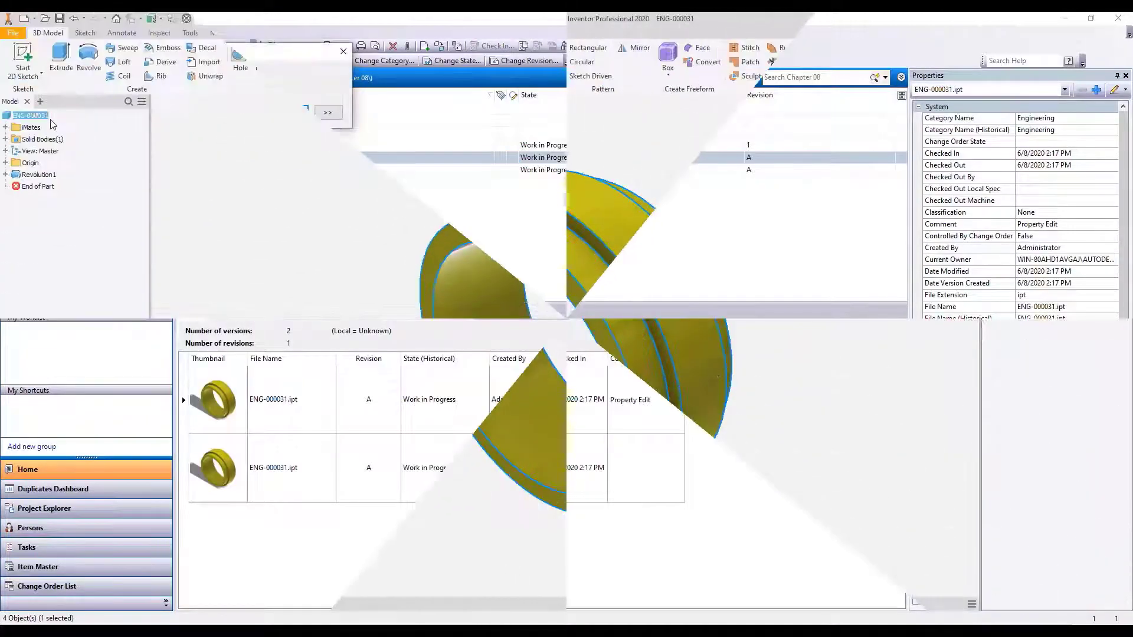
right_click(36, 117)
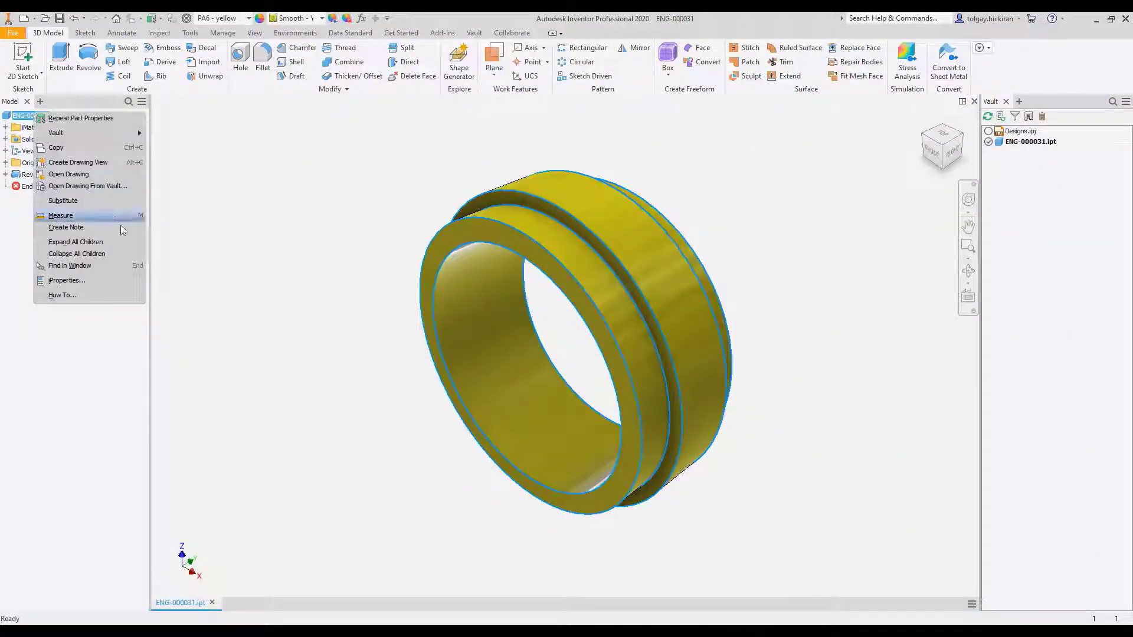
left_click(138, 281)
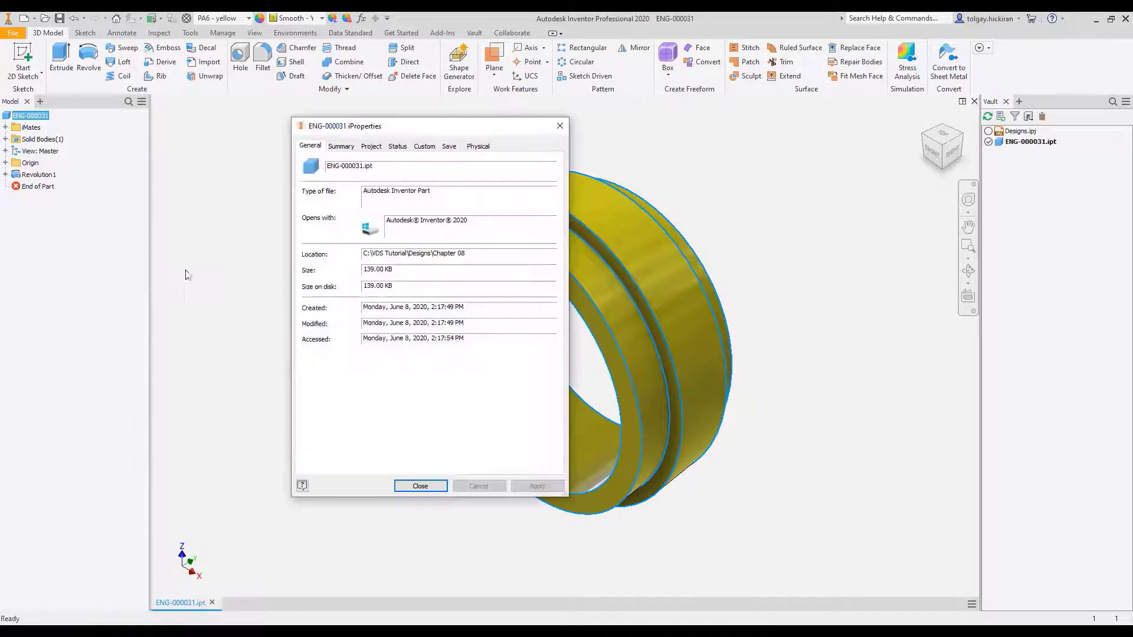
left_click(424, 146)
left_click(421, 170)
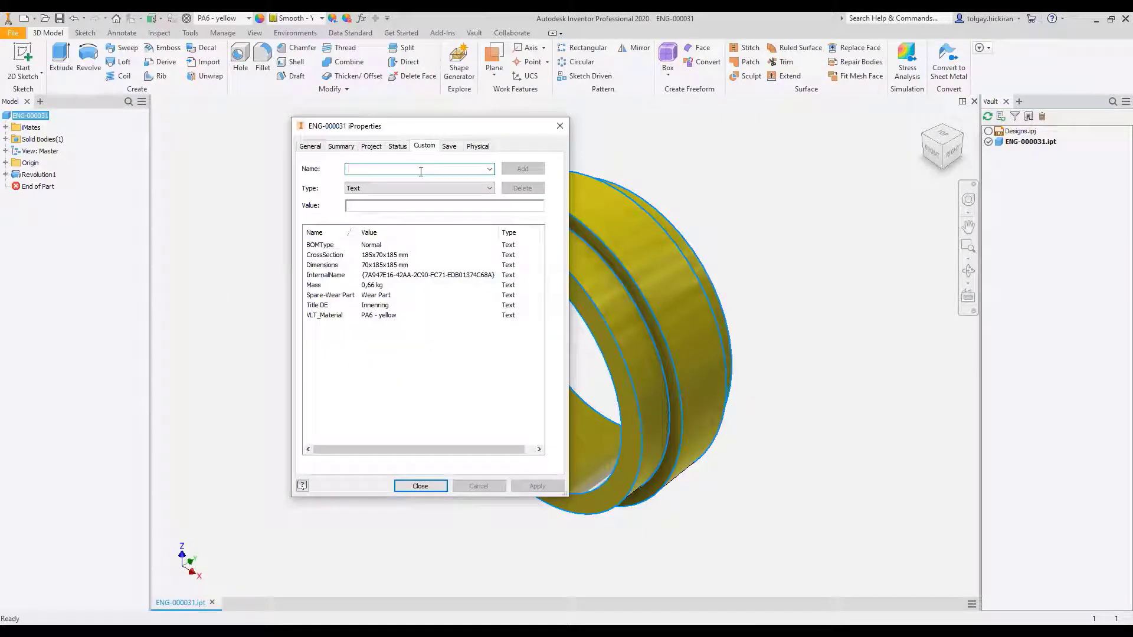
type("Source File")
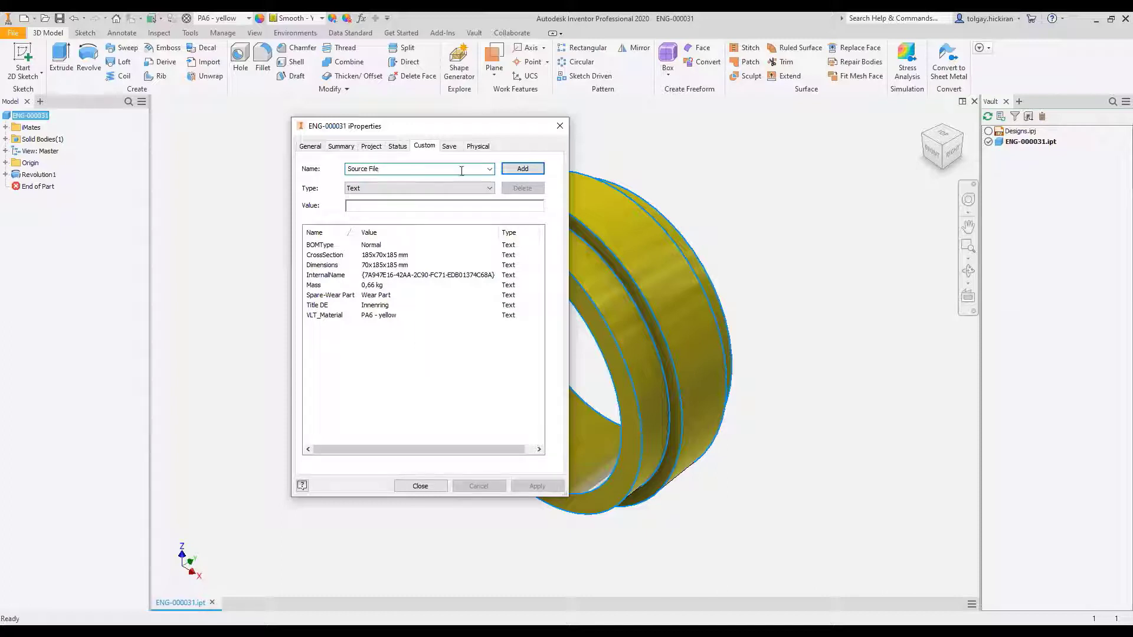
left_click(515, 170)
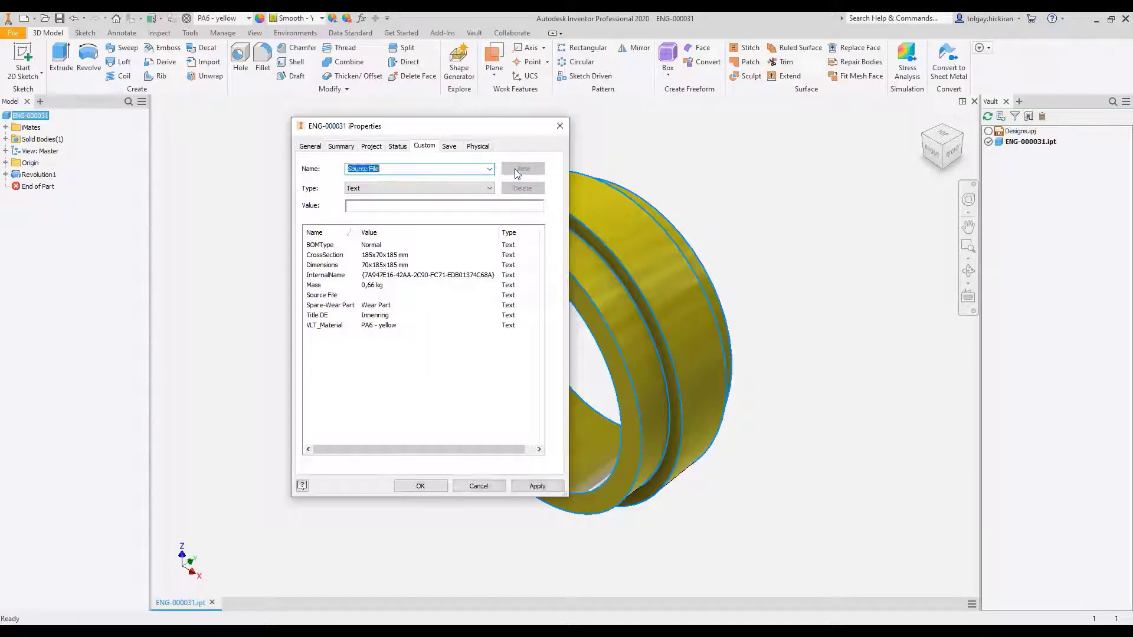
left_click(534, 486)
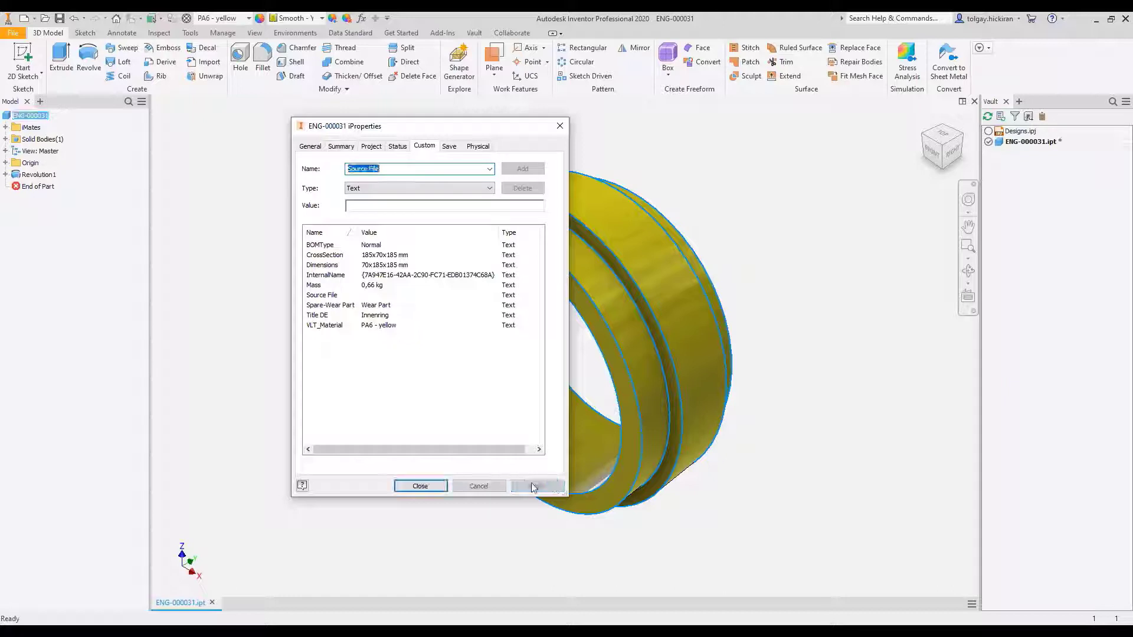
left_click(437, 486)
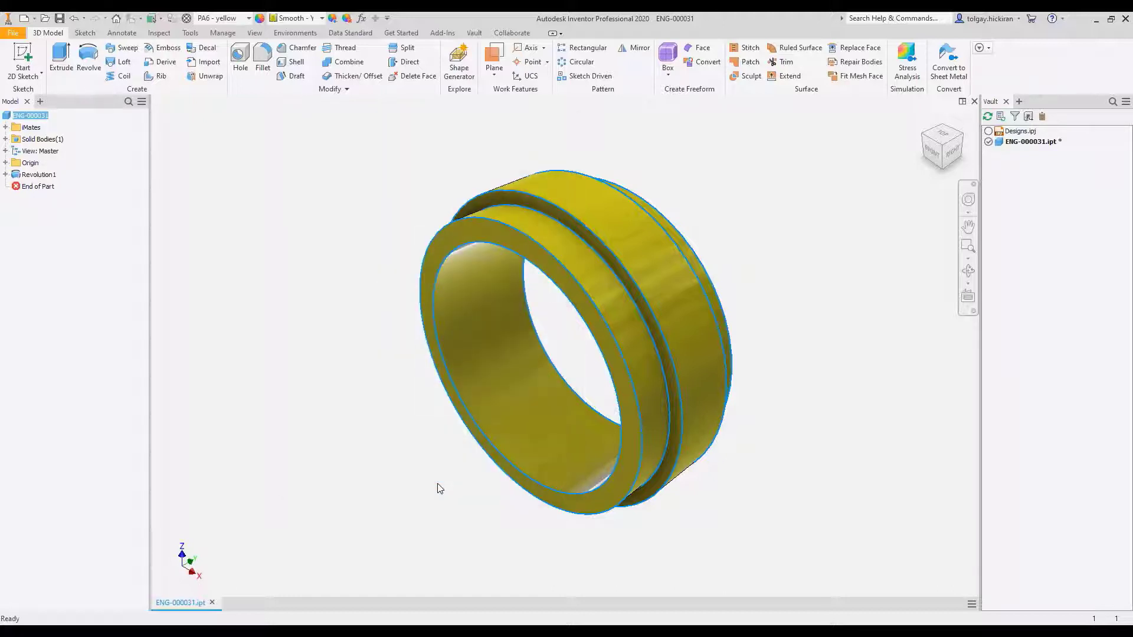
Start checking ENG-000031.ipt in to Vault and agree to save the part first
right_click(1035, 141)
left_click(1038, 212)
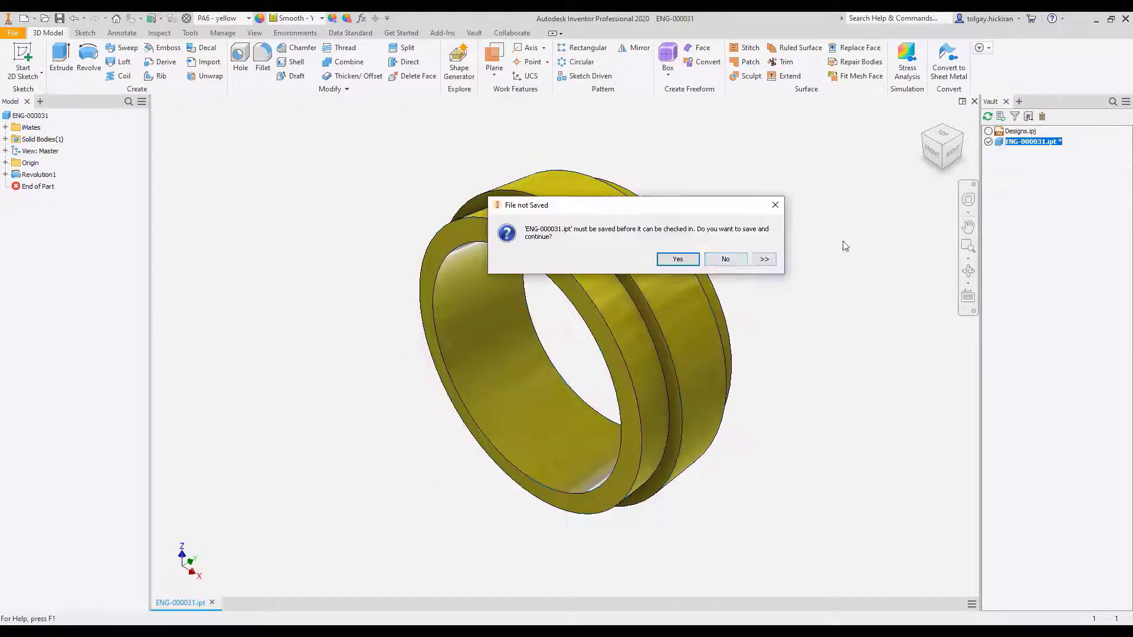
left_click(682, 257)
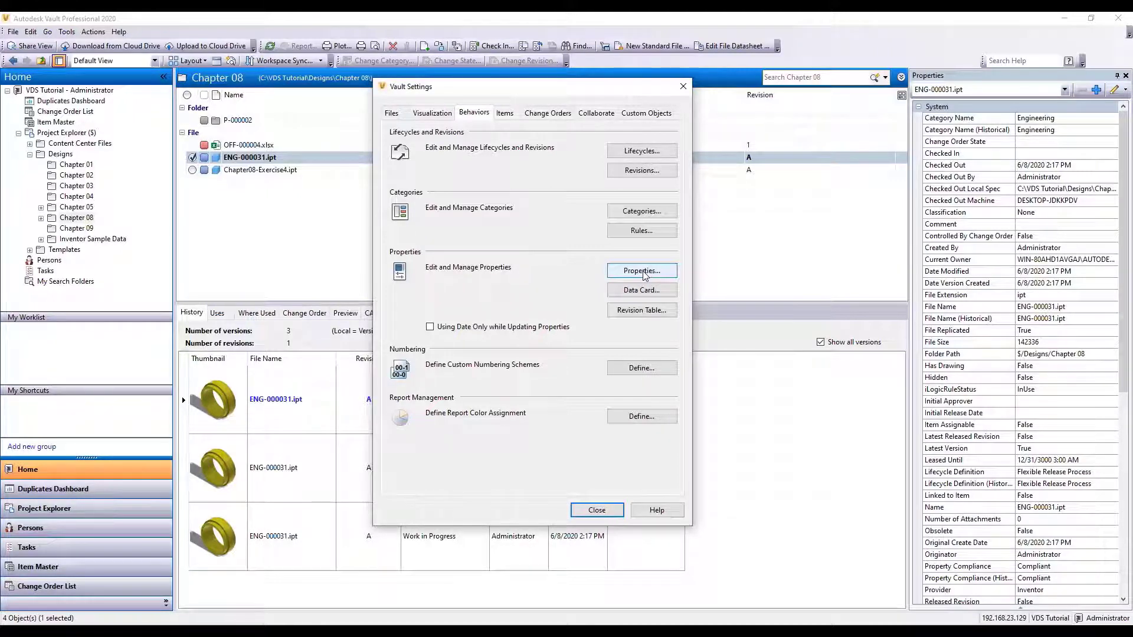
In the Vault property definitions, create a new text property named Source File and associate it with File
left_click(642, 271)
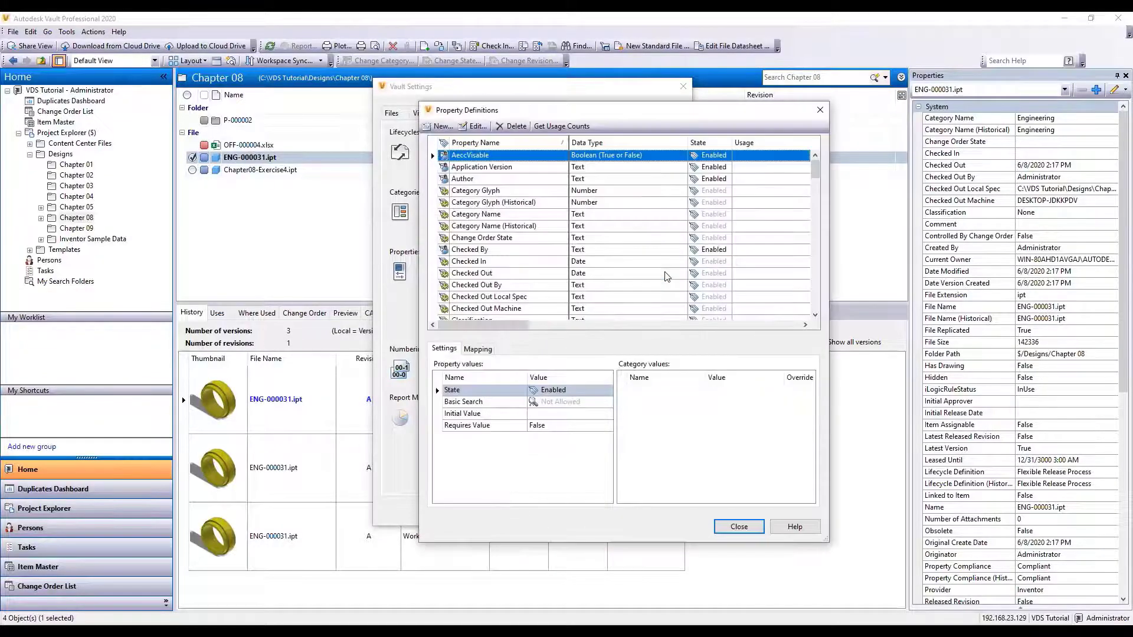
left_click(444, 126)
type("Source File")
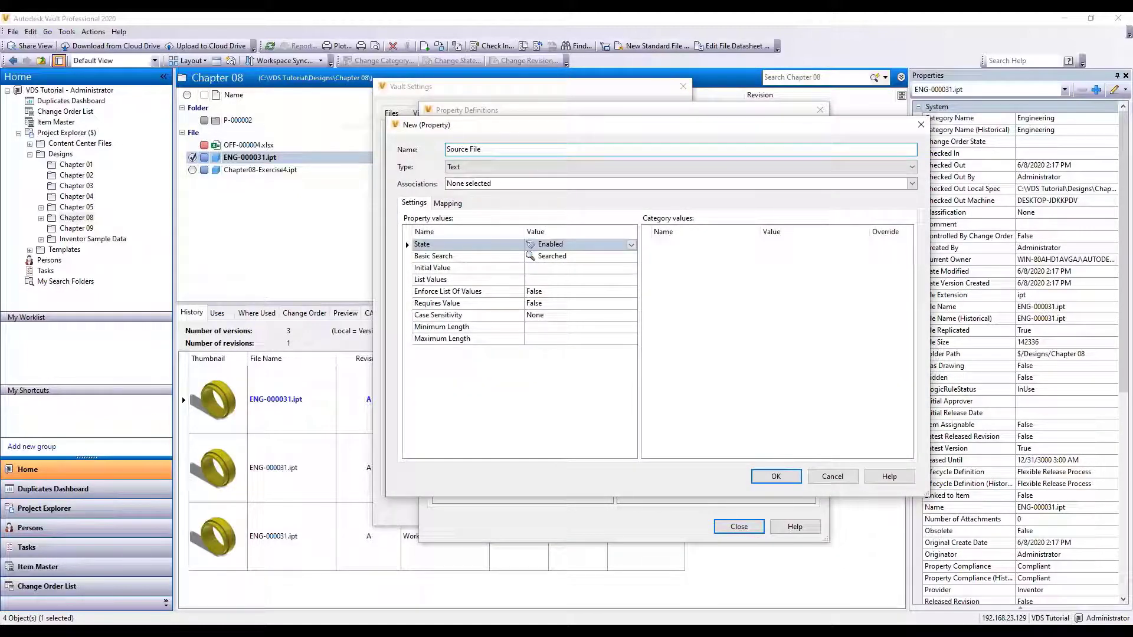
left_click(671, 187)
left_click(467, 304)
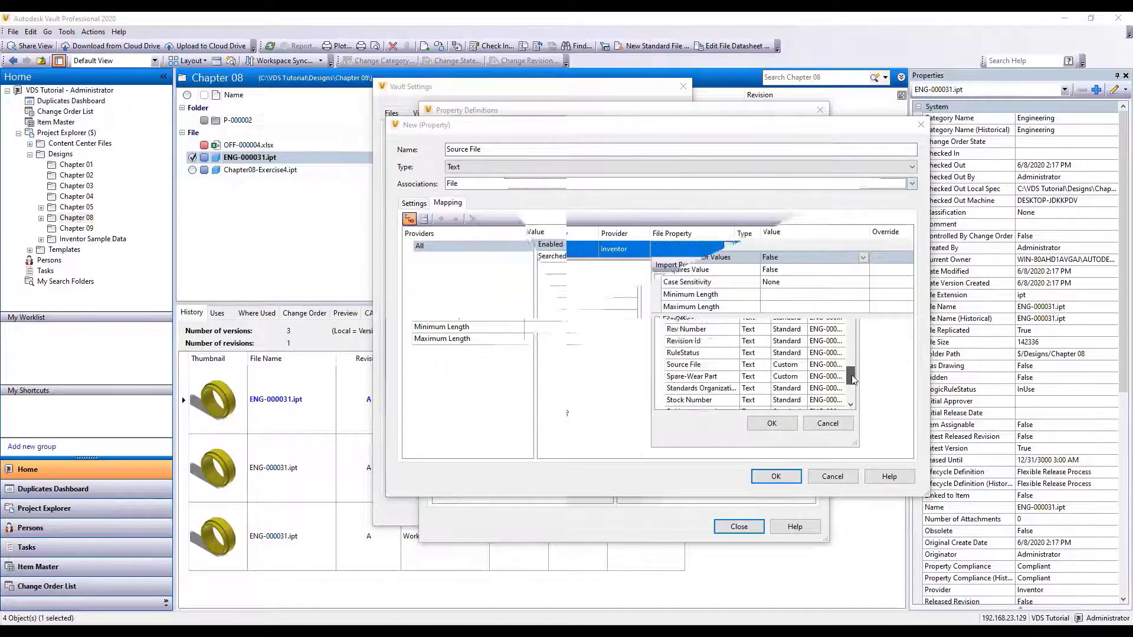
Map the new property to Inventor's custom Source File property, set Create to Yes and confirm the definition
left_click(727, 319)
left_click(757, 423)
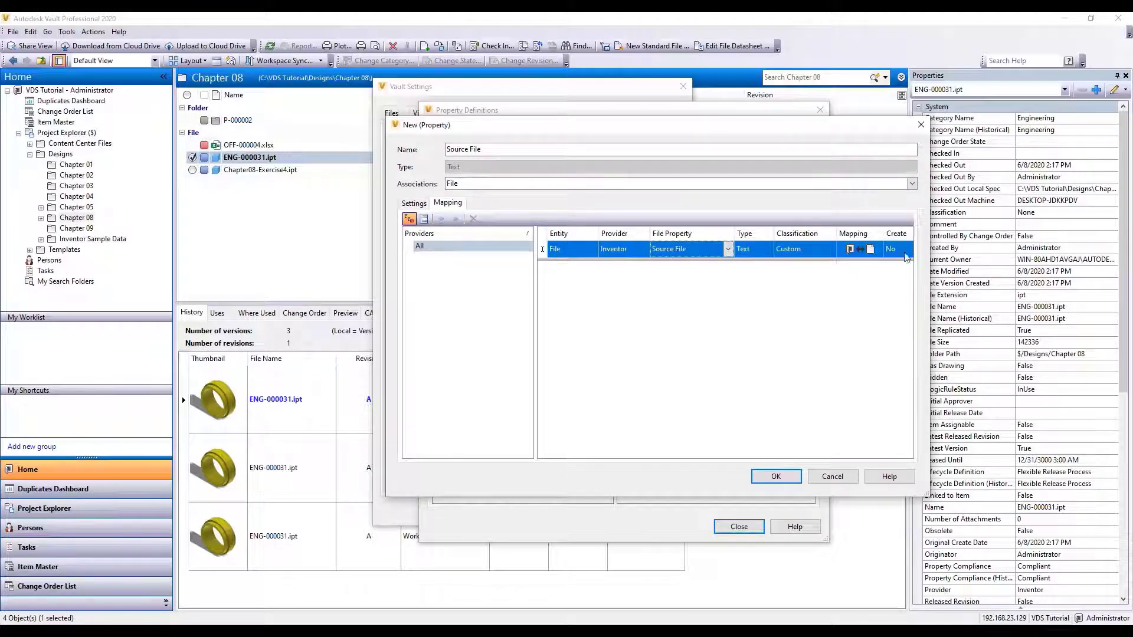
left_click(894, 248)
left_click(907, 248)
left_click(903, 263)
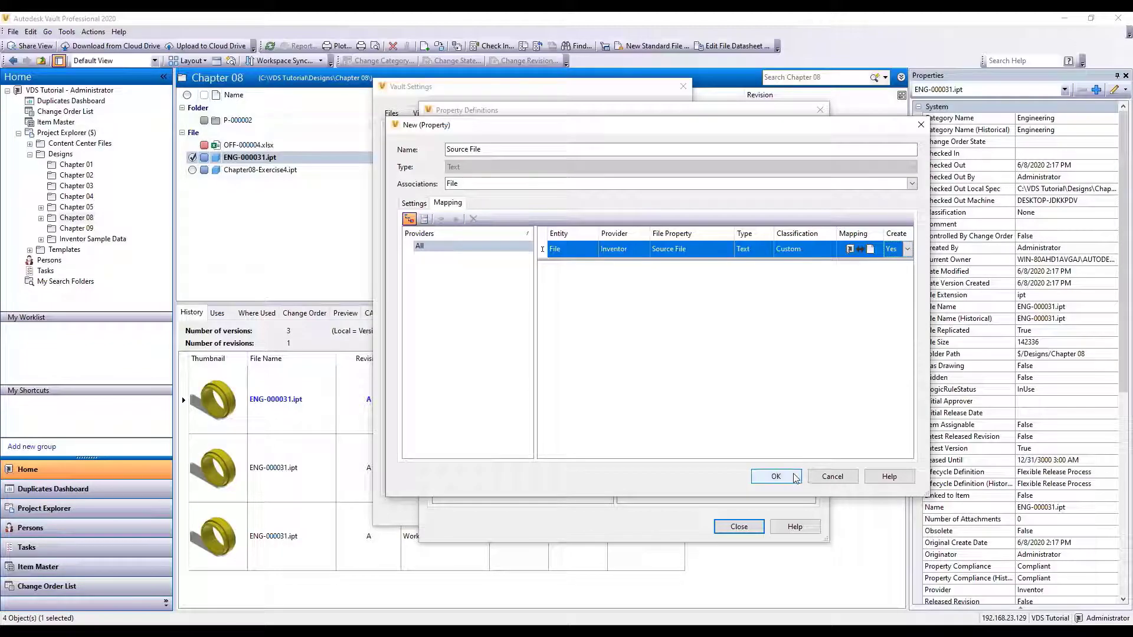
left_click(775, 476)
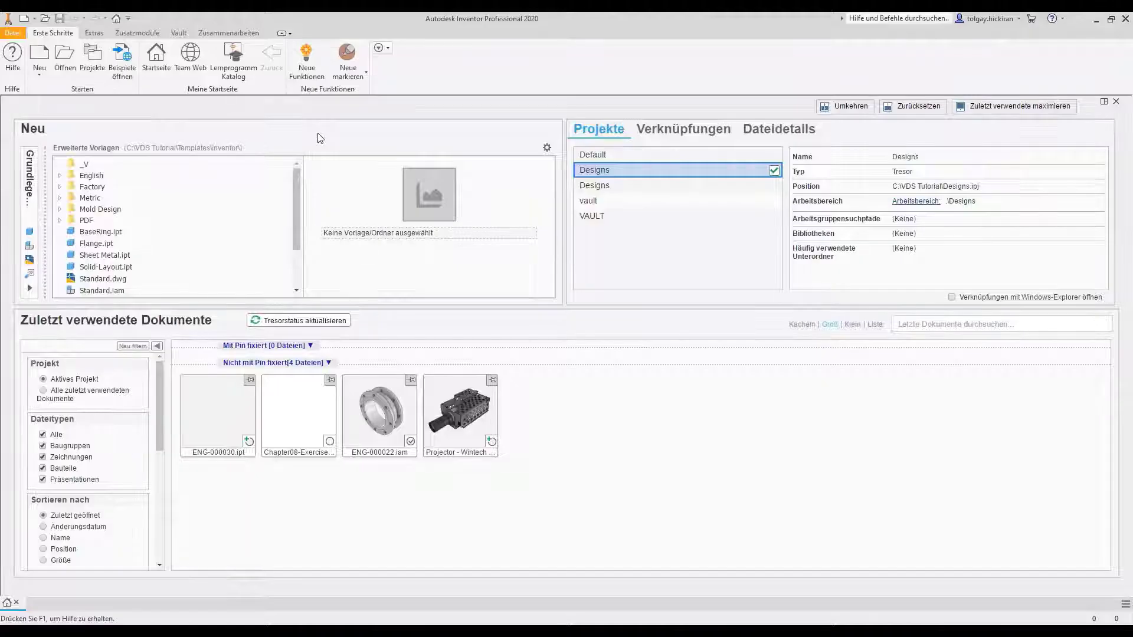
Open ENG-000031.ipt from Vault in the German Inventor and check the Source File property in its Data Standard datasheet
left_click(178, 33)
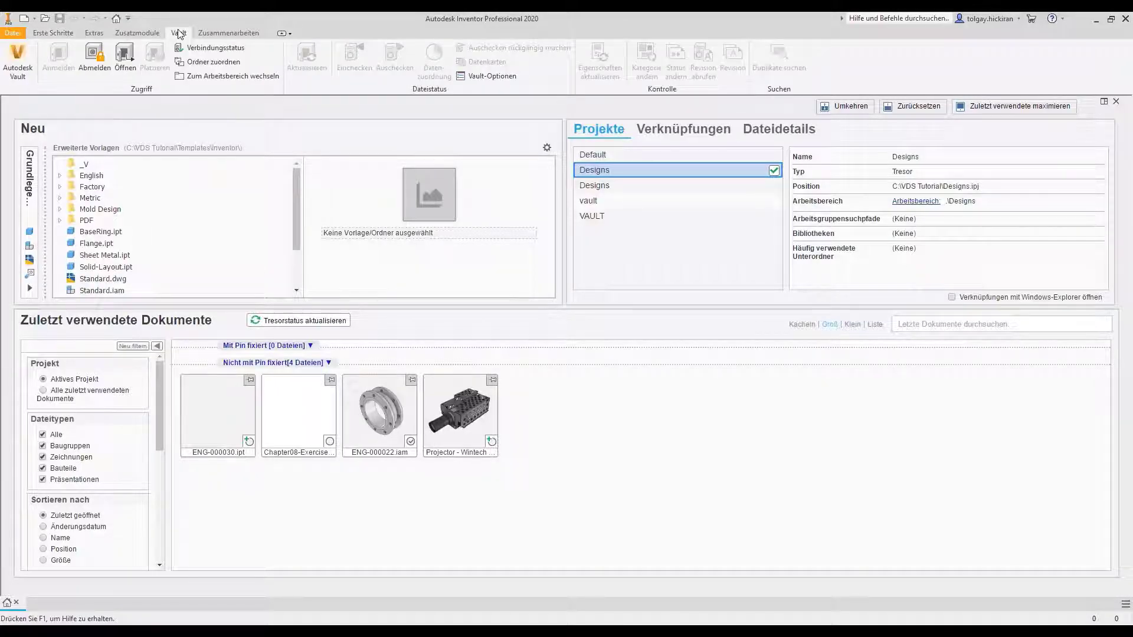
left_click(125, 65)
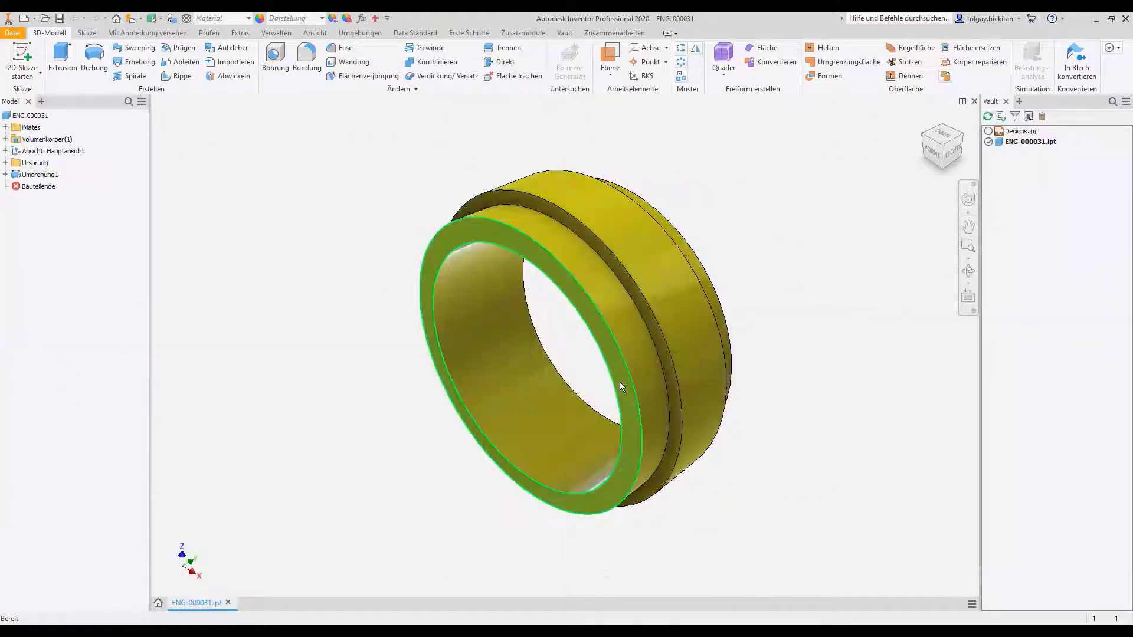
left_click(420, 33)
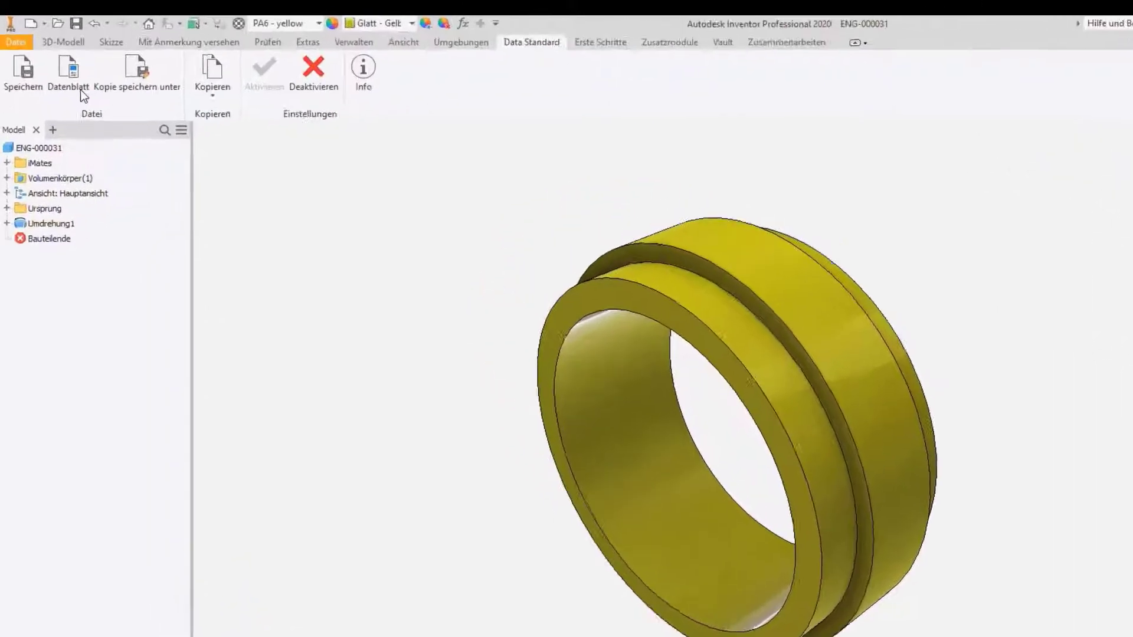
left_click(83, 89)
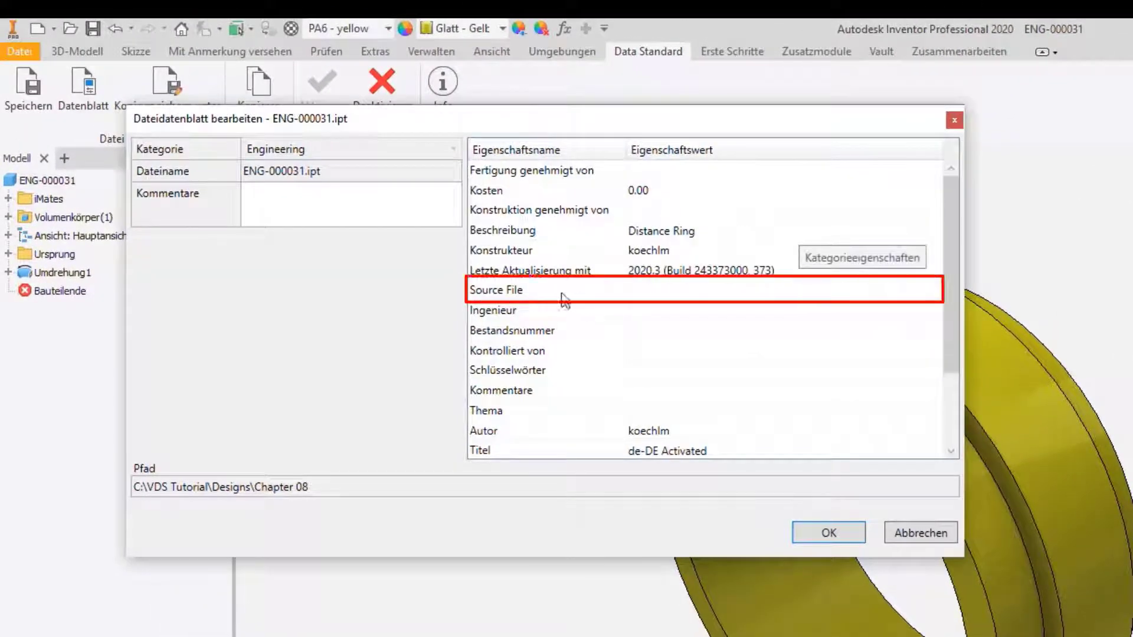
left_click(675, 291)
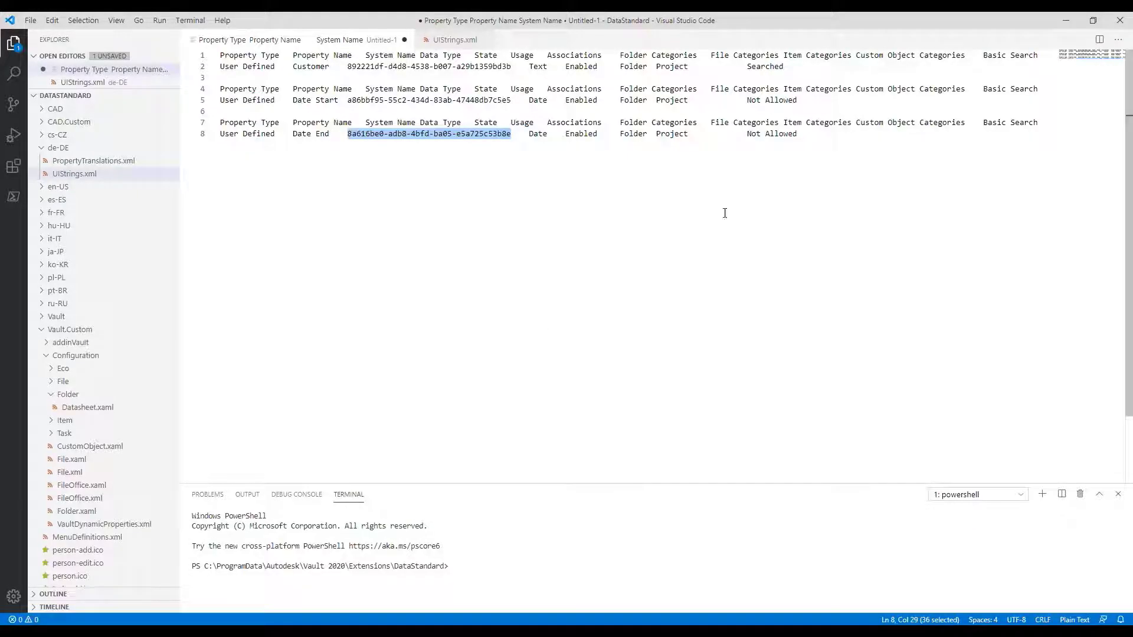
Switch to Visual Studio Code and add the Source File property definition, including its system name, below the Date End entry in the notes
left_click(808, 139)
key("Return")
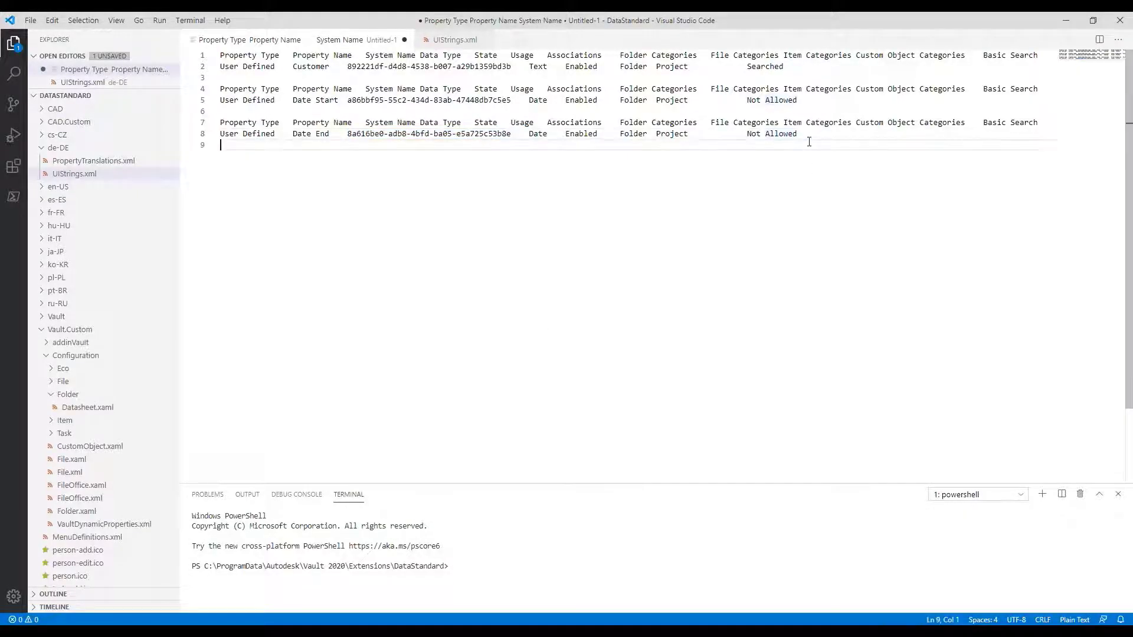
key("Return")
type("Property Type\tProperty Name\tSystem Name\tData Type\tState\tUsage\tAssociations\tFolder Categories\tFile Categories\tItem Categories\tCustom Object Categories\tBasic Search User Defined\tSource File\td8a85ce8-5585-42a1-843e-e0c0b24dc083\tText\tEnabled\t\tFile\t\tEngineering, Office\t\t\tSearched")
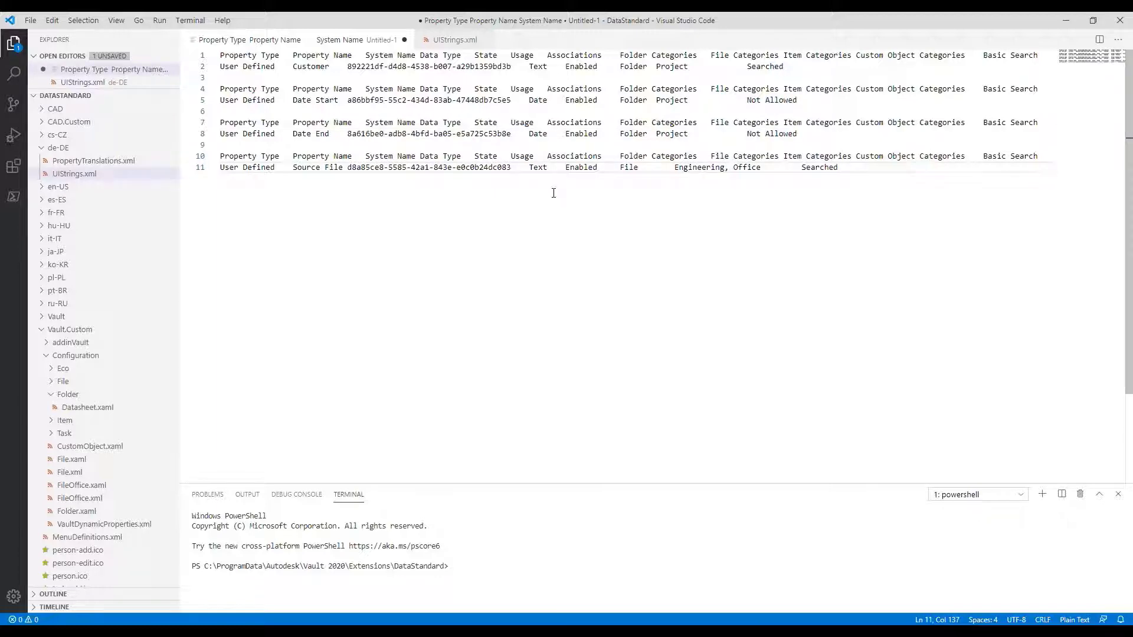
Open the en-US UIStrings.xml side by side with the de-DE UIStrings.xml
left_click(454, 40)
left_click(58, 187)
right_click(121, 213)
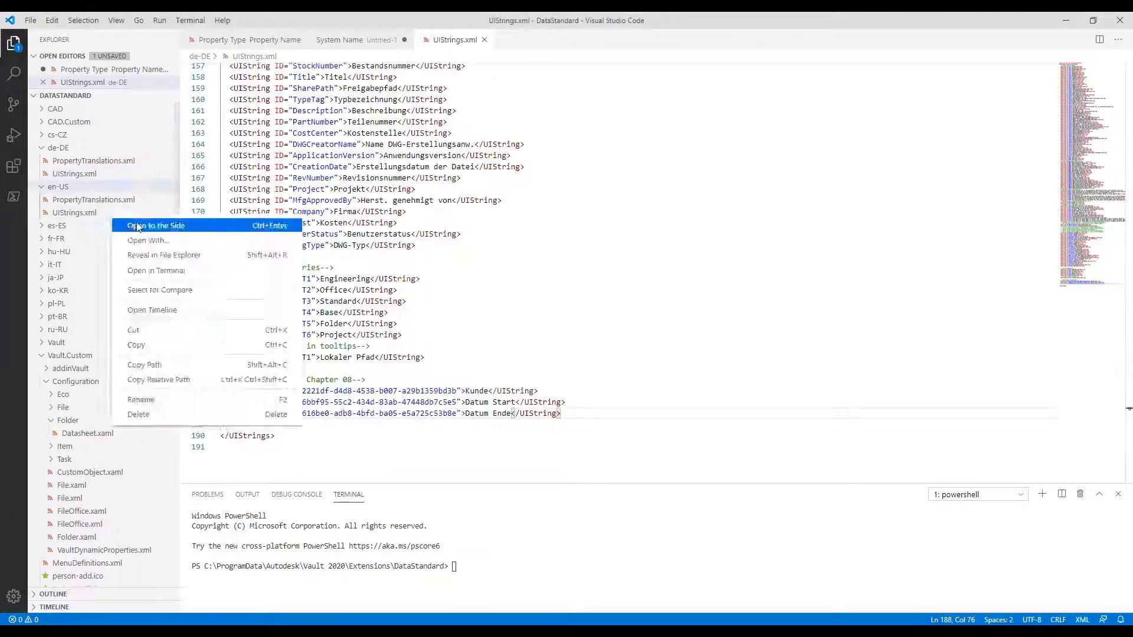
left_click(148, 224)
scroll(1112, 120, "down", 20)
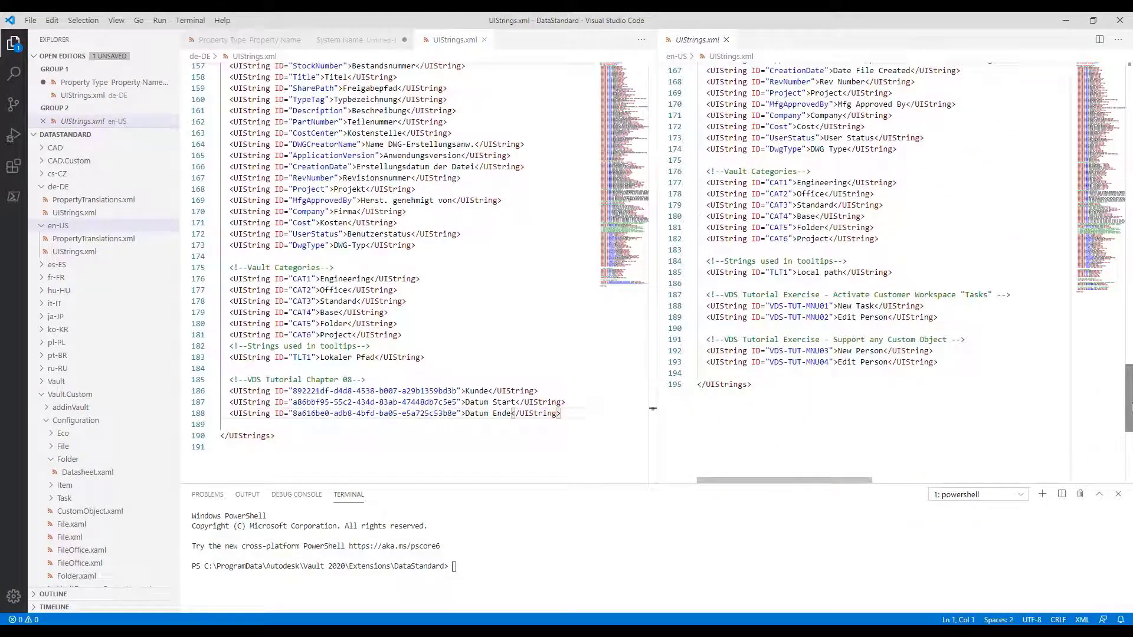
Add the comment "VDS Tutorial Chapter 08" below the last UIString entry of the en-US UIStrings.xml
left_click(989, 364)
type("<!--VDS")
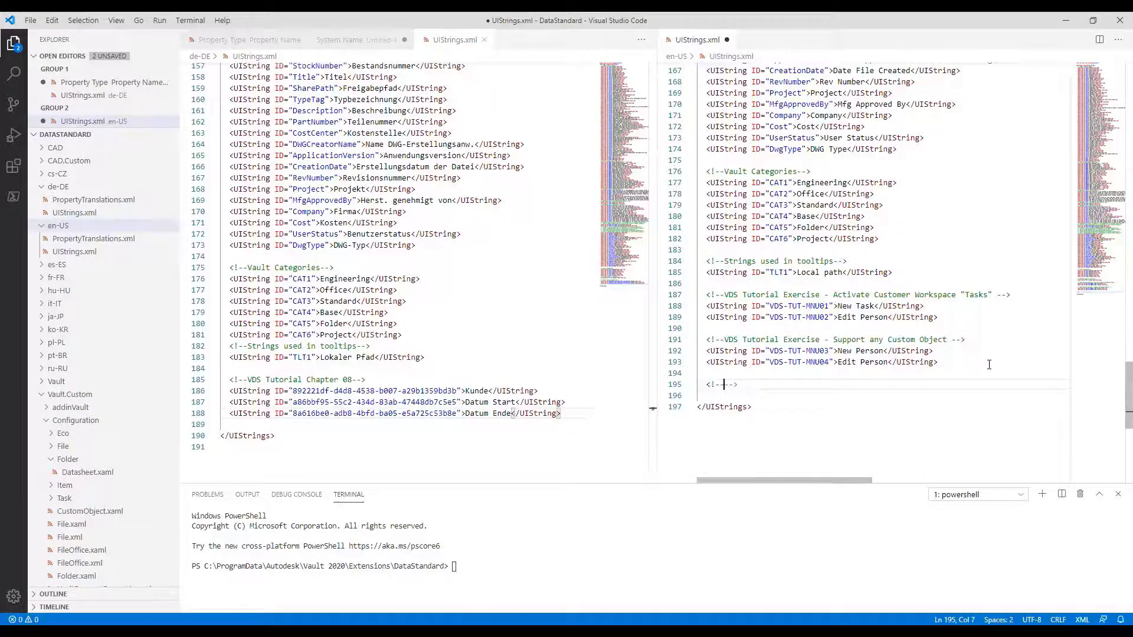
type(" Tutorial Chapter 08")
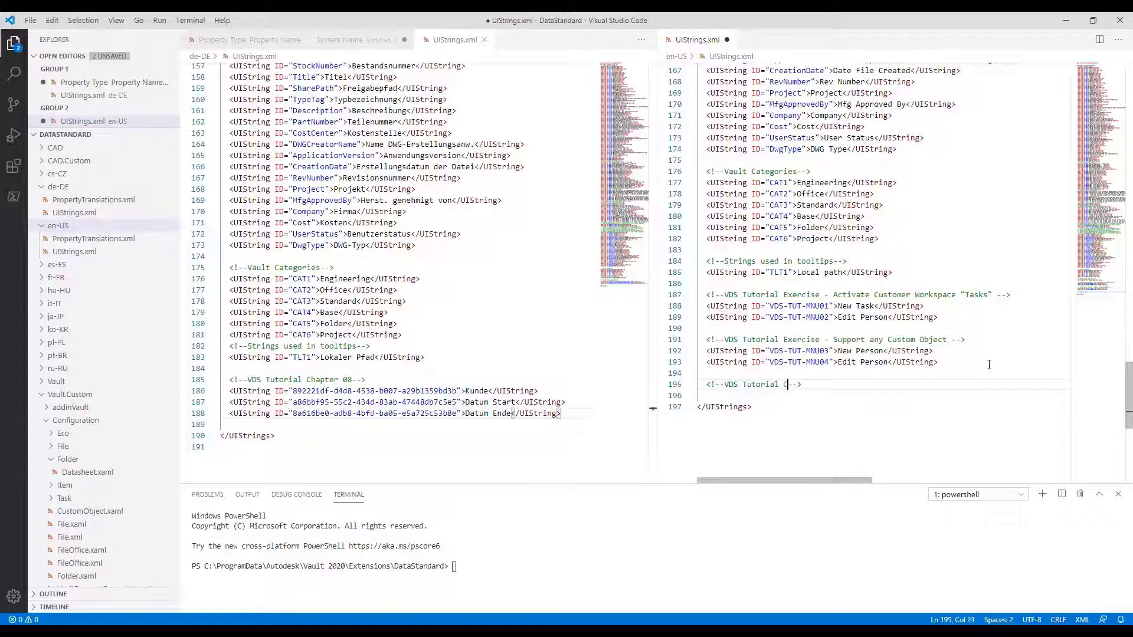
key("Right")
key("Right")
key("End")
key("Return")
Add a UIString with the ID "Source File" and the text "Source File (Copy of)" below the en-US Chapter 08 comment
type("<UI")
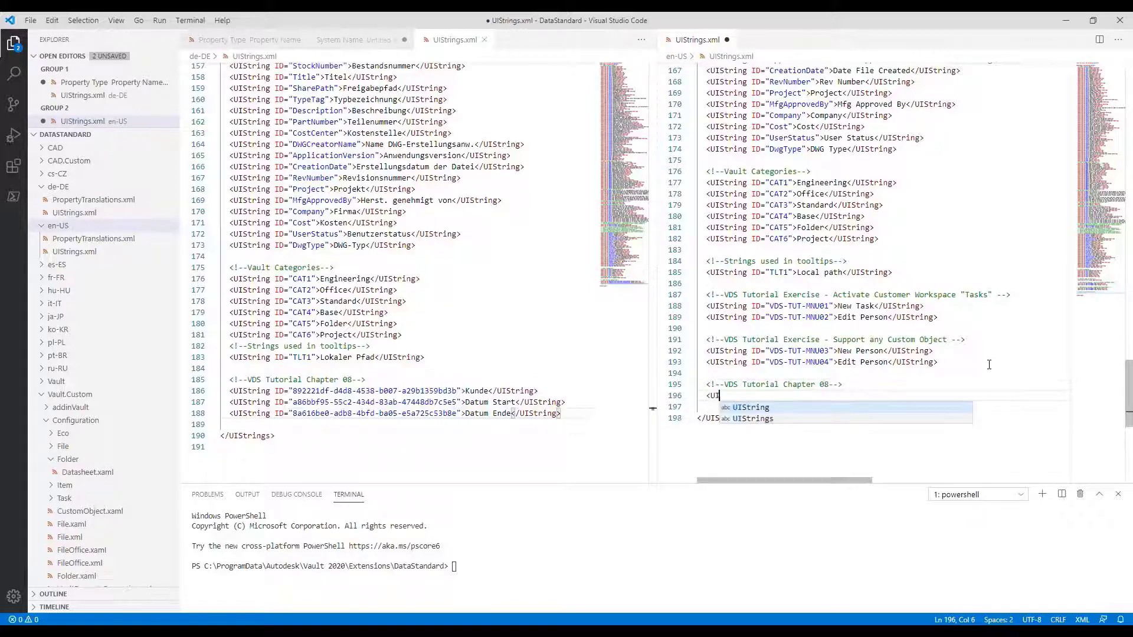
type("String ID=\"Source File\">")
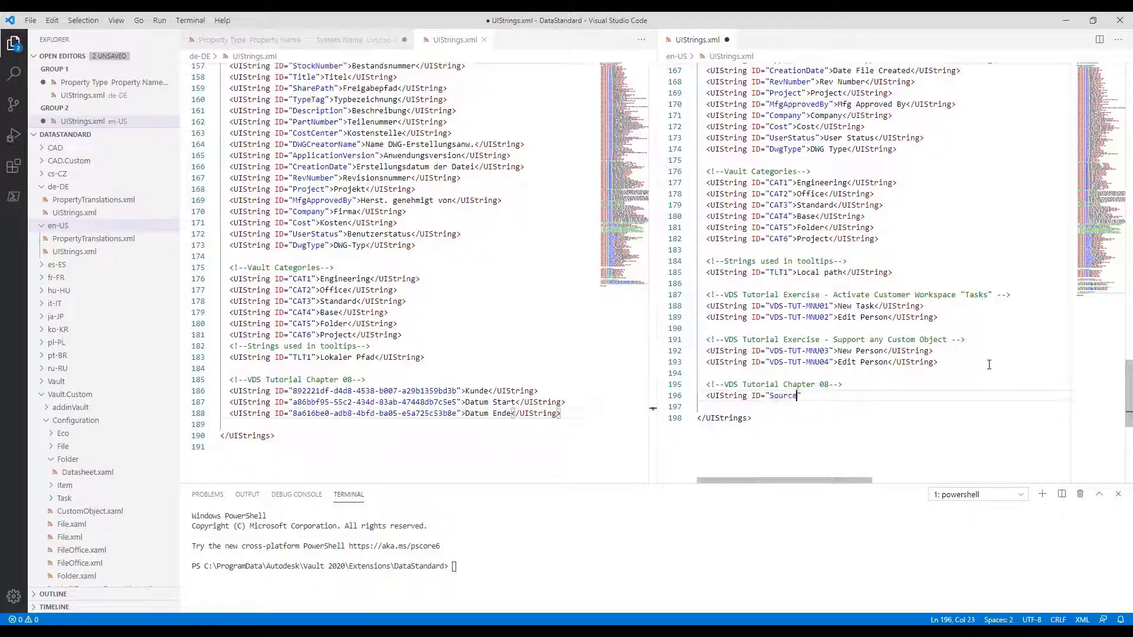
type("Source File (Copy of)<")
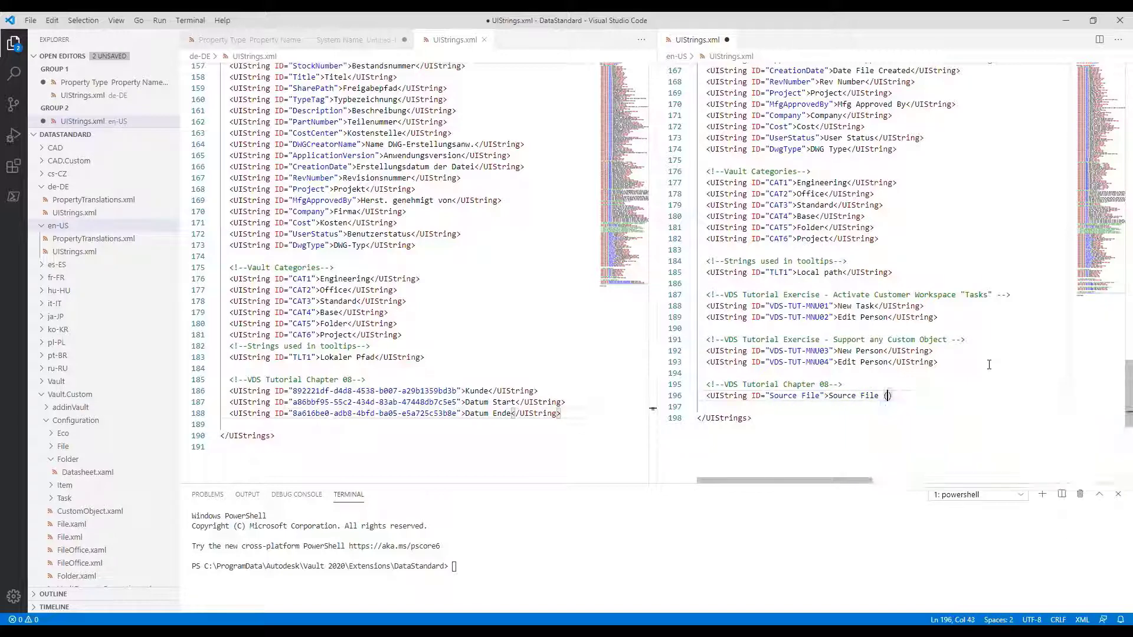
type("/UIString>")
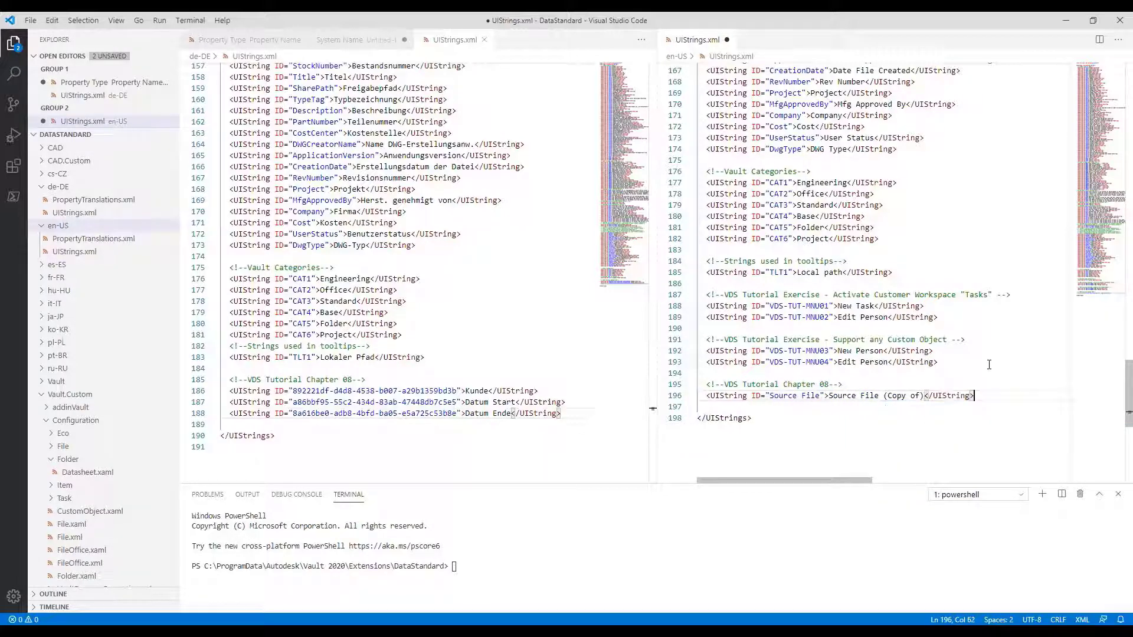
Add a UIString with the ID "Source File" and the text "Quelldatei (Kopie von)" to the de-DE UIStrings.xml, and save both language files
left_click(591, 414)
key("Return")
type("<UI")
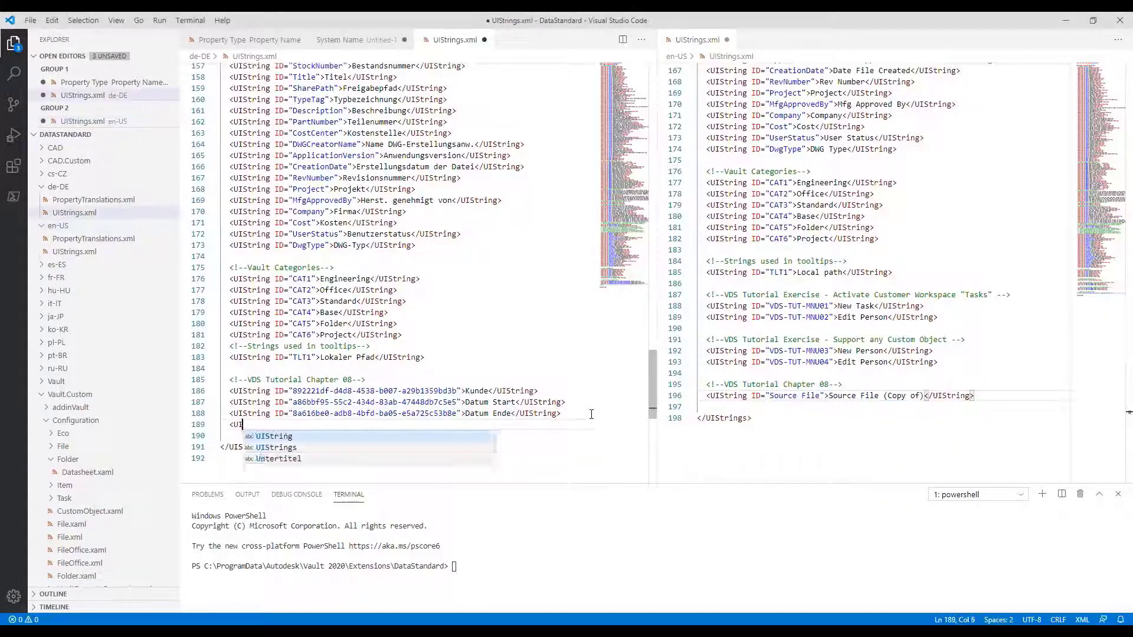
type("String ID=\"")
type("Source File\">Quell")
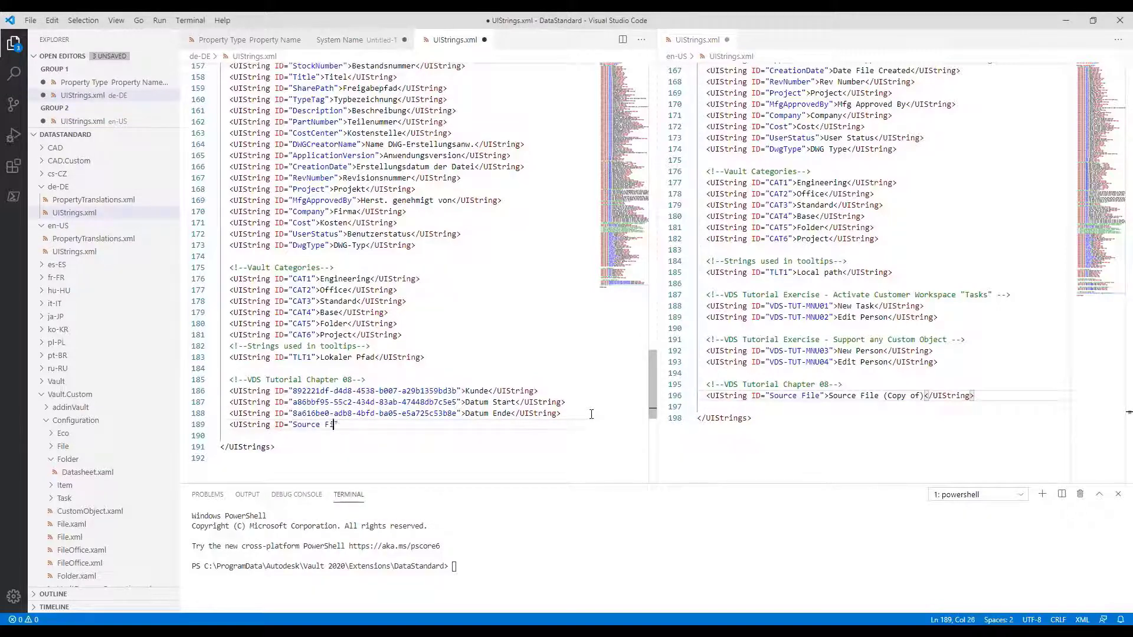
type("datei (Kopie von)")
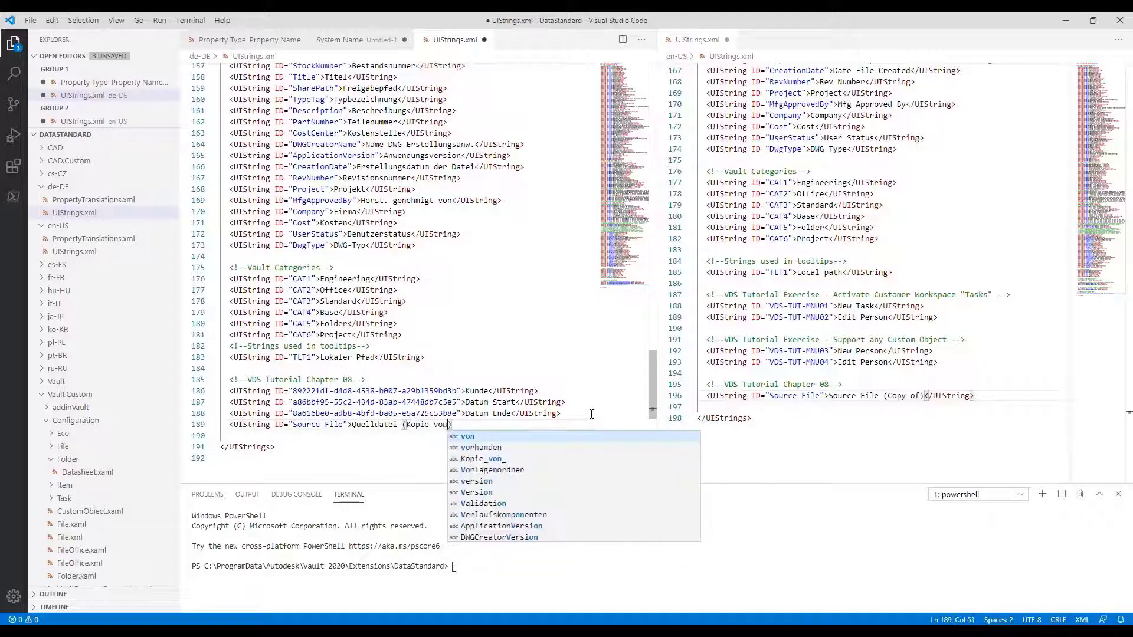
type("</UI")
key("Return")
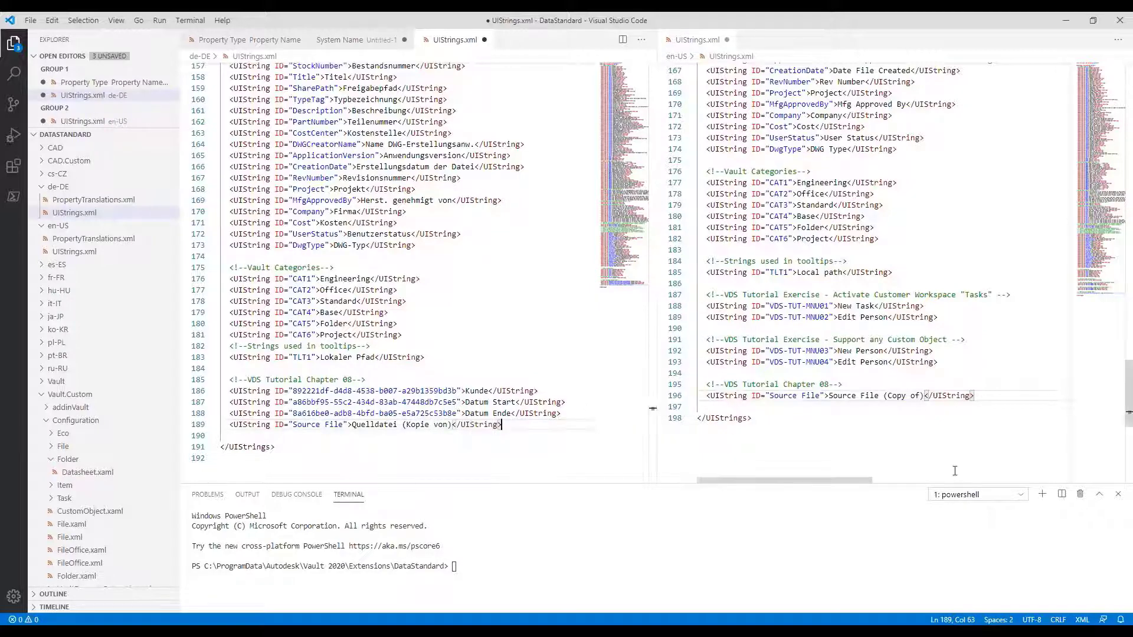
key("ctrl+s")
left_click(855, 464)
key("ctrl+s")
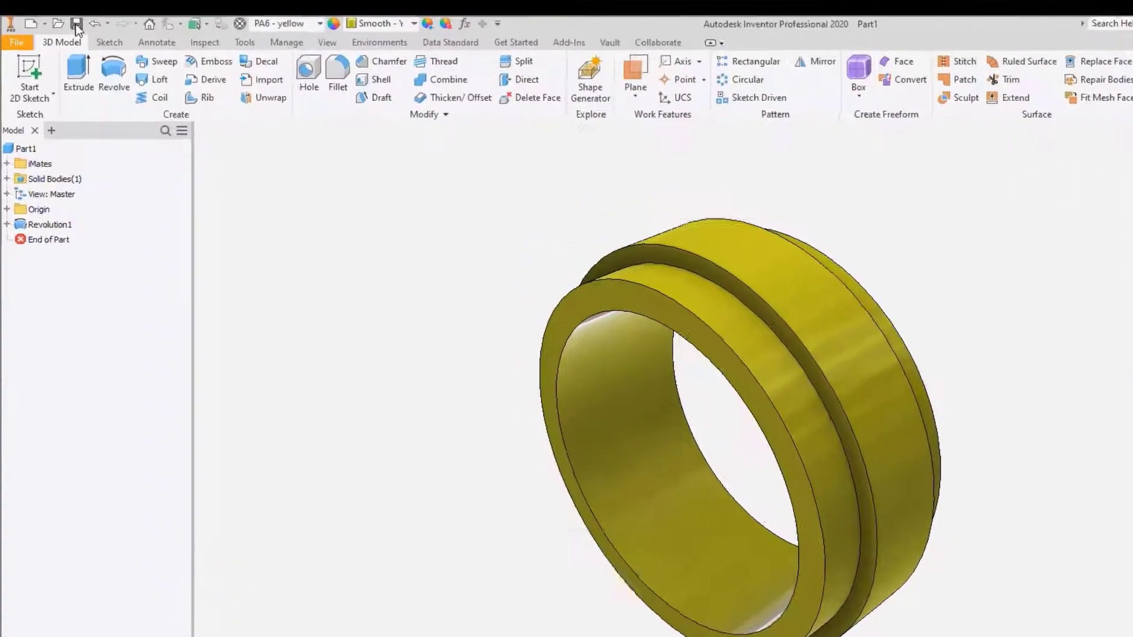
Start saving the new part in the English and the German Inventor to check the Source File label, cancelling each time
left_click(59, 20)
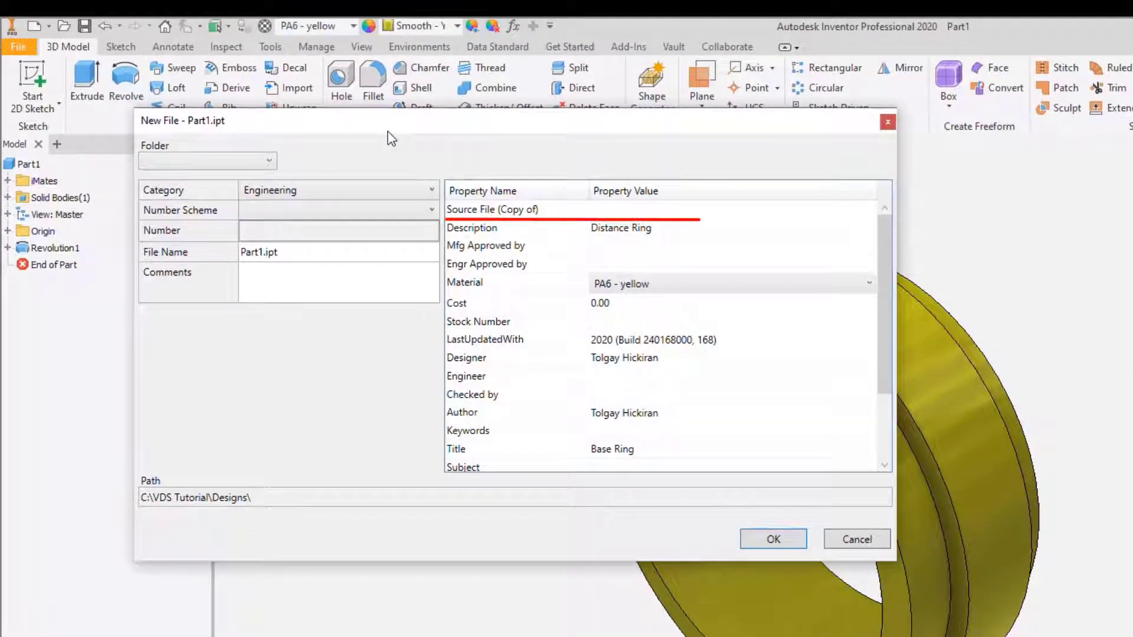
left_click(858, 541)
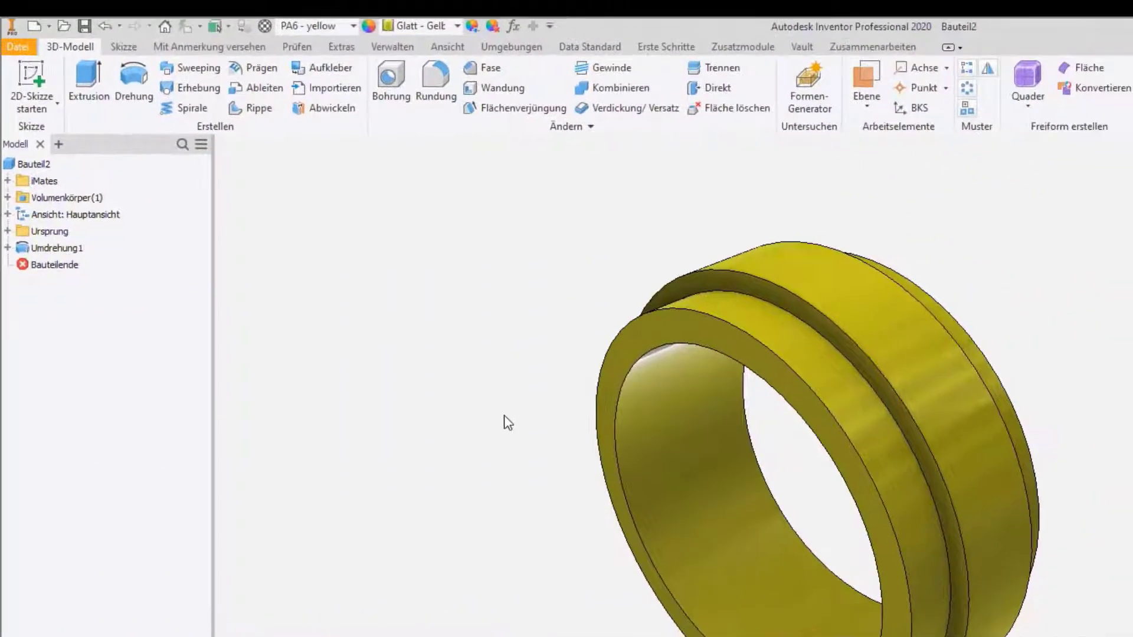
left_click(83, 26)
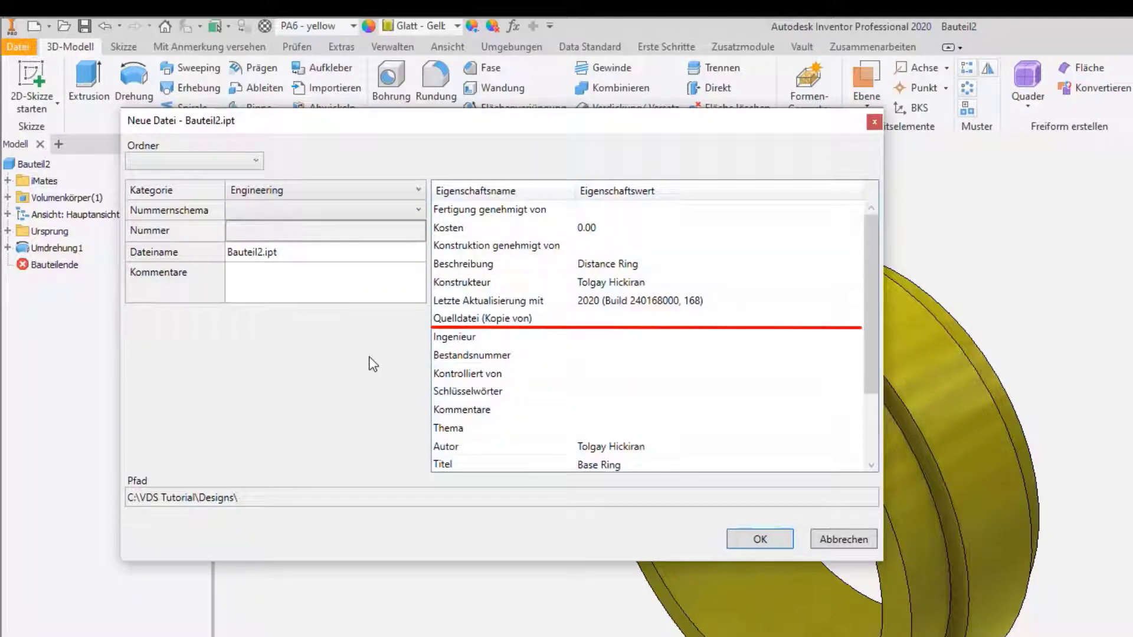
left_click(844, 539)
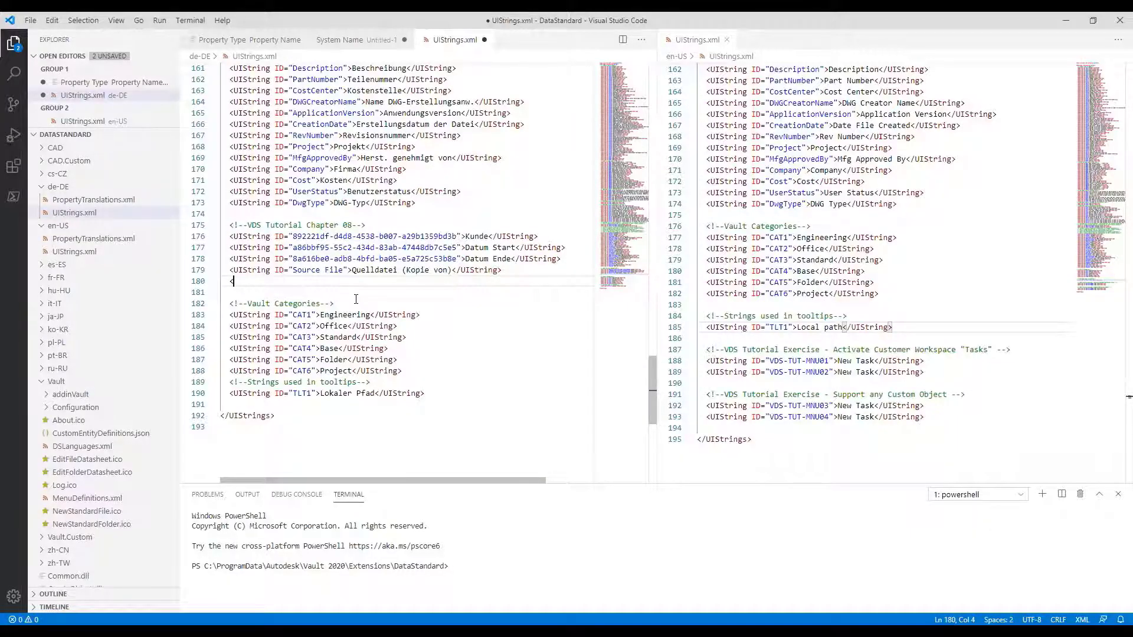
Add a UIString to the de-DE UIStrings.xml using Source File's system name from the notes as ID and the text "Quelldatei (Kopie von)"
type("UI")
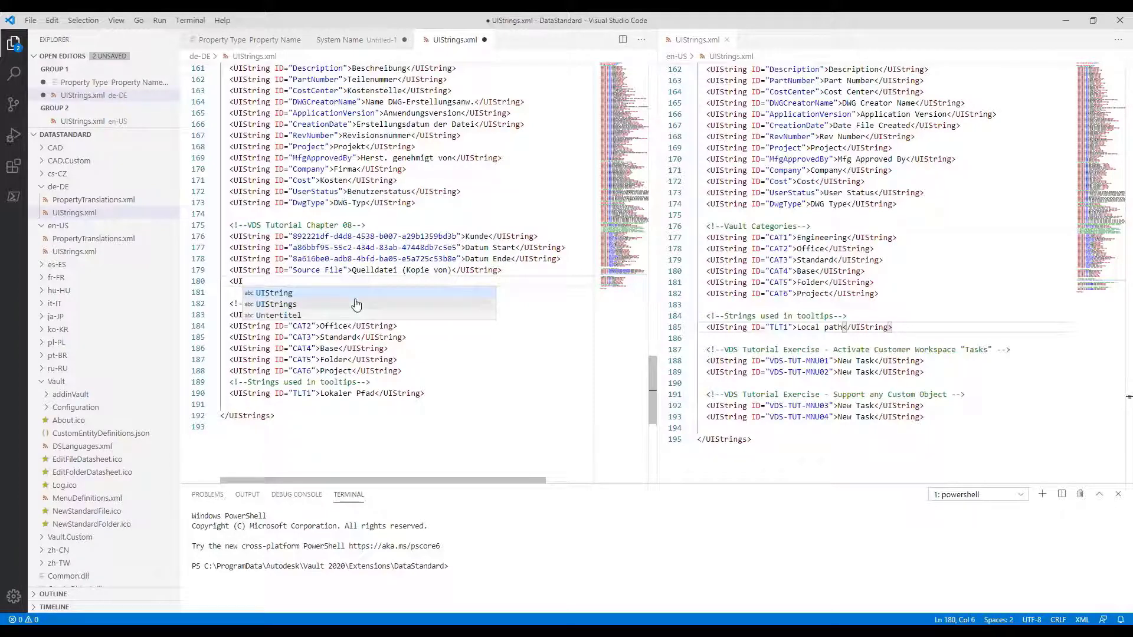
type("String ID=\"")
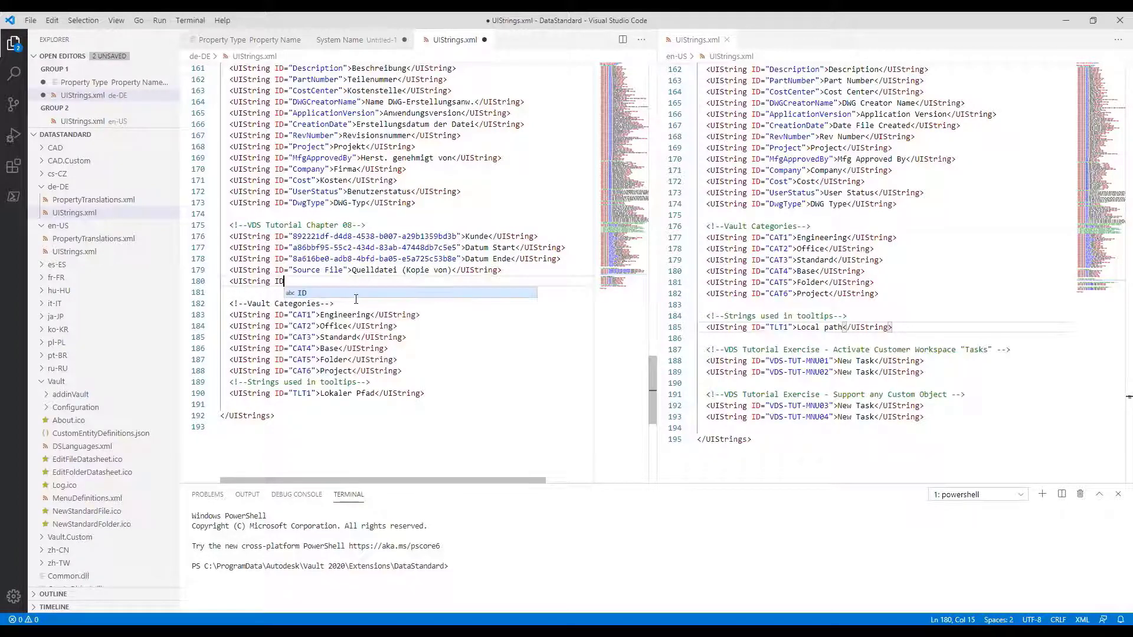
left_click(339, 40)
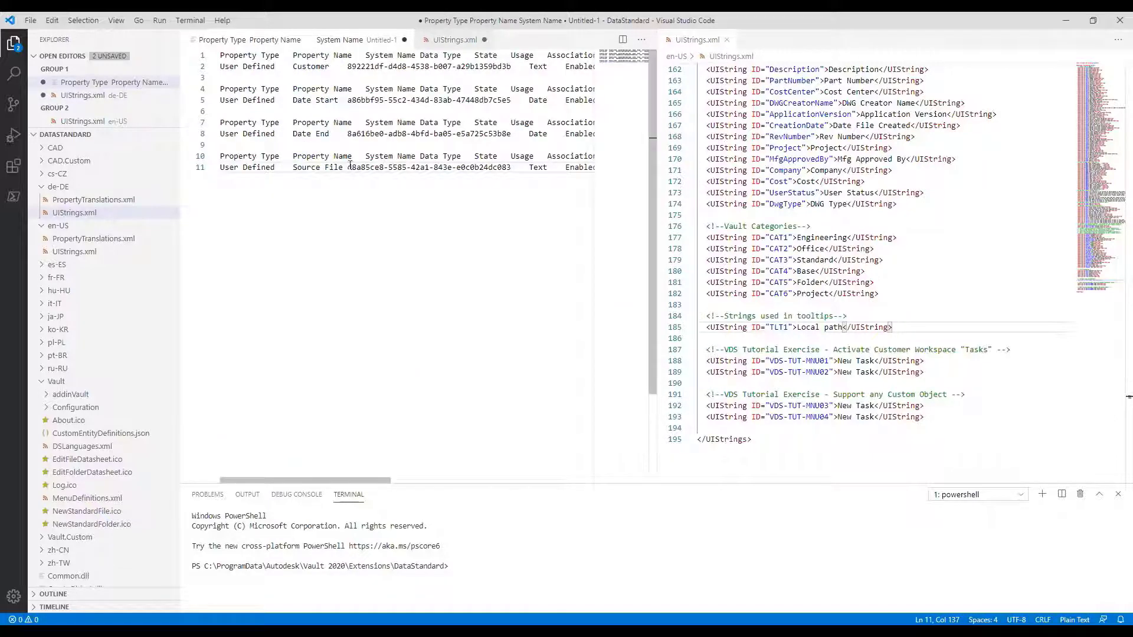
left_click_drag(347, 167, 520, 165)
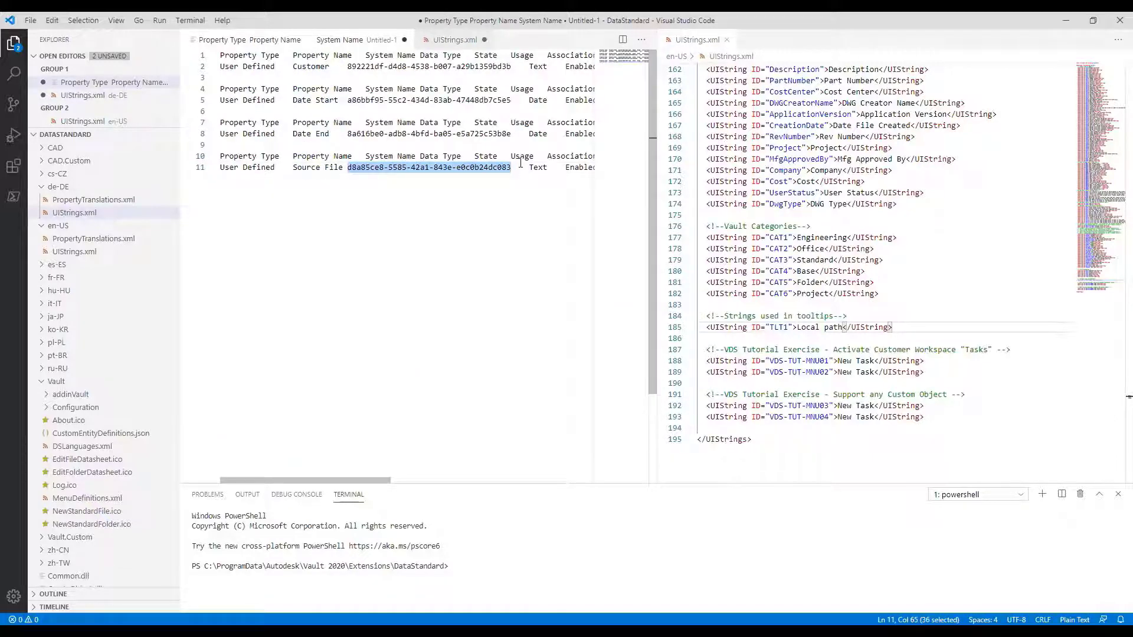
key("ctrl+c")
left_click(455, 39)
key("ctrl+v")
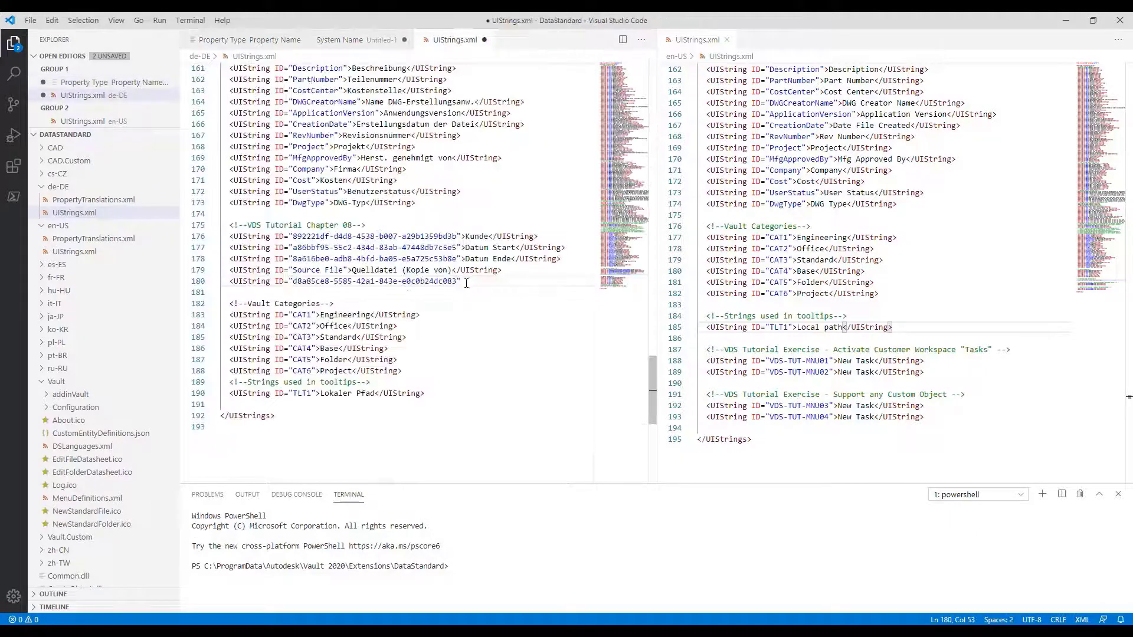
type("\">Quelldatei (Kopie von")
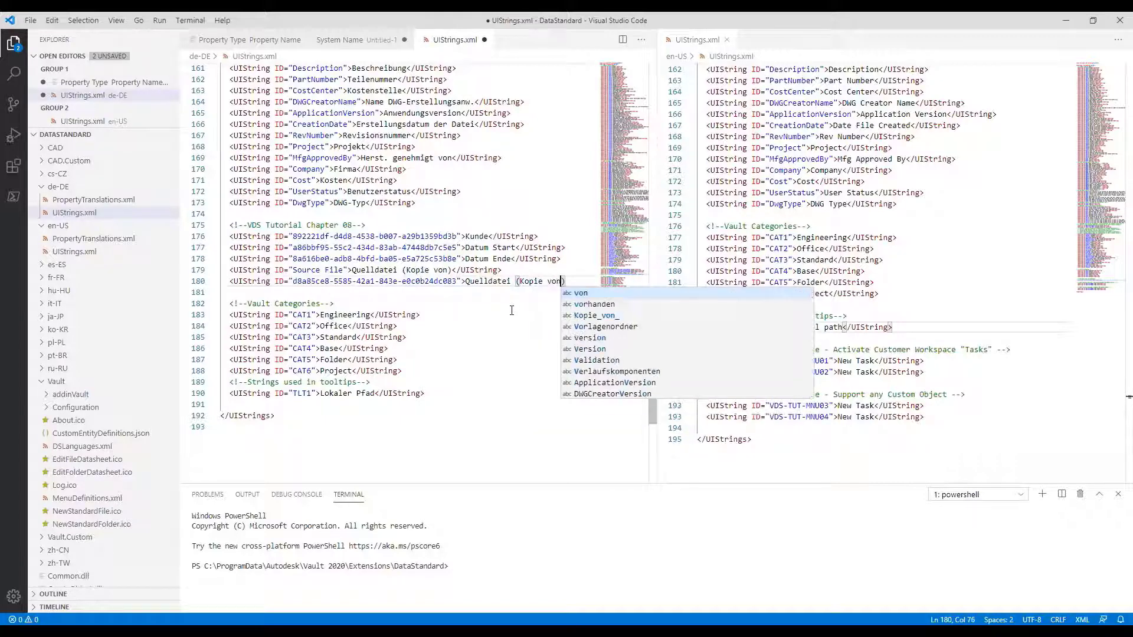
type(")</U")
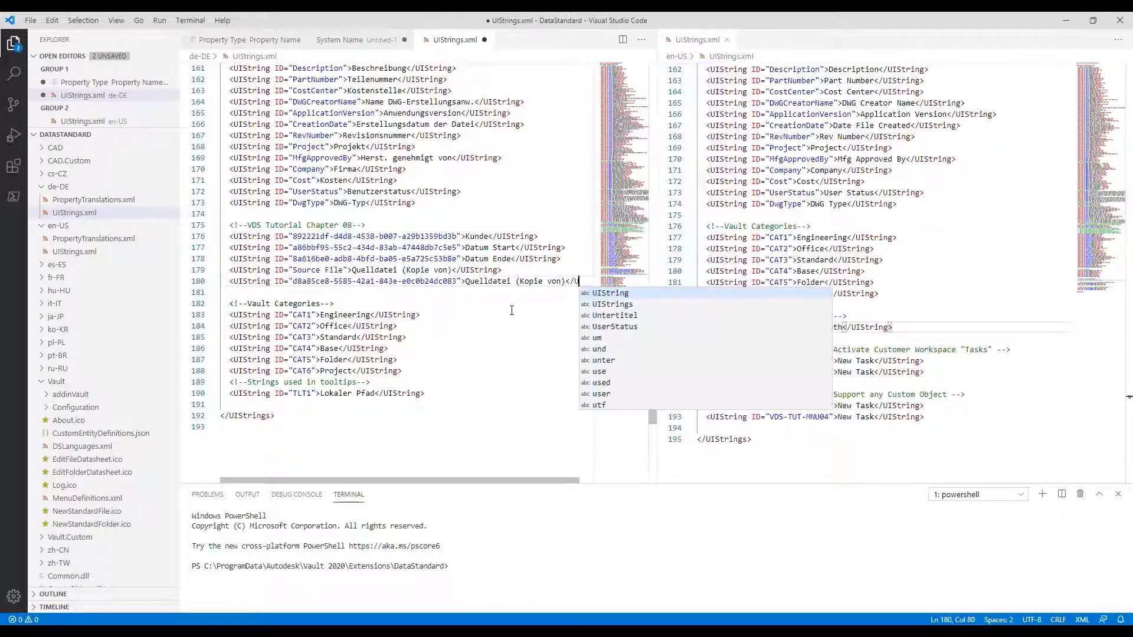
key("Tab")
type(">")
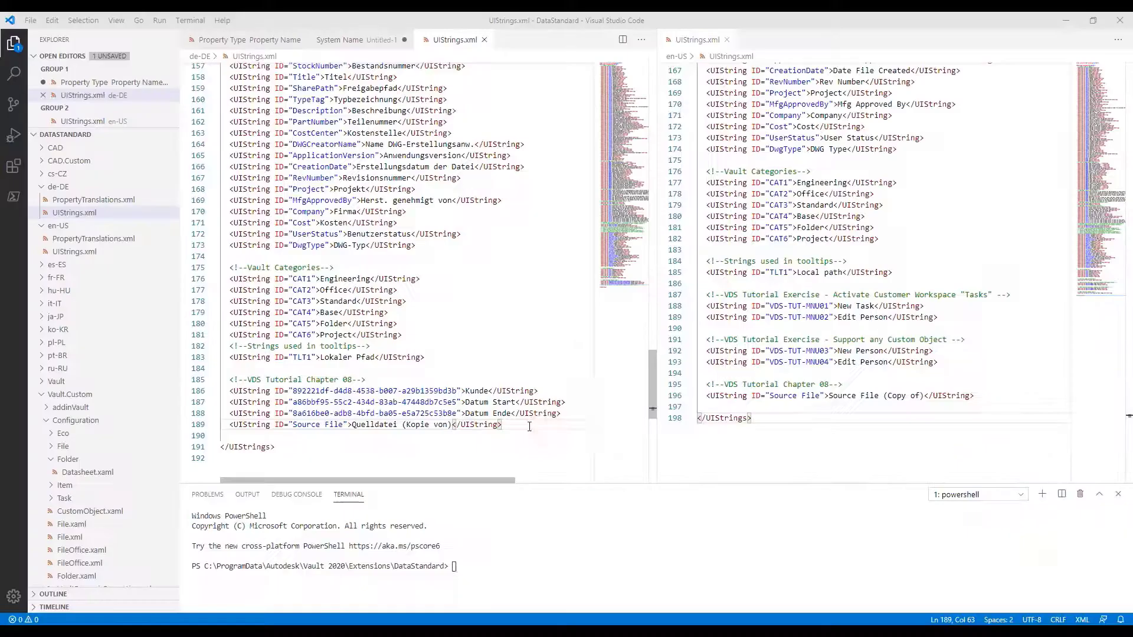
Copy the two VDS Tutorial Exercise string blocks from en-US into the de-DE UIStrings.xml and translate VDS-TUT-MNU01 as "Neue Aufgabe"
key("ctrl+v")
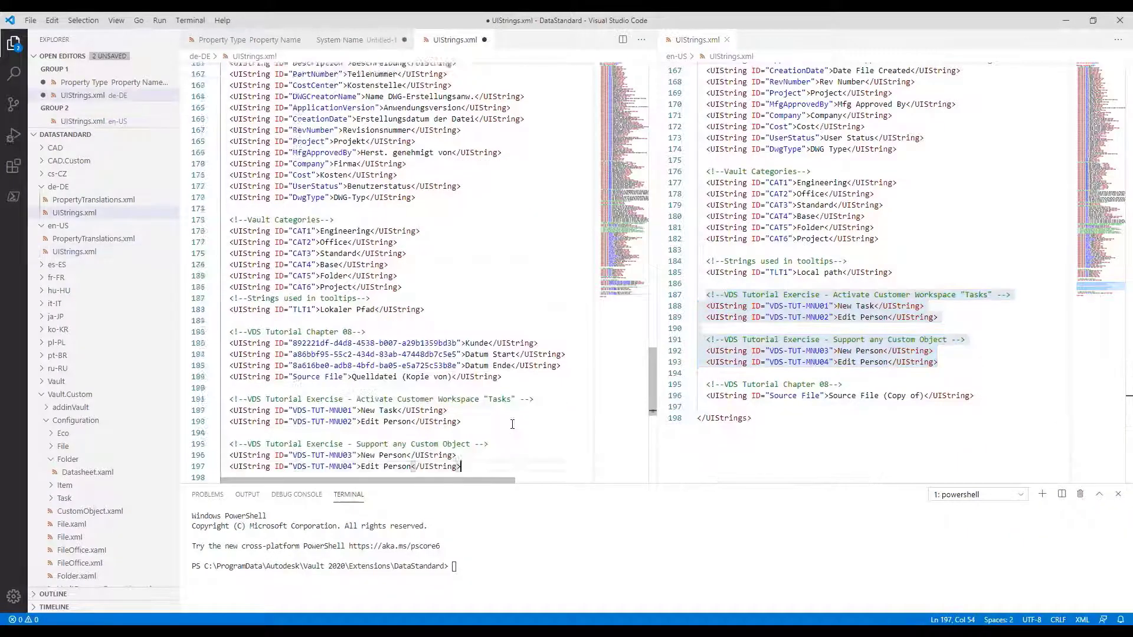
left_click_drag(360, 263, 398, 262)
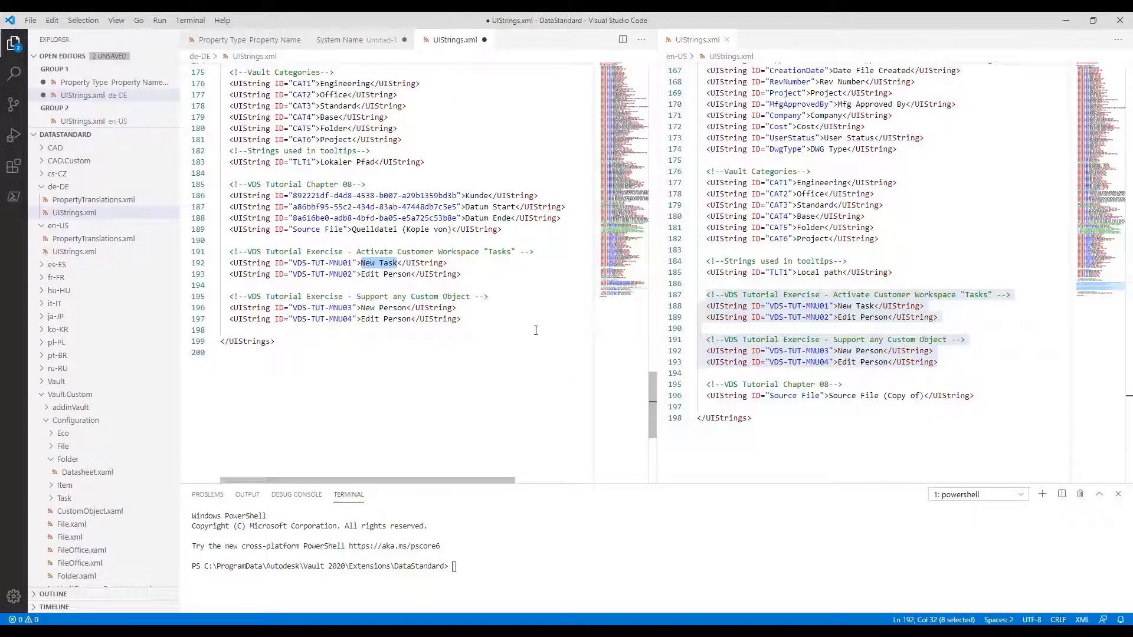
type("Neue Aufgabe")
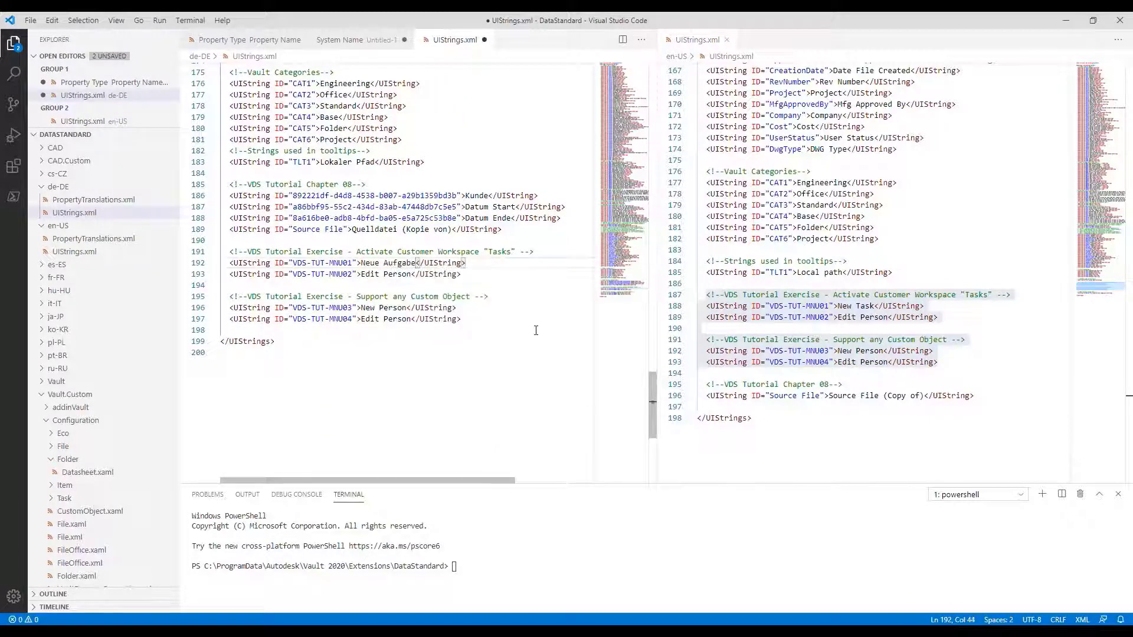
Translate VDS-TUT-MNU02 to MNU04 in the de-DE UIStrings.xml as "Aufgabe bearbeiten", "Neue Person" and "Person bearbeiten", and save
left_click_drag(361, 273, 360, 307)
type("Aufgabe be")
type("arbeiten")
type("Neue Person")
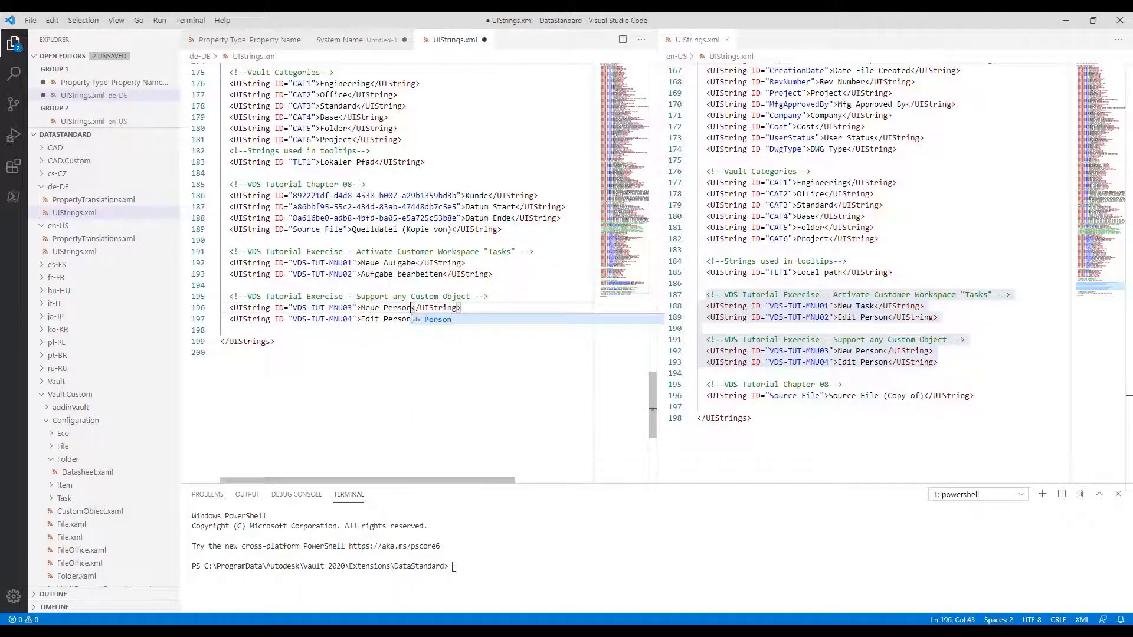
left_click_drag(460, 318, 361, 319)
type("Person bearbeiten</UIString>")
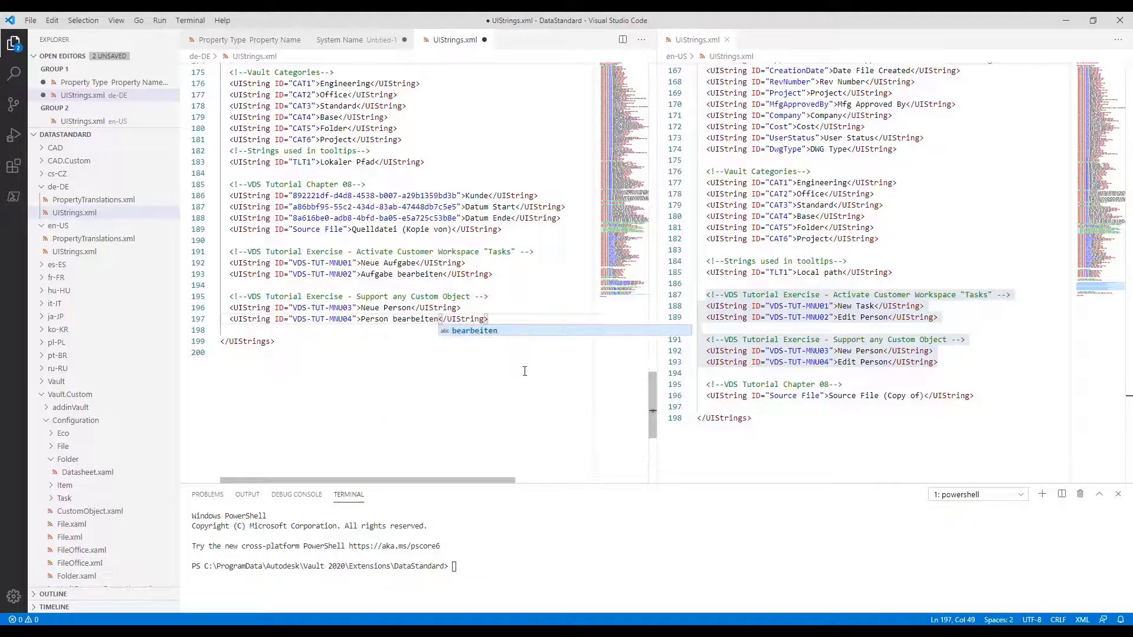
key("ctrl+s")
Switch to the German Vault client and check the localized context menu entries for a person and a task
key("alt+Tab")
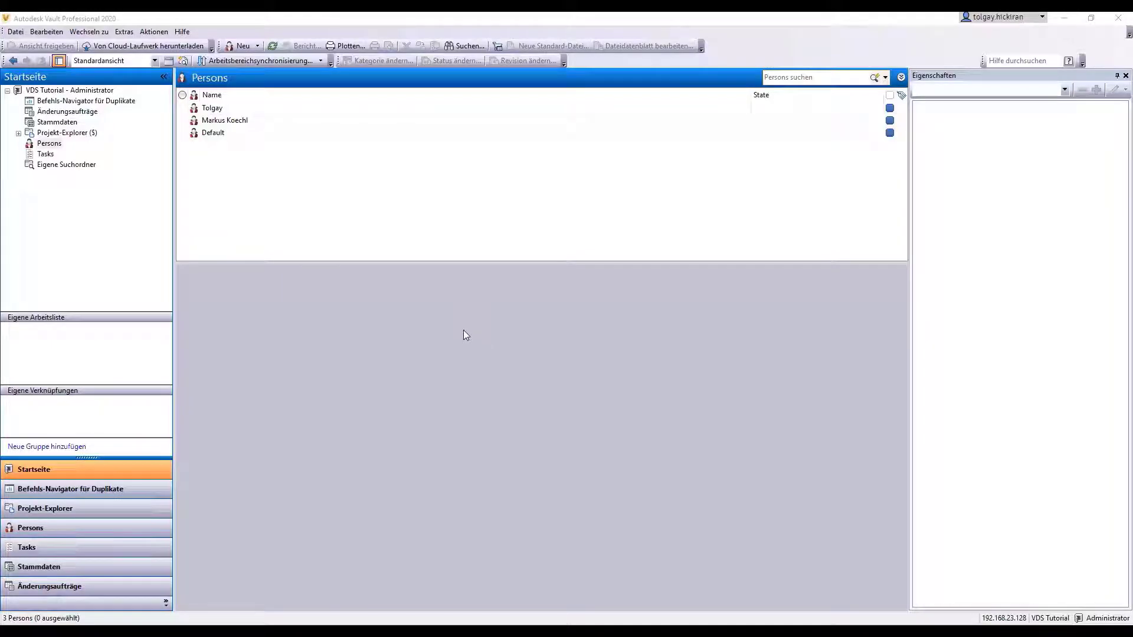
right_click(260, 109)
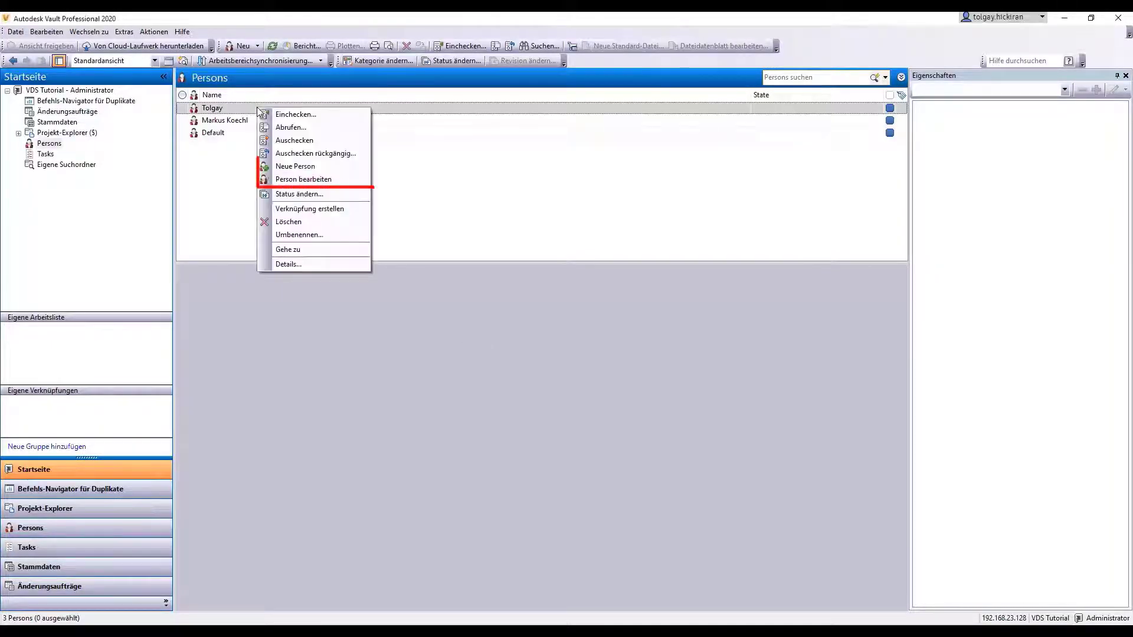
left_click(46, 154)
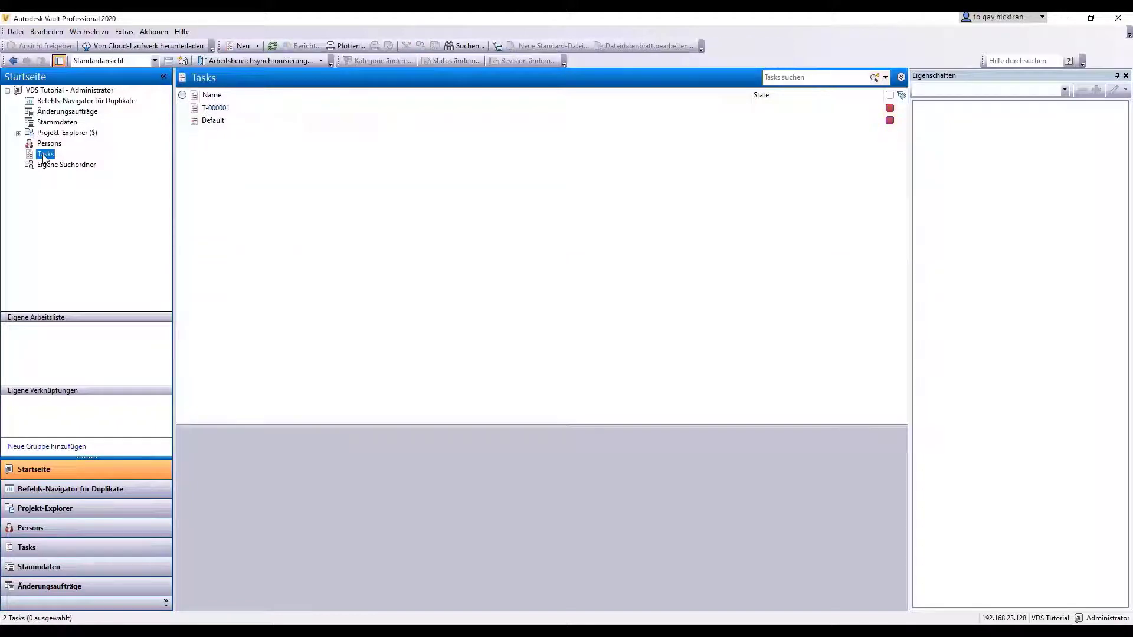
right_click(258, 109)
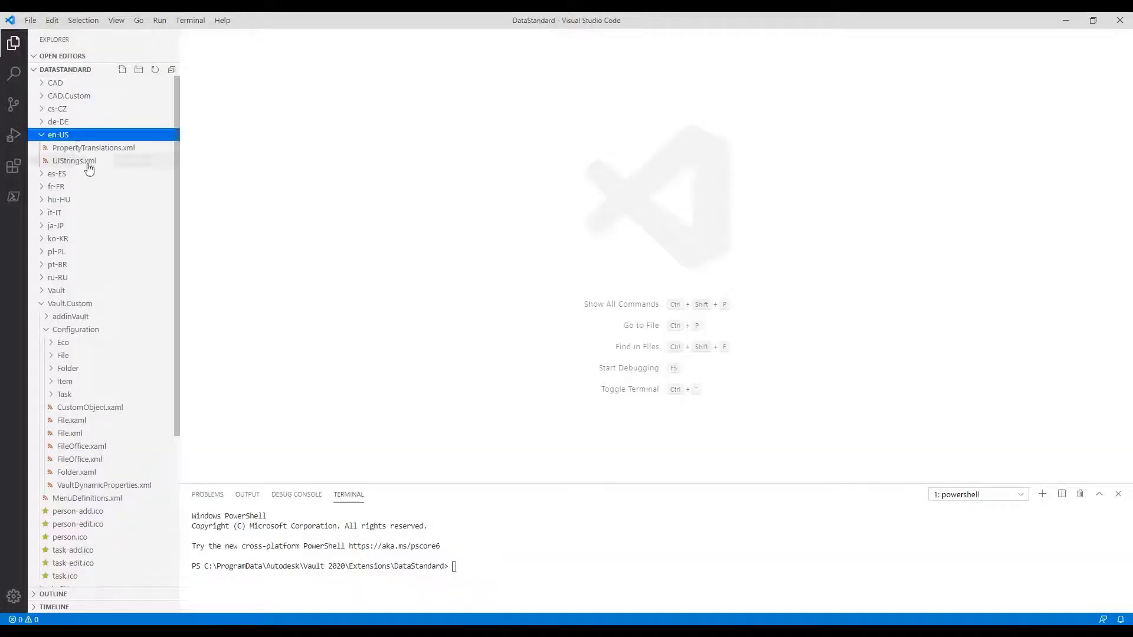
Look up the existing Revision and Create Date labels in the en-US UIStrings.xml, and open the de-DE UIStrings.xml beside it
left_click(99, 165)
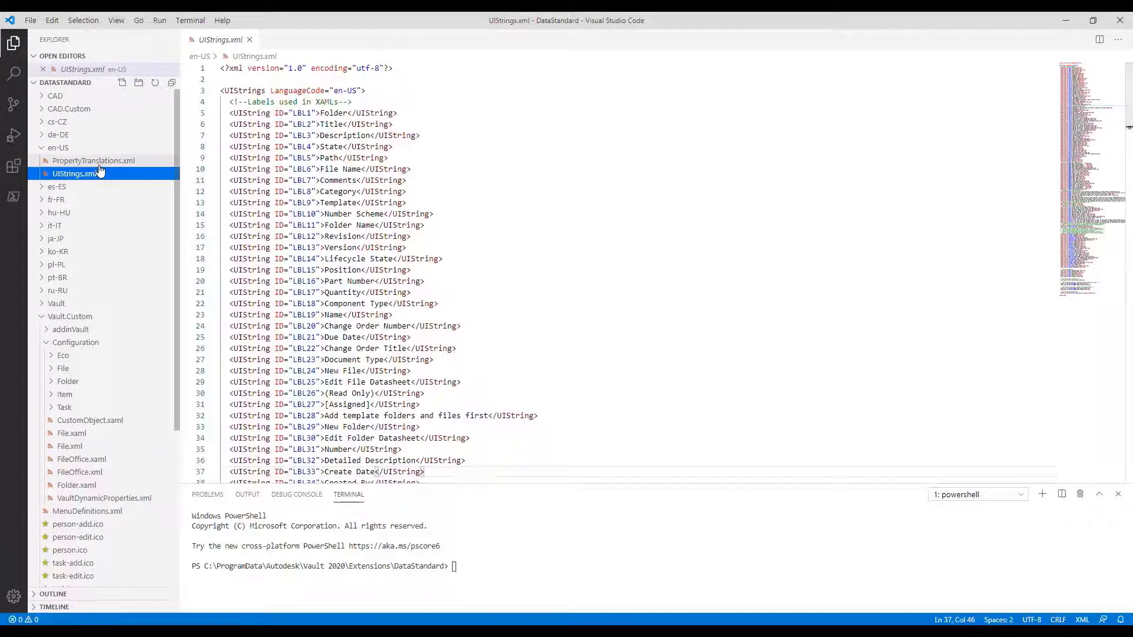
left_click(425, 236)
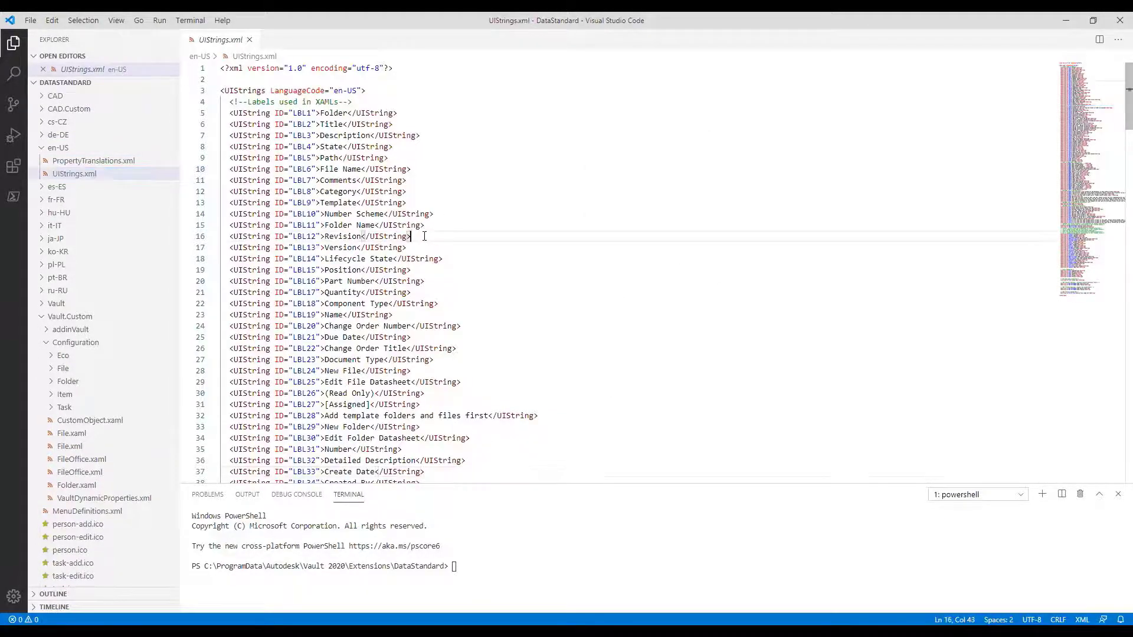
scroll(484, 306, "down", 7)
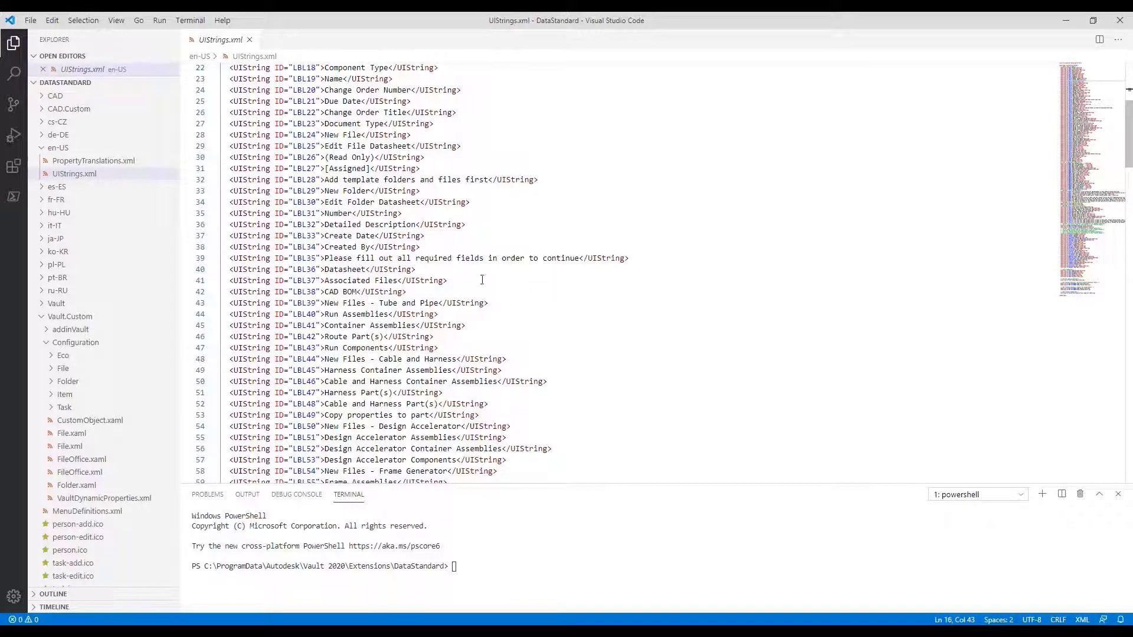
left_click(446, 237)
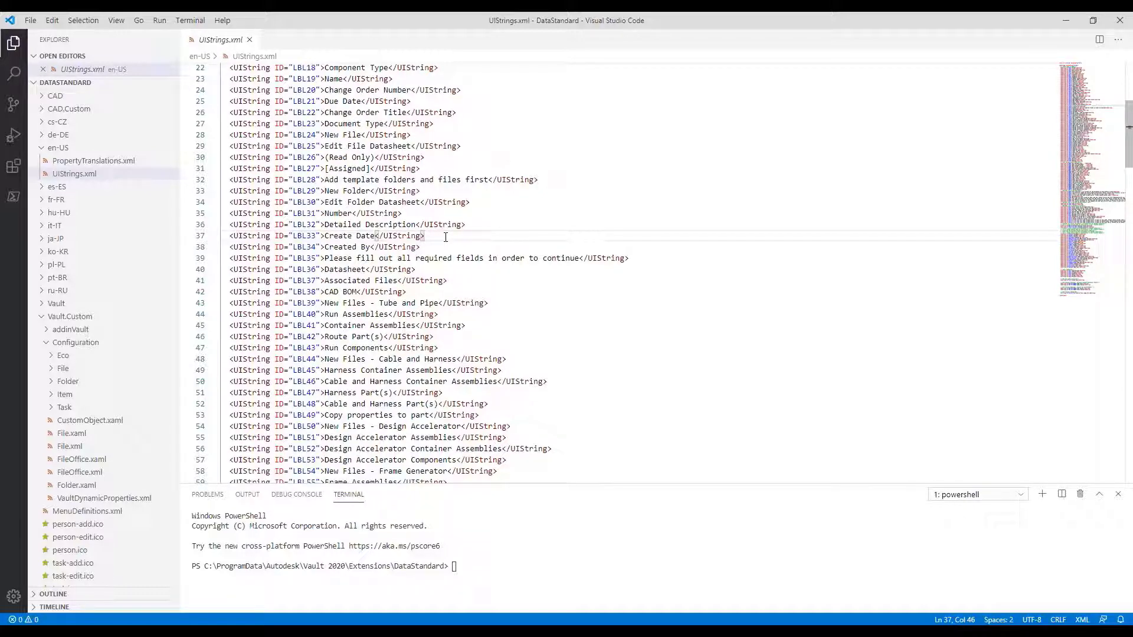
left_click_drag(1128, 164, 1128, 440)
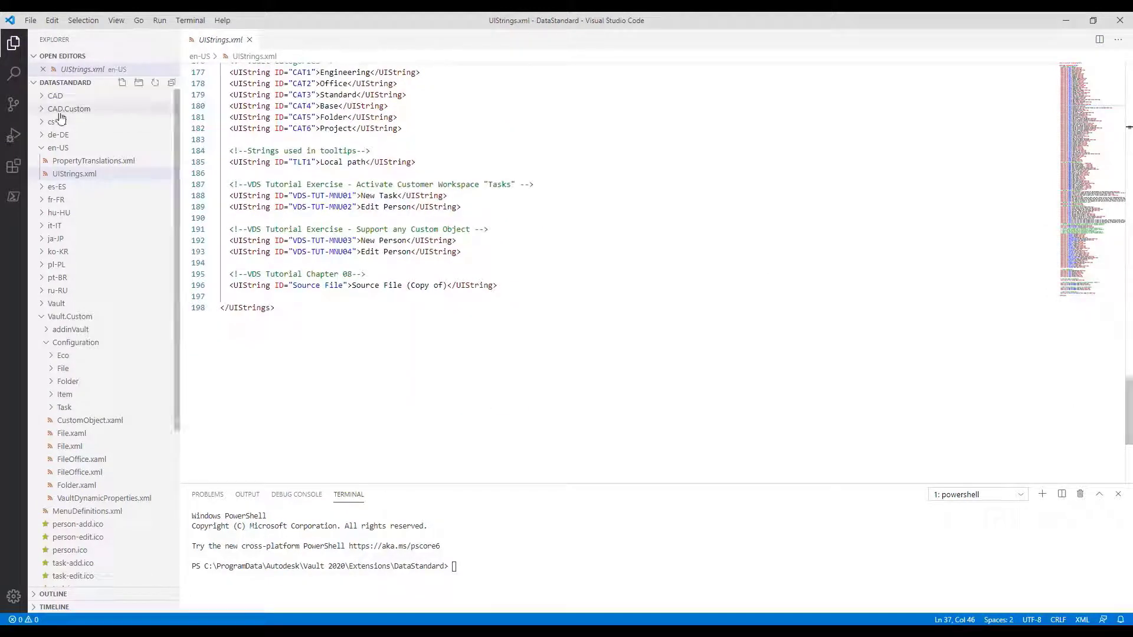
left_click(58, 134)
right_click(80, 165)
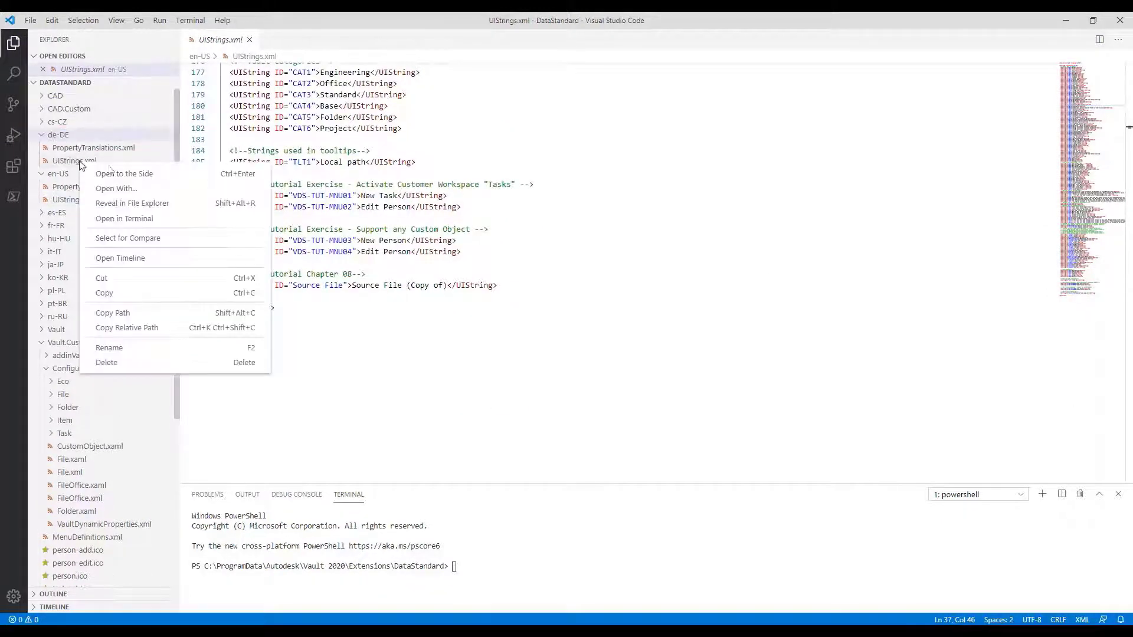
left_click(120, 174)
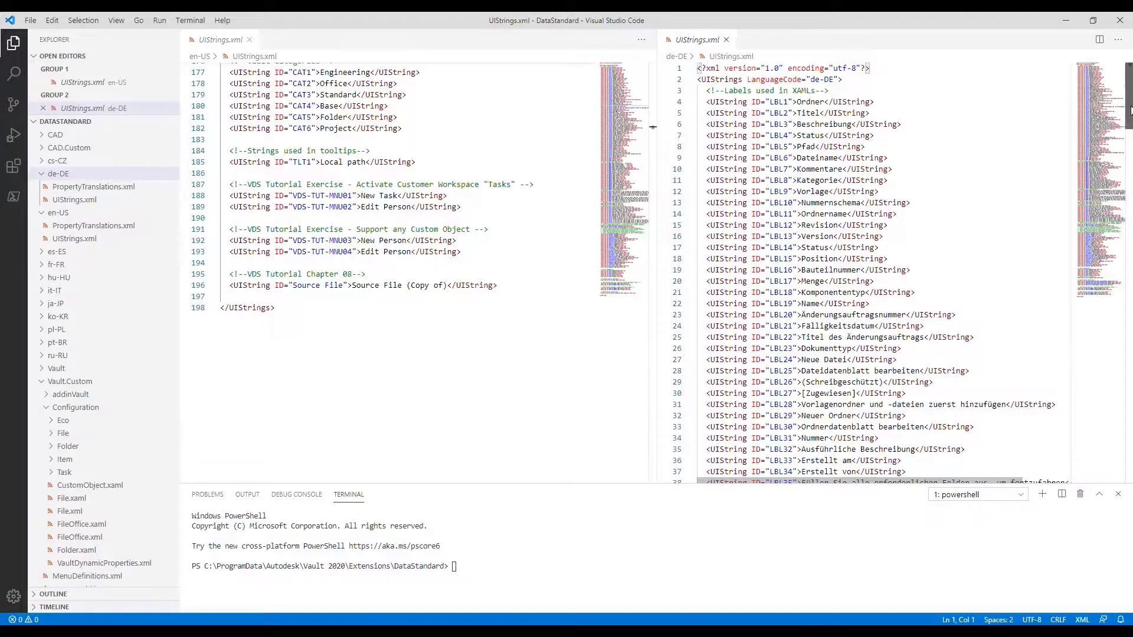
left_click_drag(1130, 109, 1128, 424)
Add a UIString with the ID "VDS-TUT-LBL01" and the text "Latest Released Revision" below Source File in the en-US UIStrings.xml, and save
left_click(512, 285)
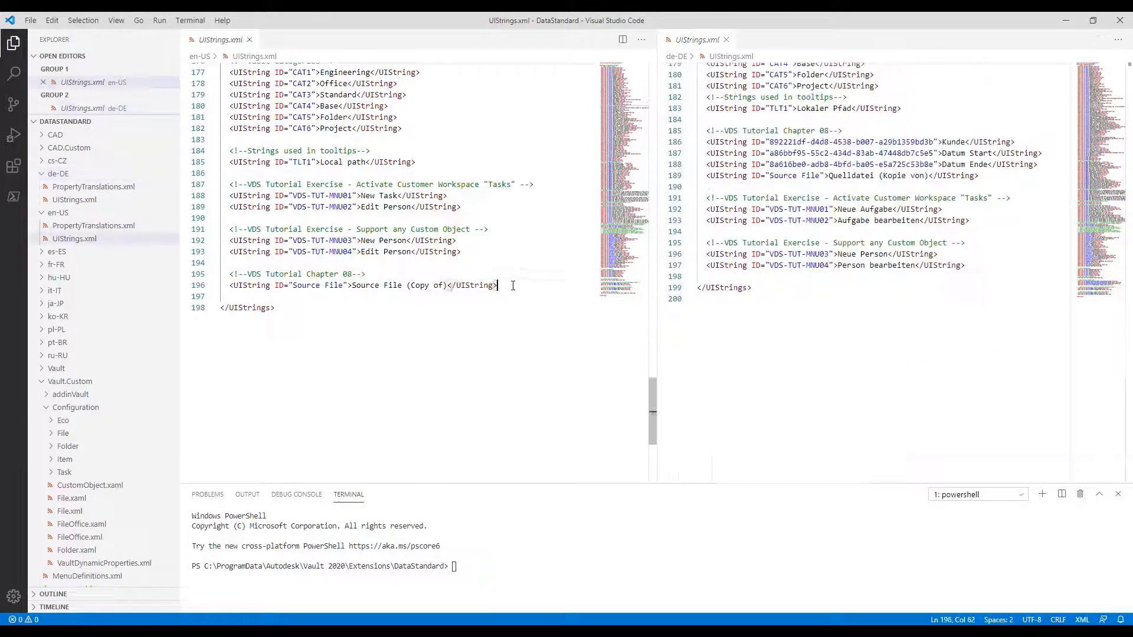
key("Return")
type("<UIString ID=")
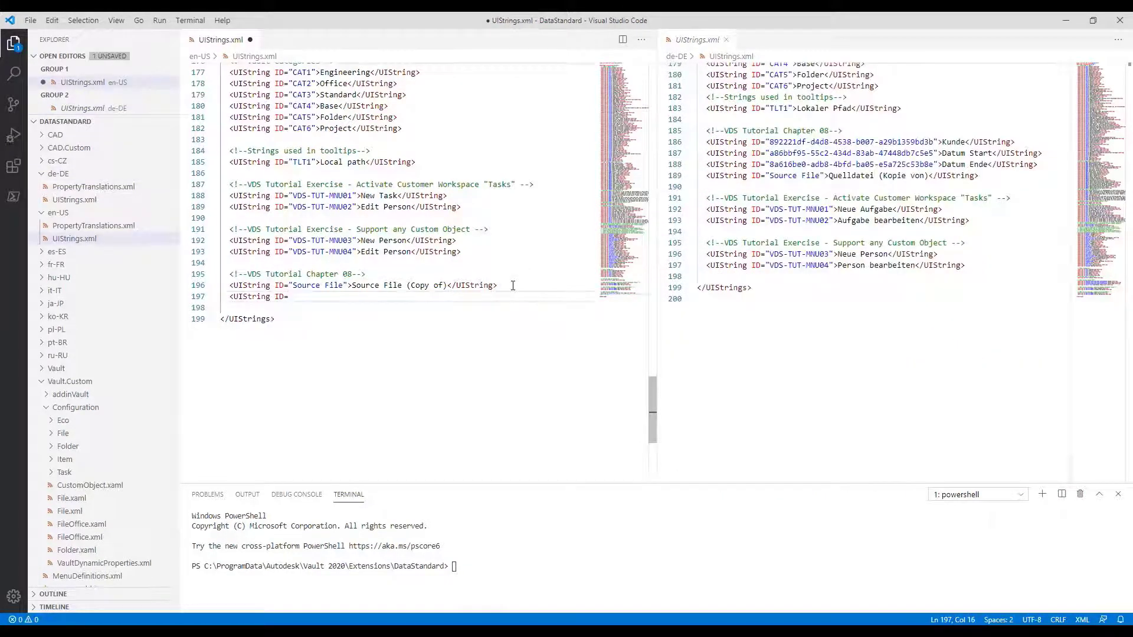
type("\"VDS-TUT-LBL01\">Latest Released Revision")
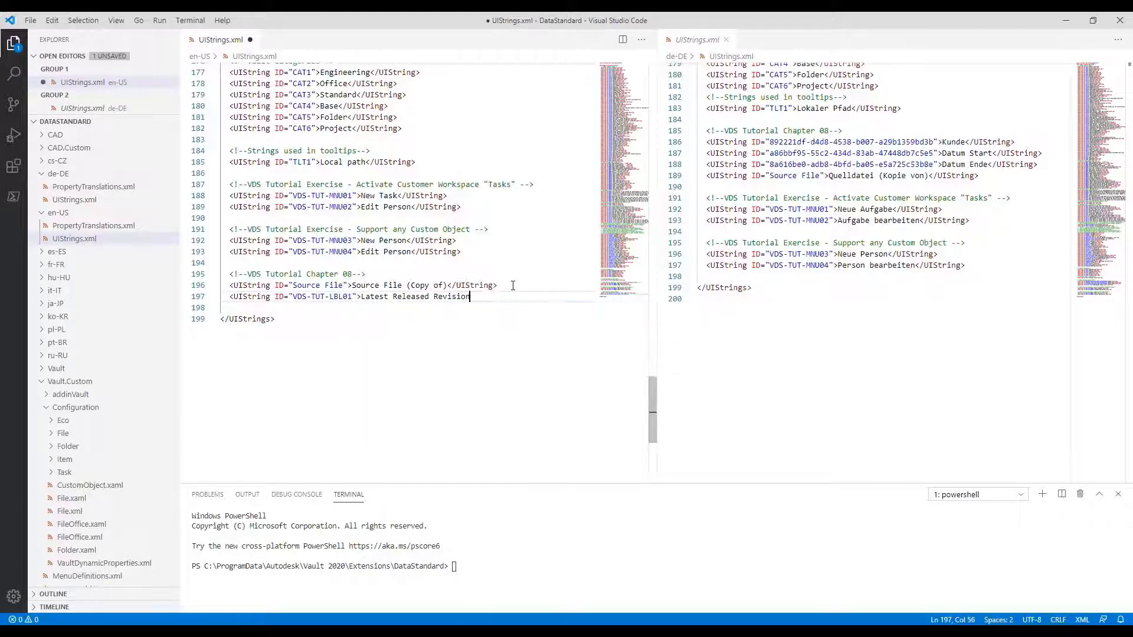
type("</UIString>")
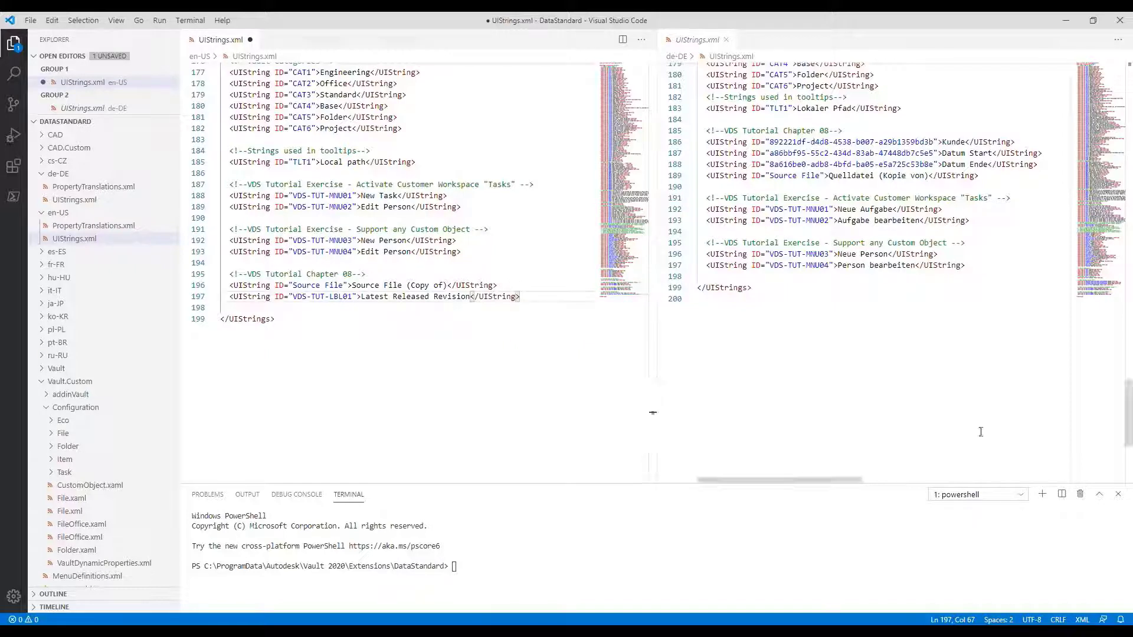
key("ctrl+s")
Add a UIString with the ID "VDS-TUT-LBL01" and the text "Letzte freigeg. Revision" below Source File in the de-DE UIStrings.xml, and save
left_click(982, 175)
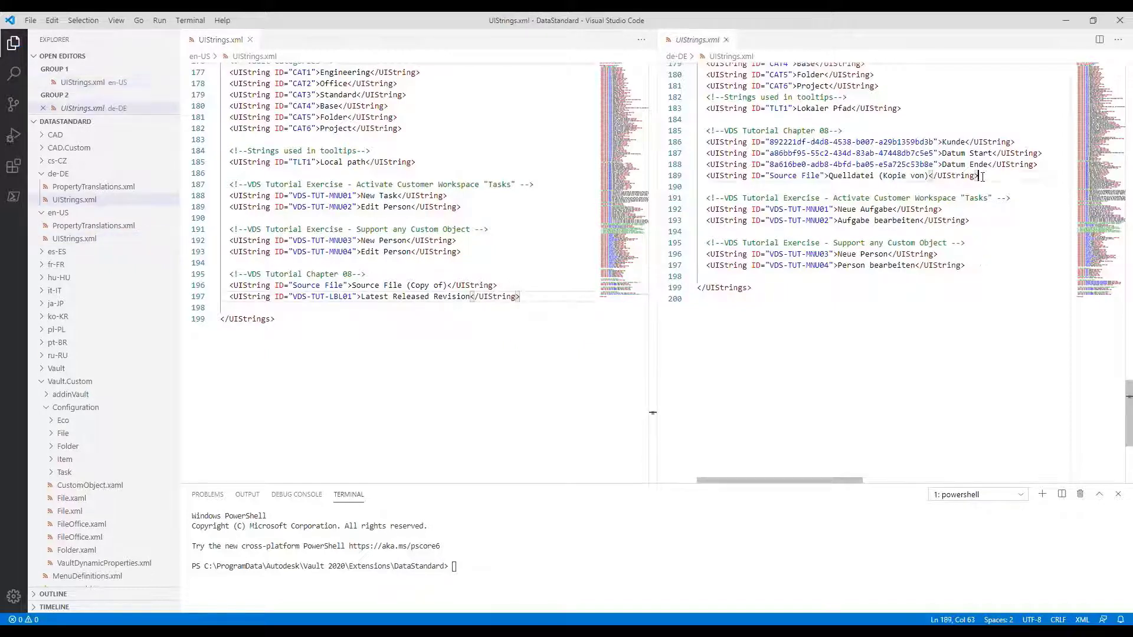
key("Return")
type("<UIString ID=\"")
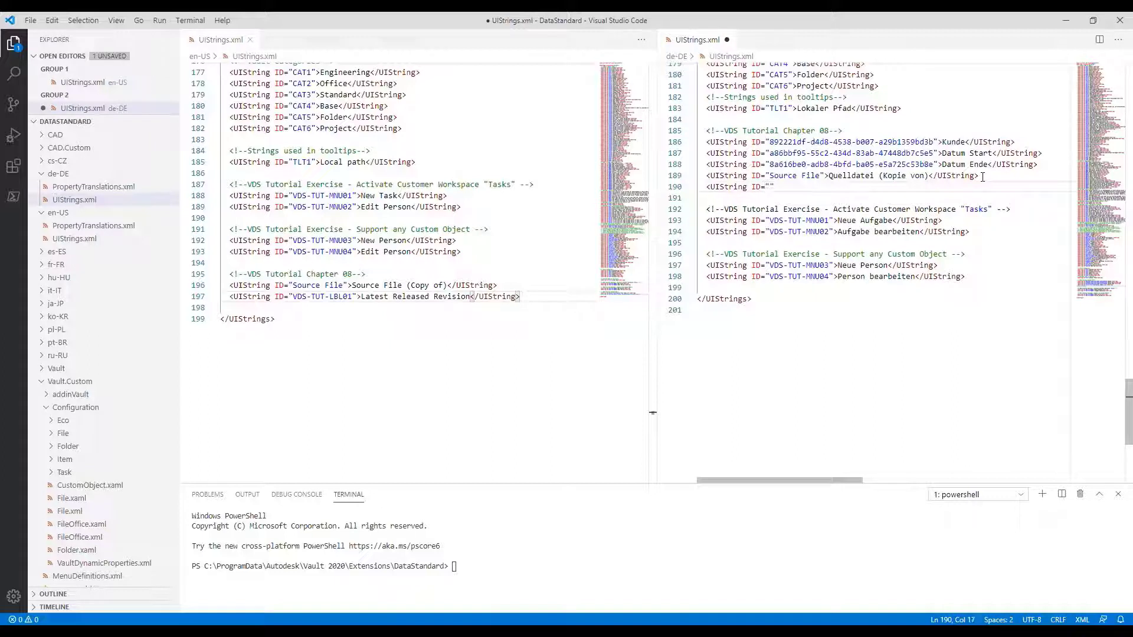
type("VDS-TUT-LBL01\">Letzte freig")
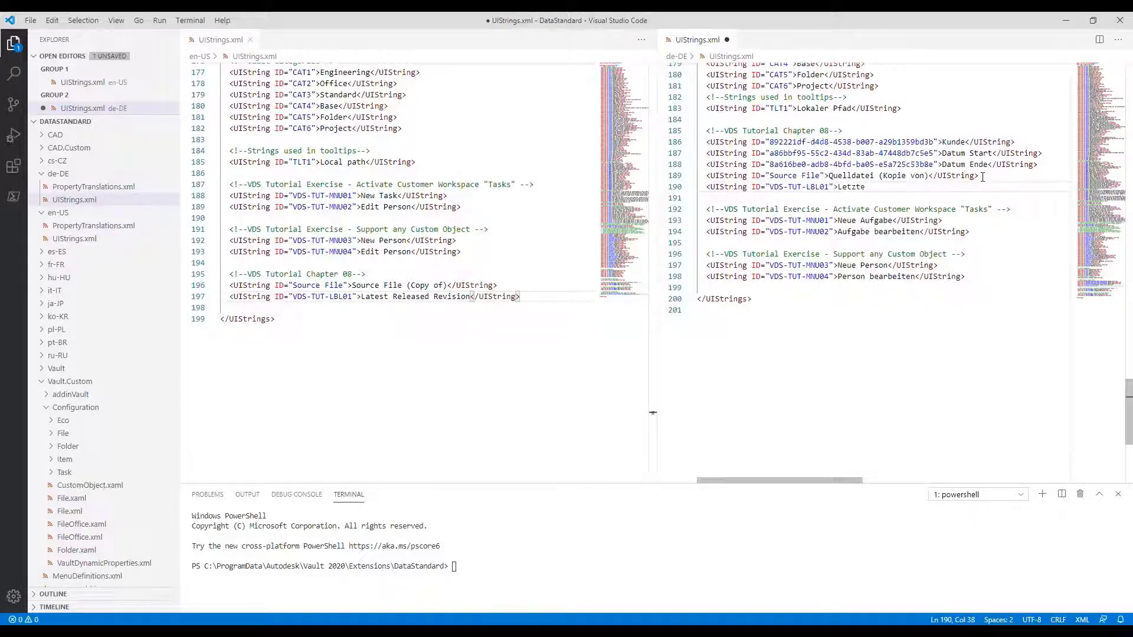
type(". Revision</UIString>")
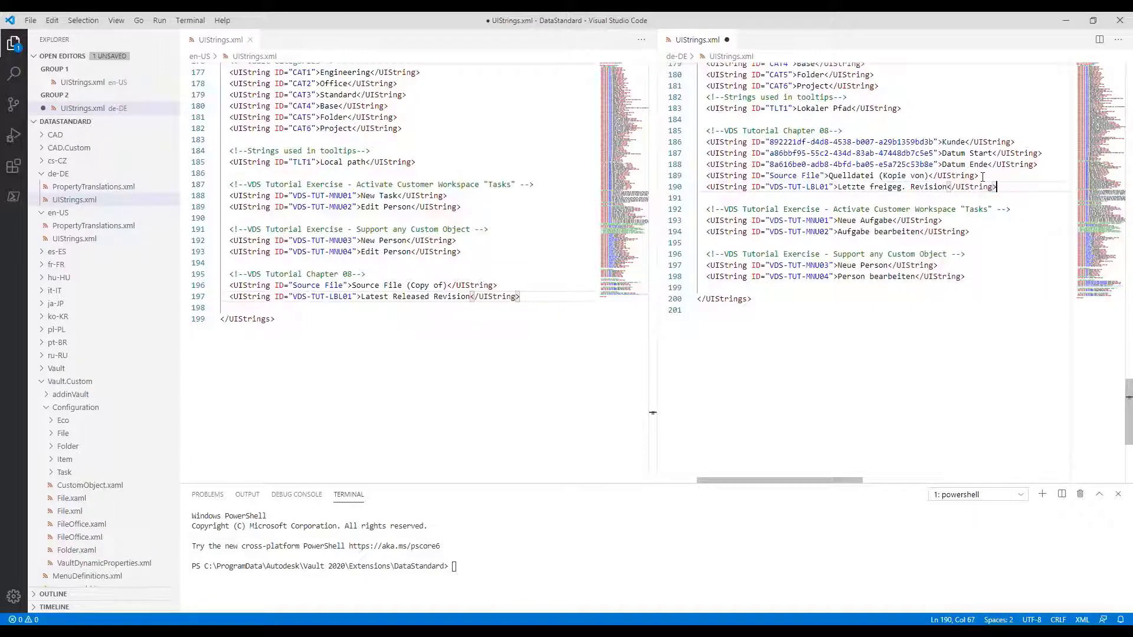
key("ctrl+s")
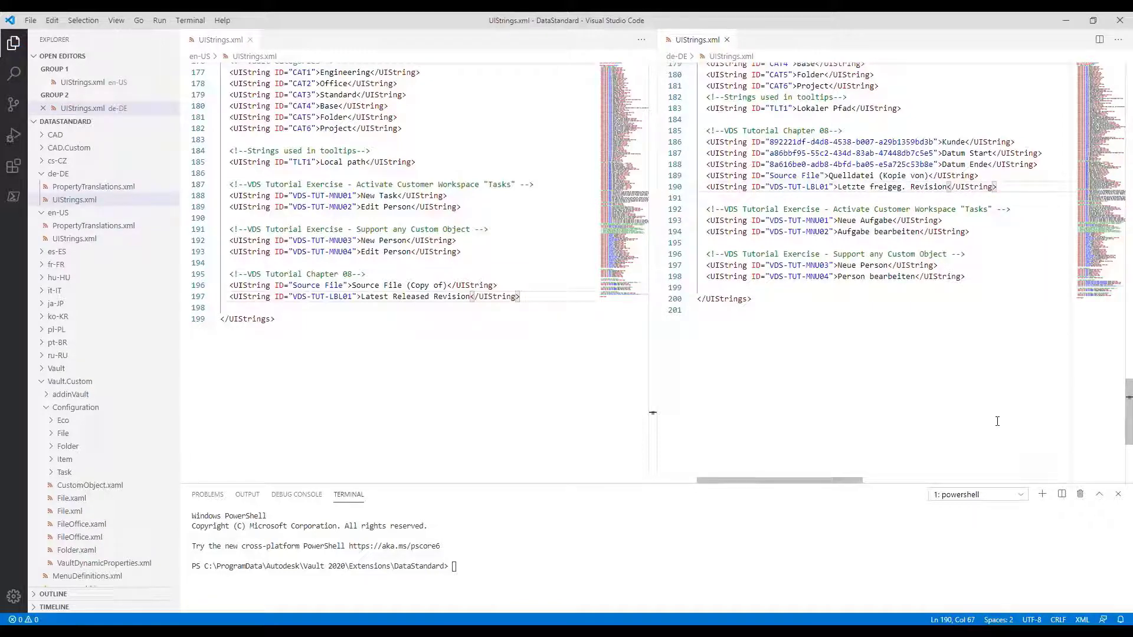
Open File.xaml from the Vault.Custom configuration, close the en-US UIStrings.xml, and find the Revision label by searching for "revision"
left_click(117, 498)
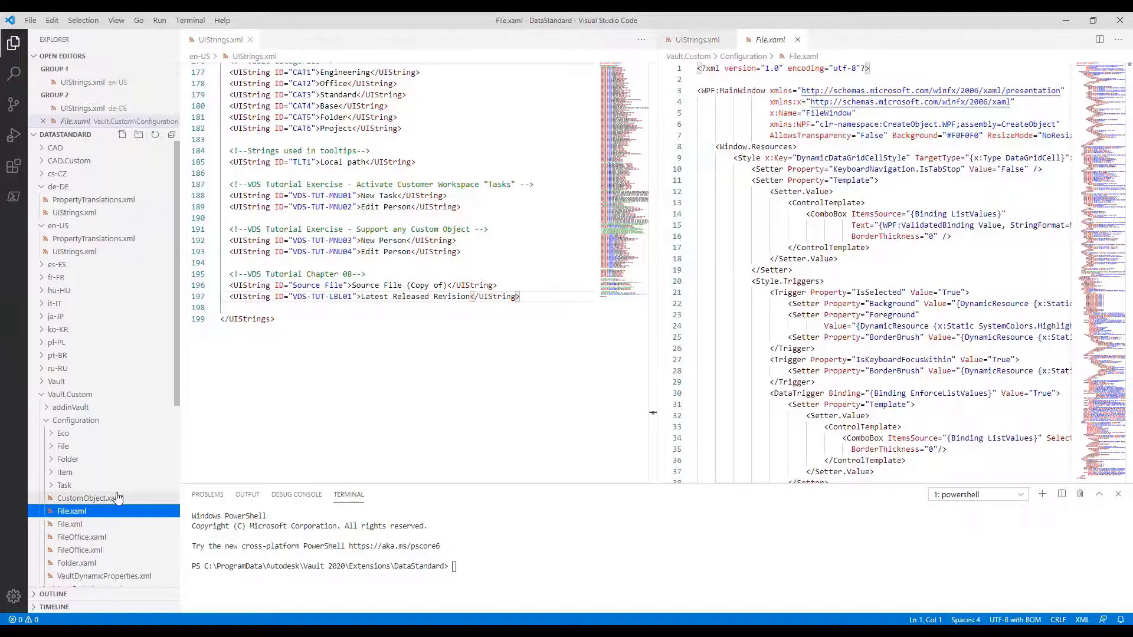
left_click(251, 39)
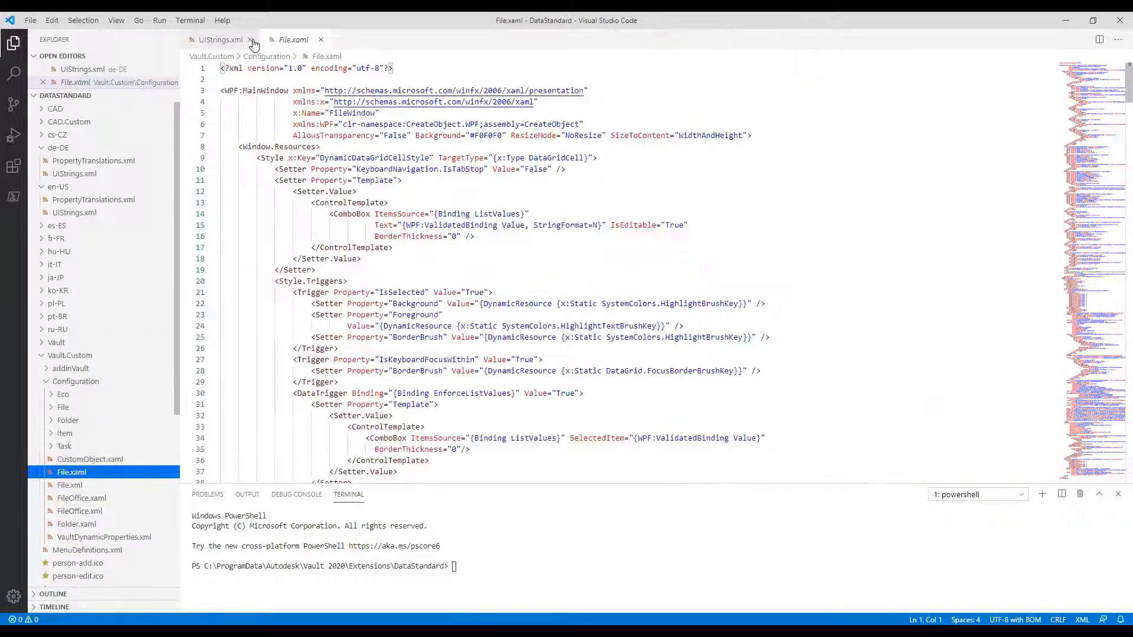
left_click(663, 183)
key("ctrl+f")
type("revision")
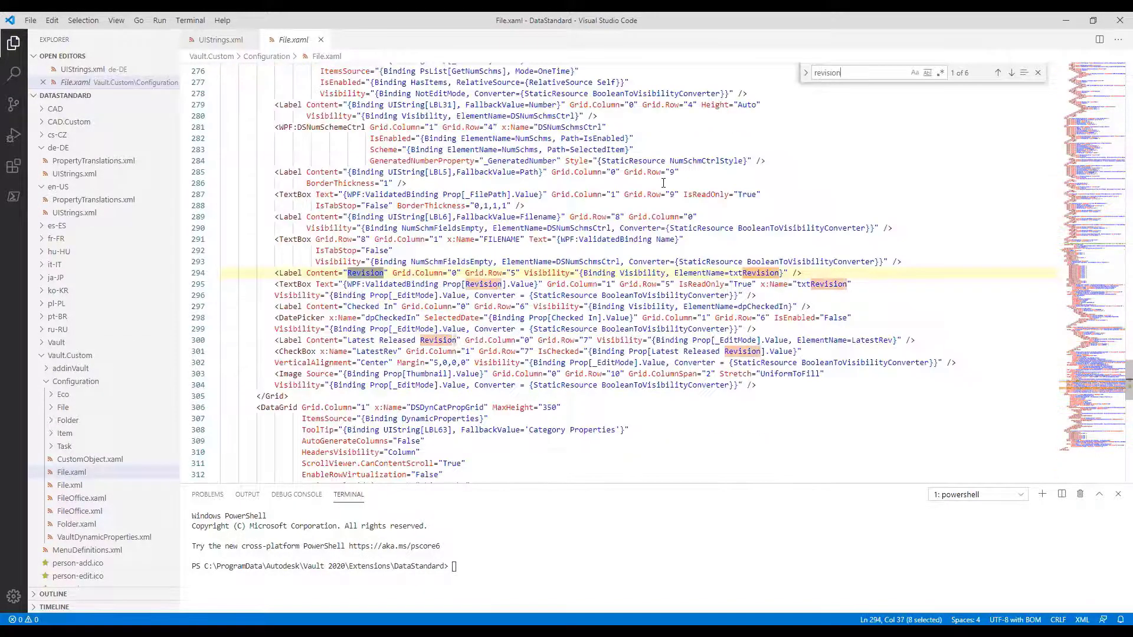
left_click(1037, 72)
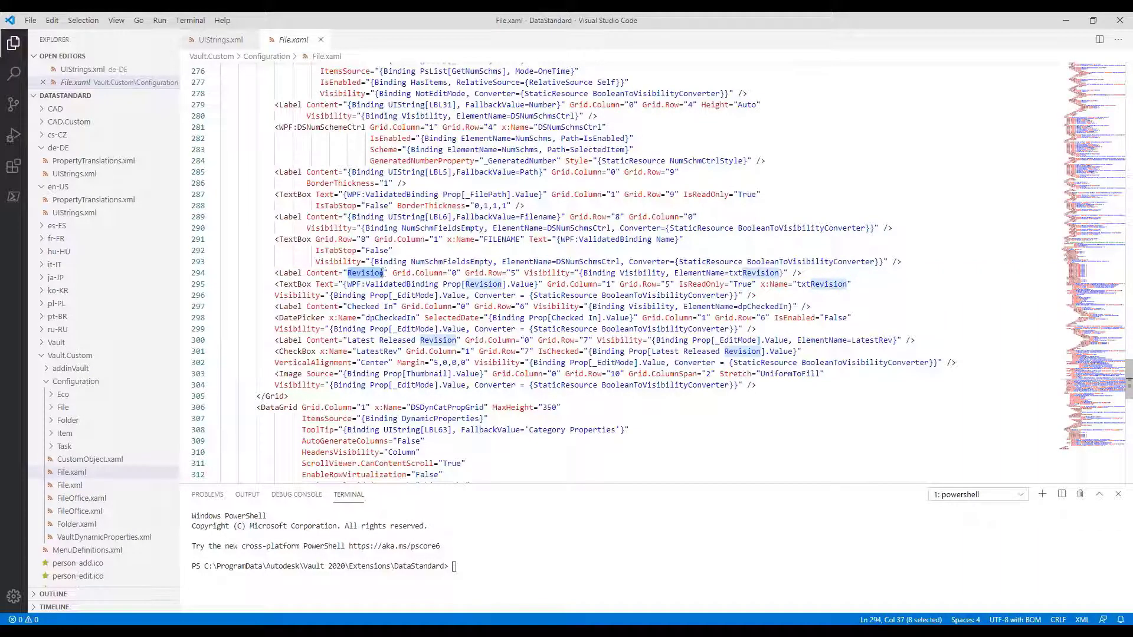
Replace the Revision label's fixed content in File.xaml with a binding to UIString[LBL12] and the FallbackValue Revision
key("BackSpace")
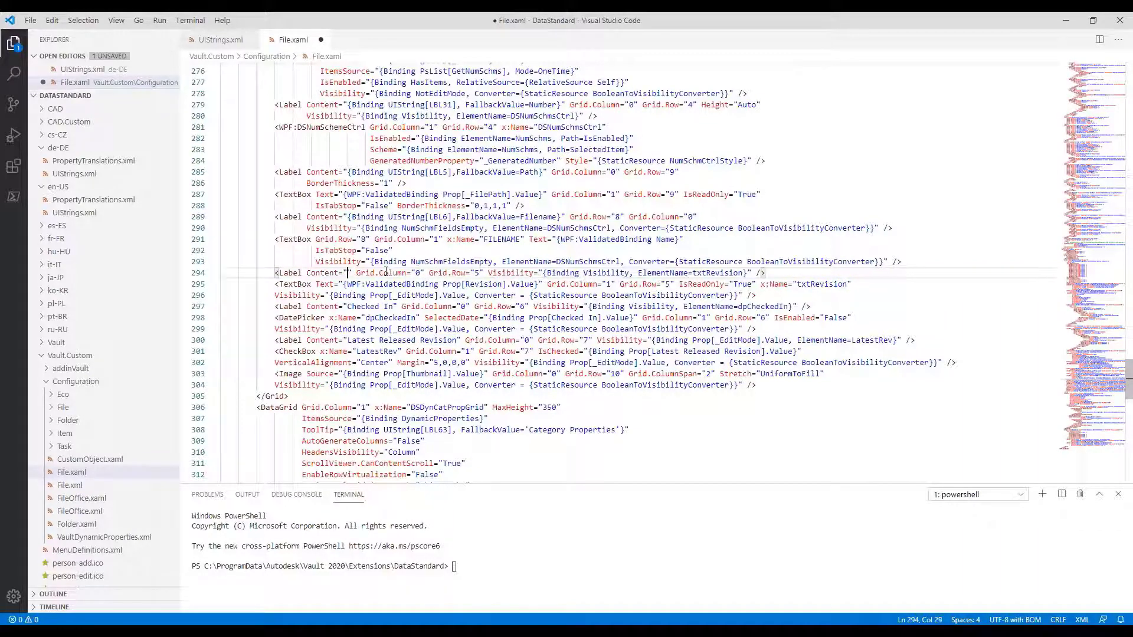
type("{Binding UI")
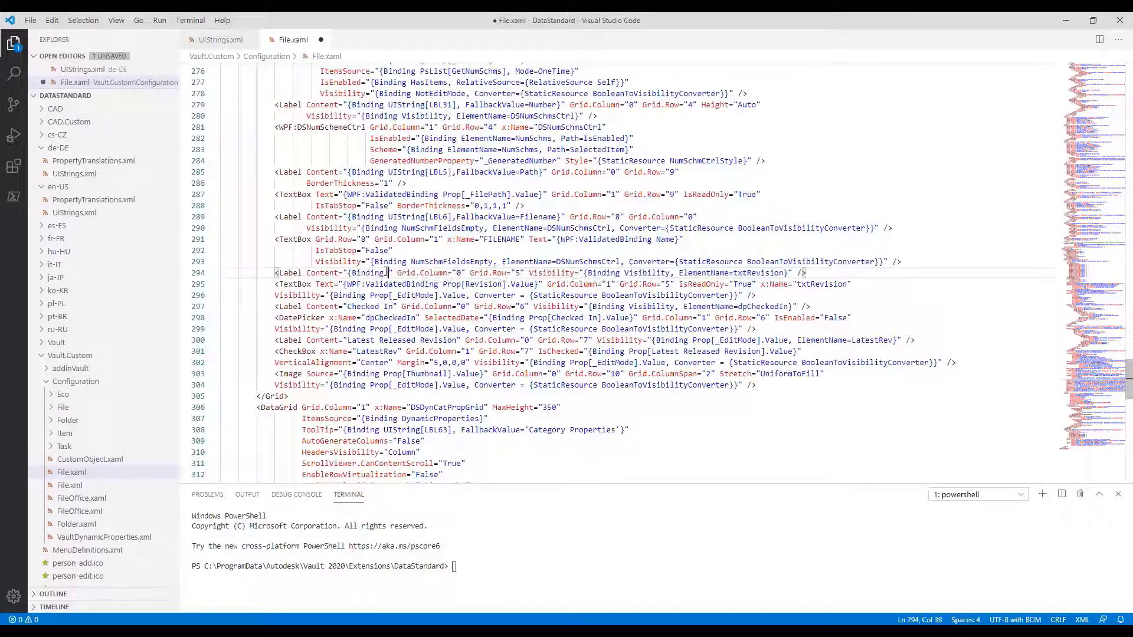
type("String[LBL12]")
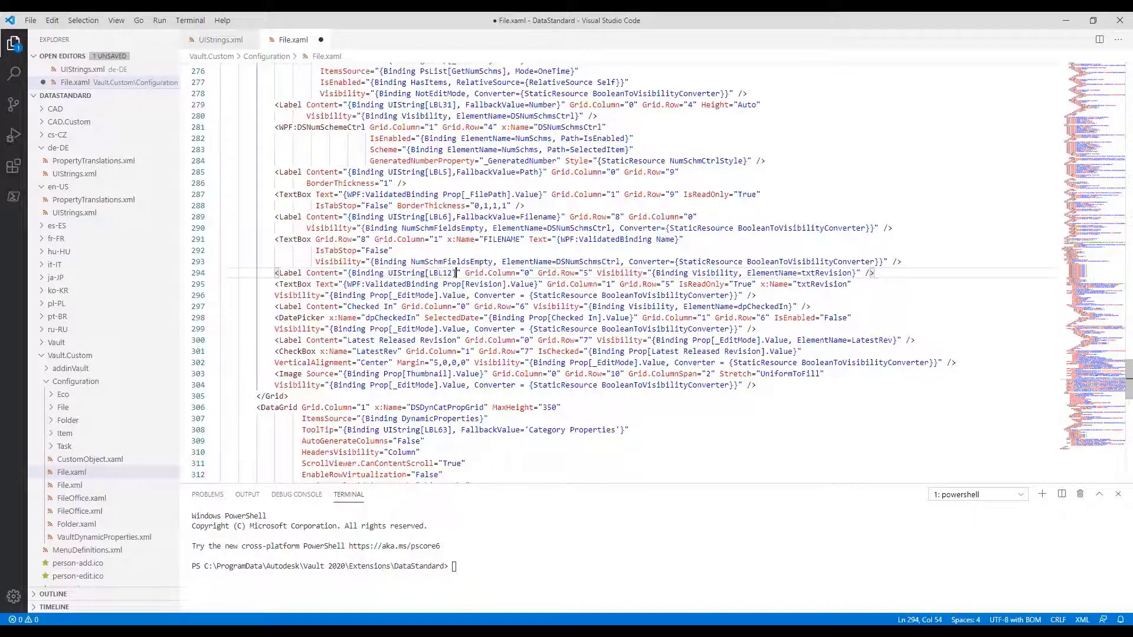
type(", FallbackValue")
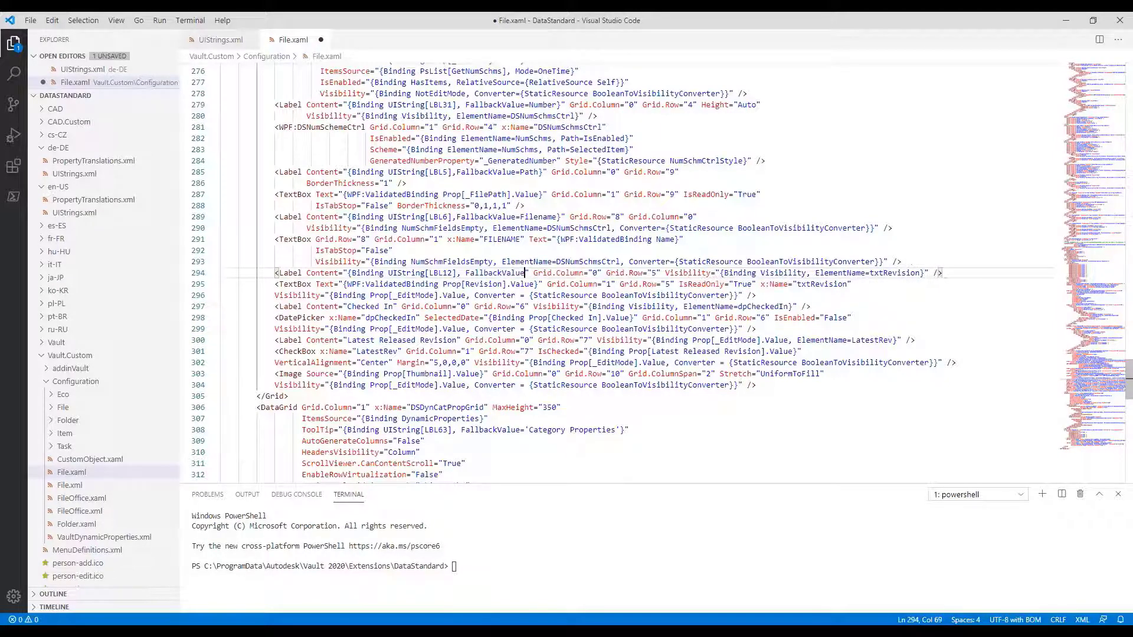
type("=Revision")
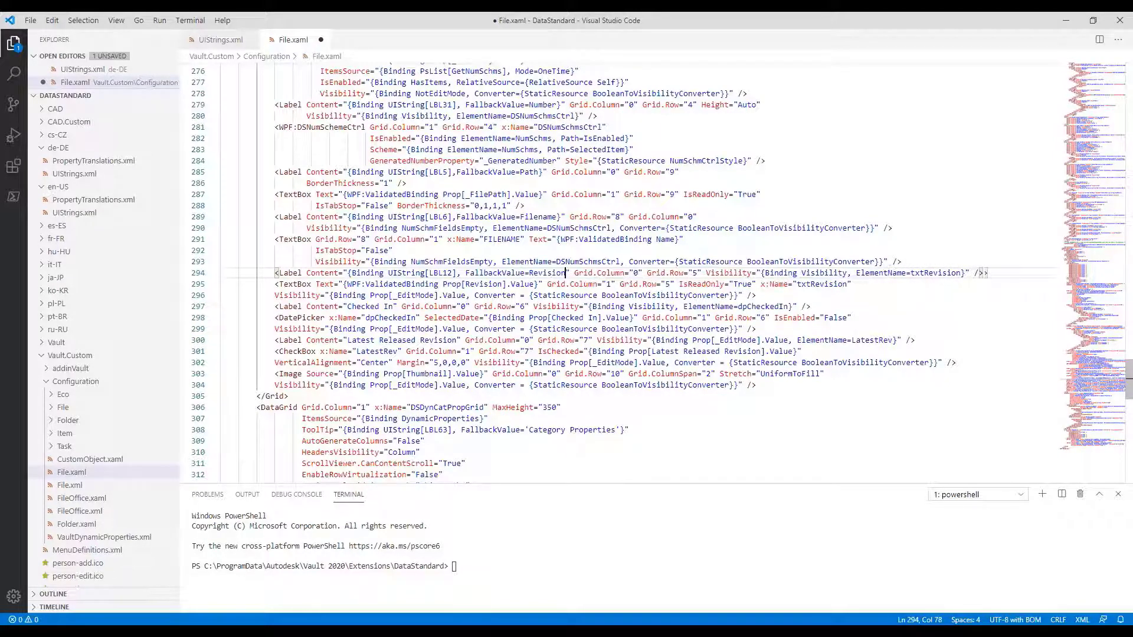
type("}")
Bind the Checked In label to UIString[LBL33] and the Latest Released Revision label to UIString[VDS-TUT-LBL01], each with its original text as FallbackValue, and save
left_click_drag(395, 306, 348, 306)
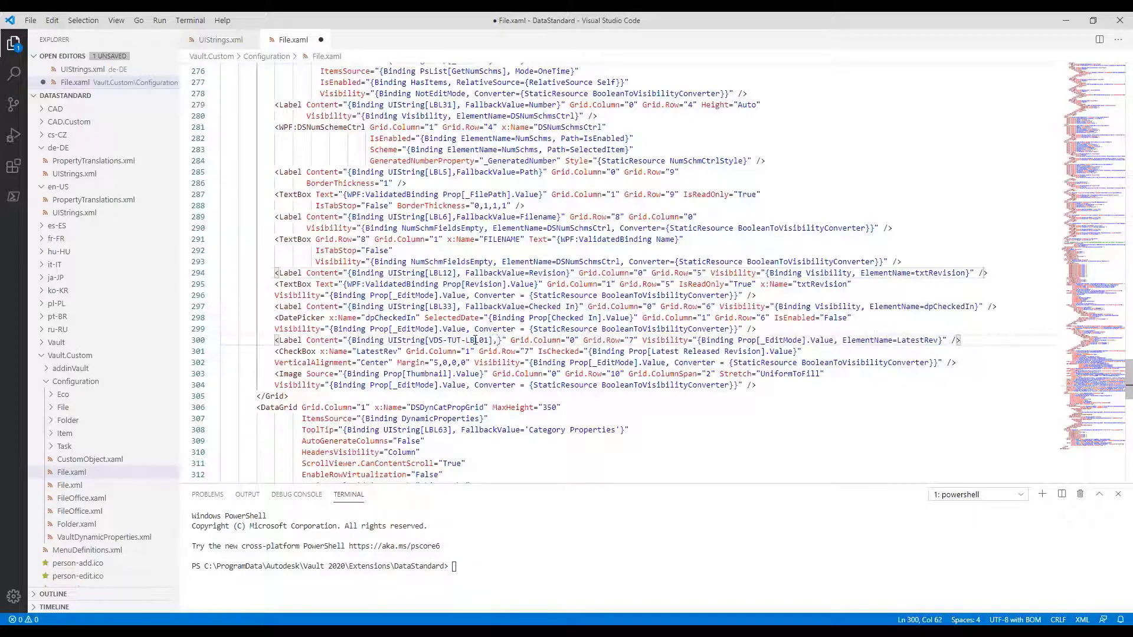
type("FallbackVal")
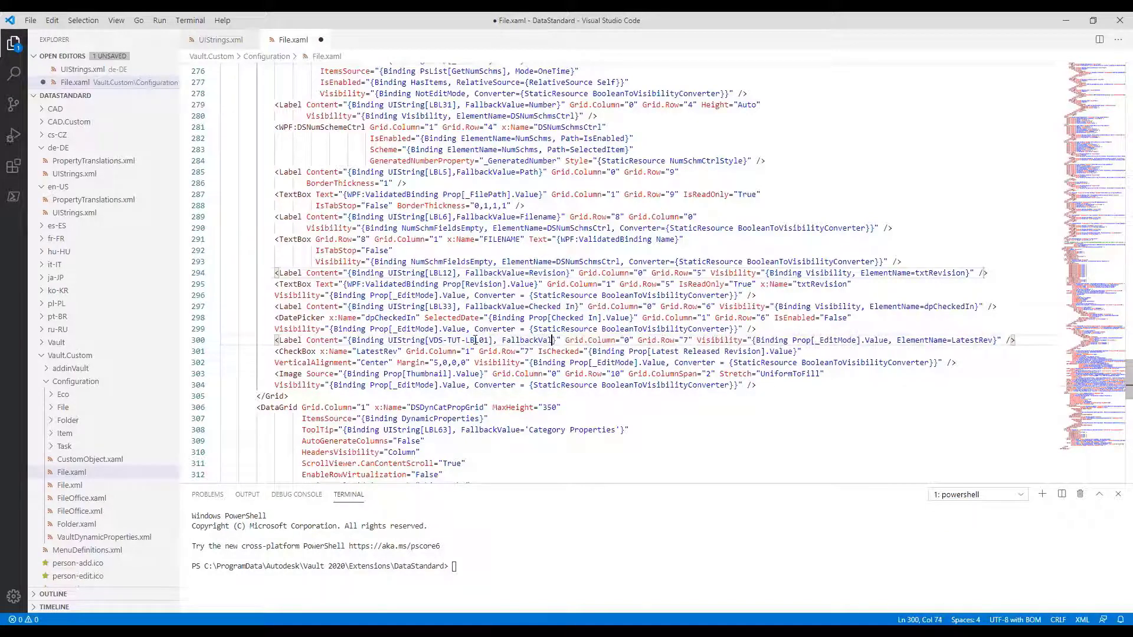
type("ue")
type("=Latest")
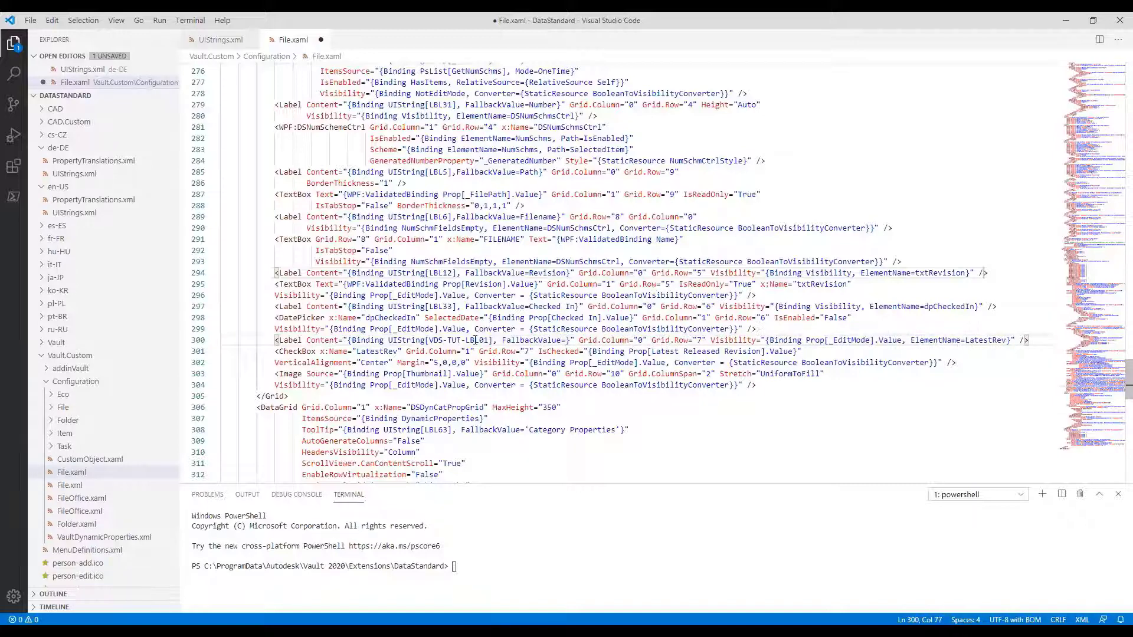
type(" Release")
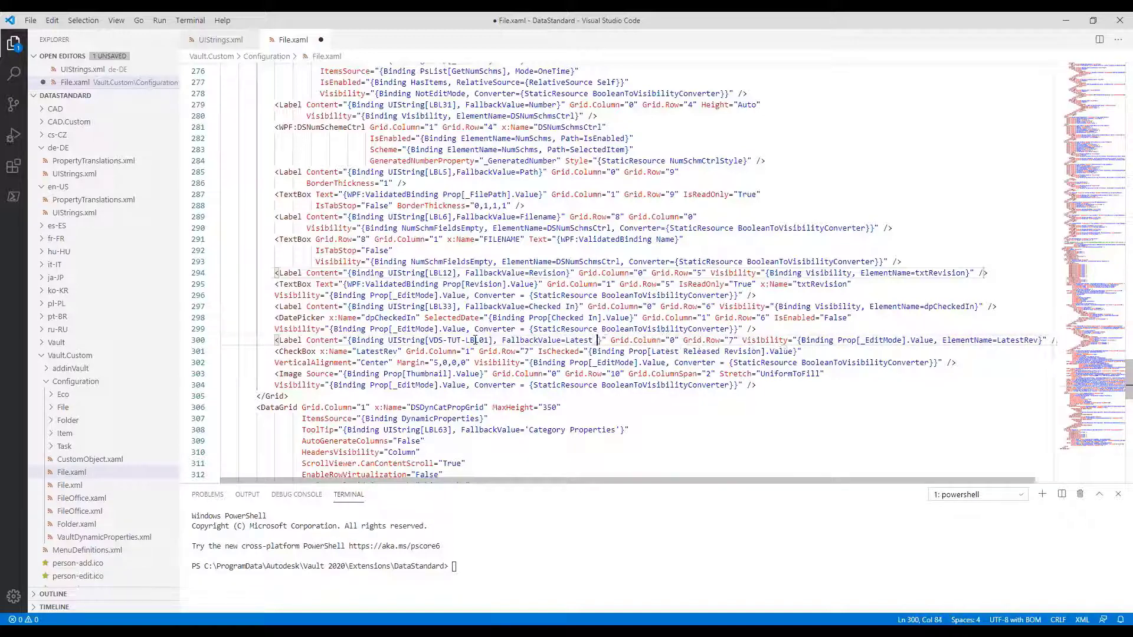
type("d Revision")
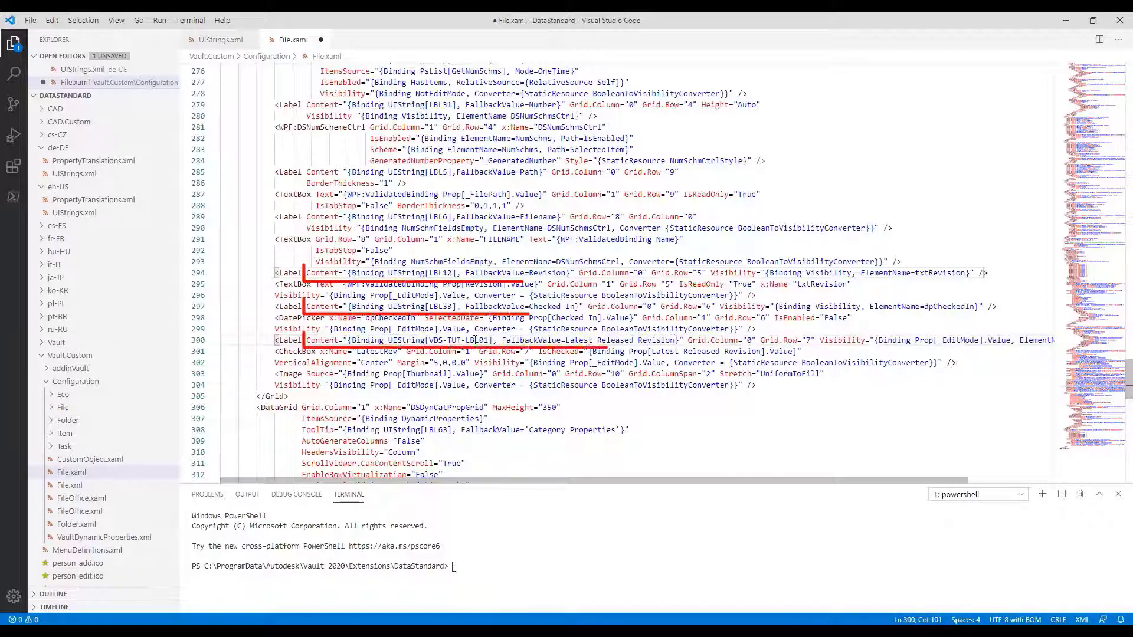
key("ctrl+s")
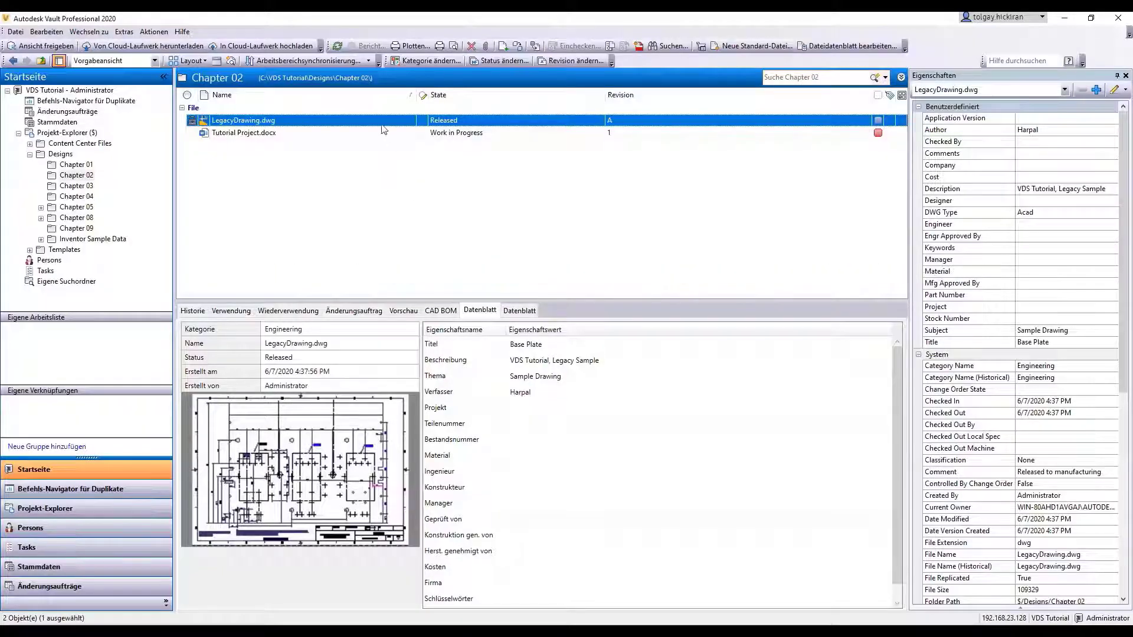
Open the file datasheet of LegacyDrawing.dwg for editing in the German Vault client to check the label translations
right_click(383, 124)
left_click(490, 171)
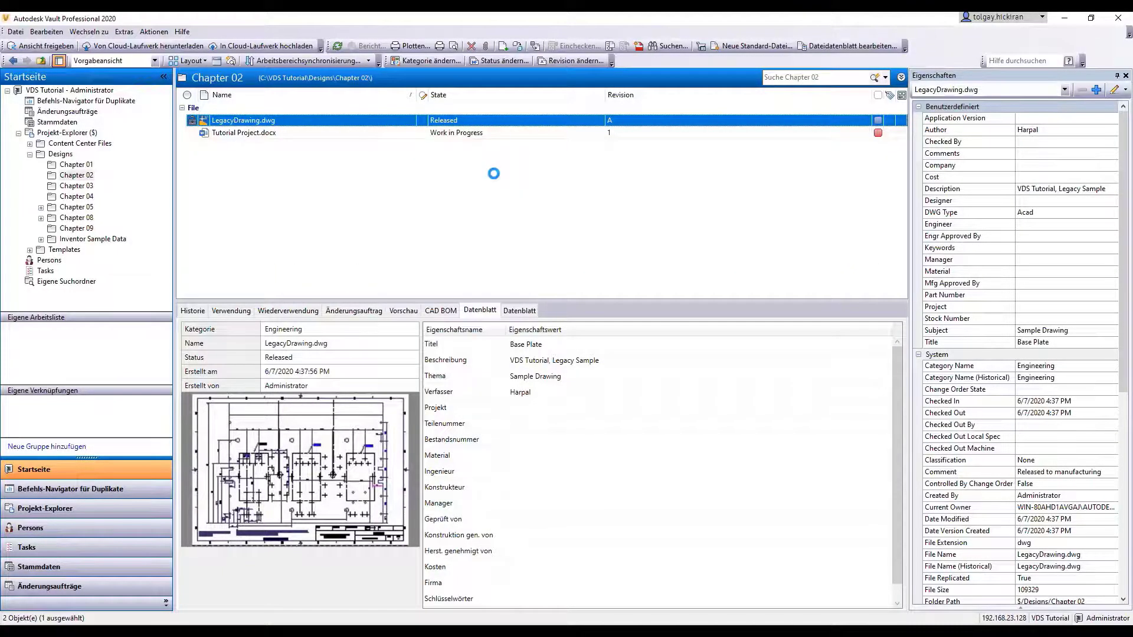